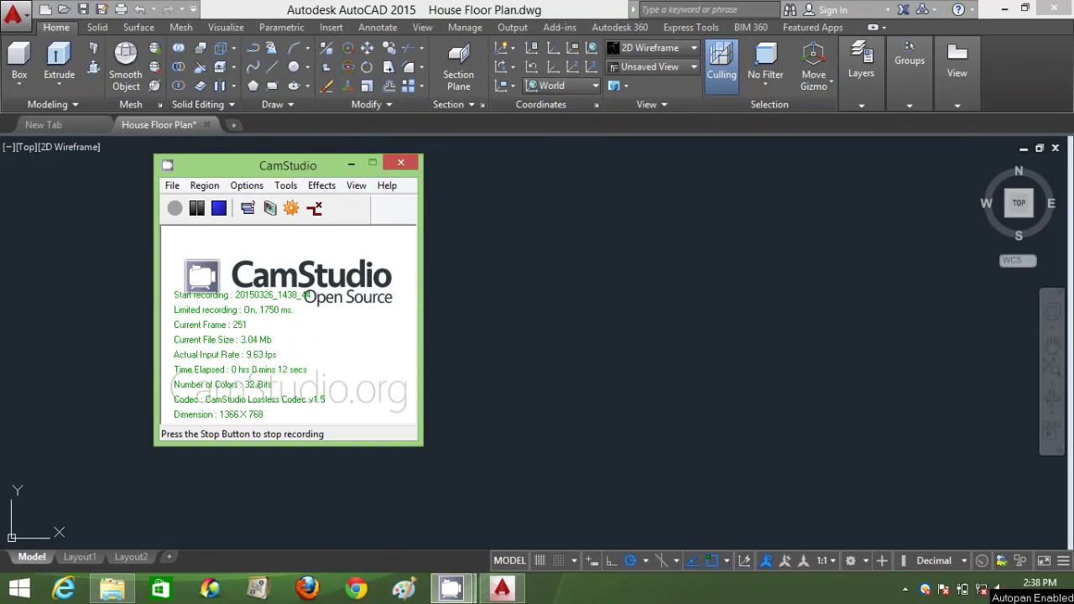
Step: Minimize the screen recorder window and pick the outline's first line point in the upper part of the empty drawing
click(351, 164)
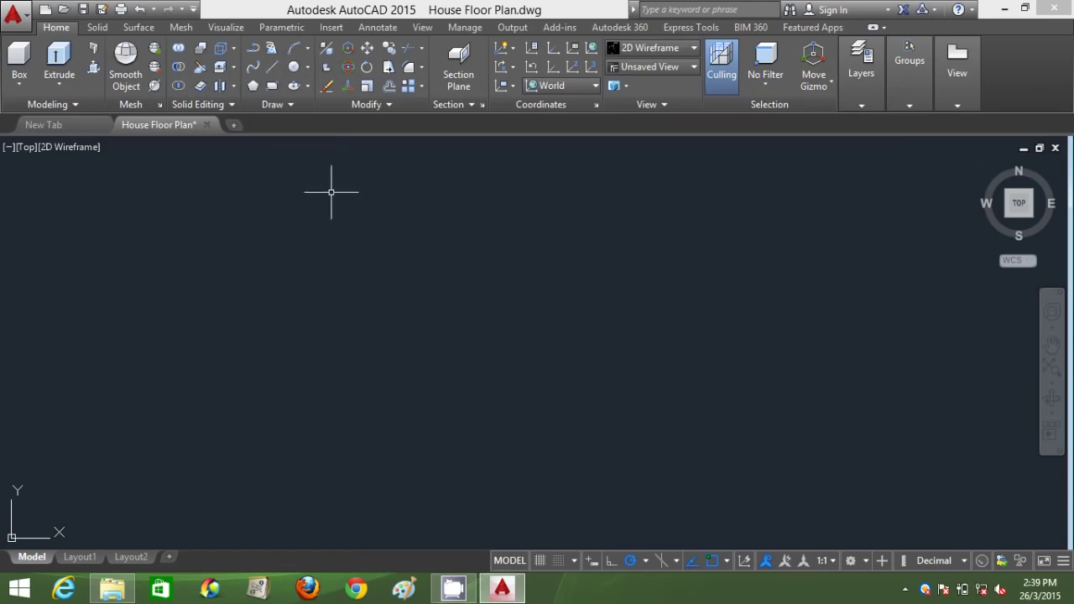
click(312, 226)
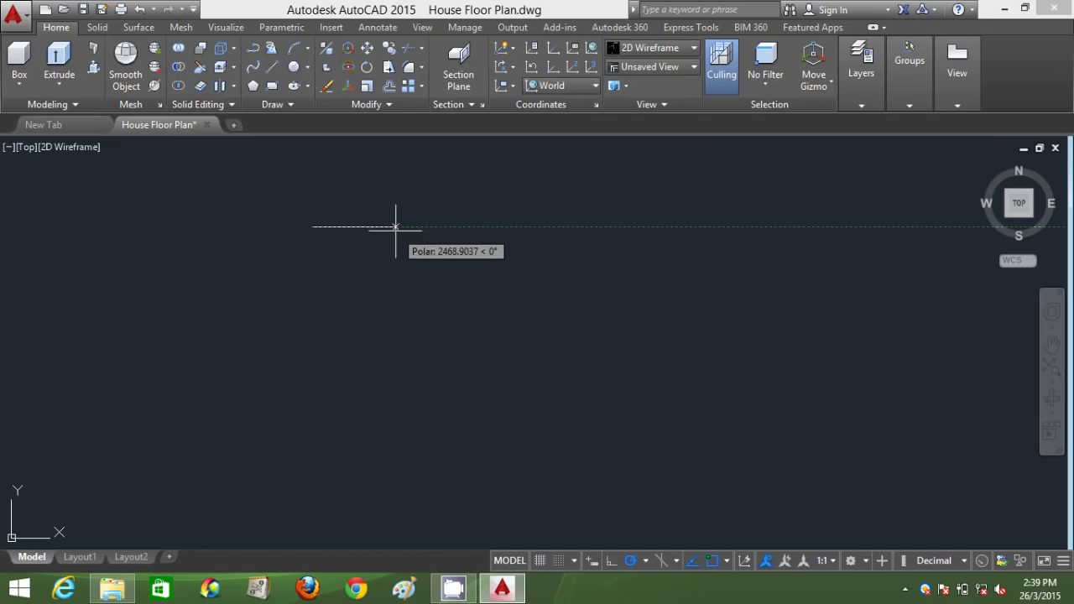
text(150000)
key(Return)
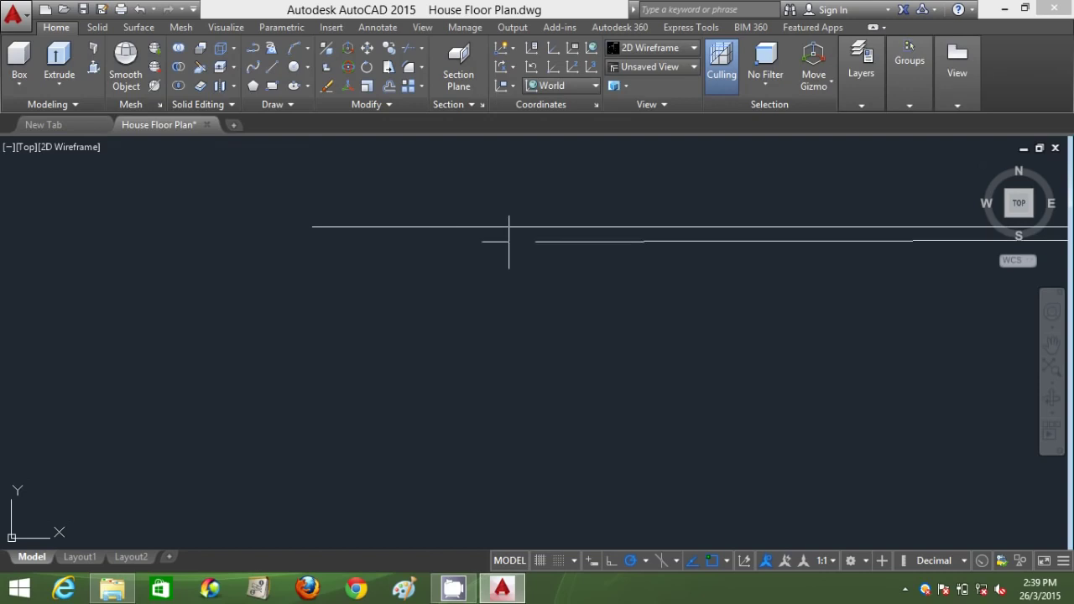
key(ctrl+z)
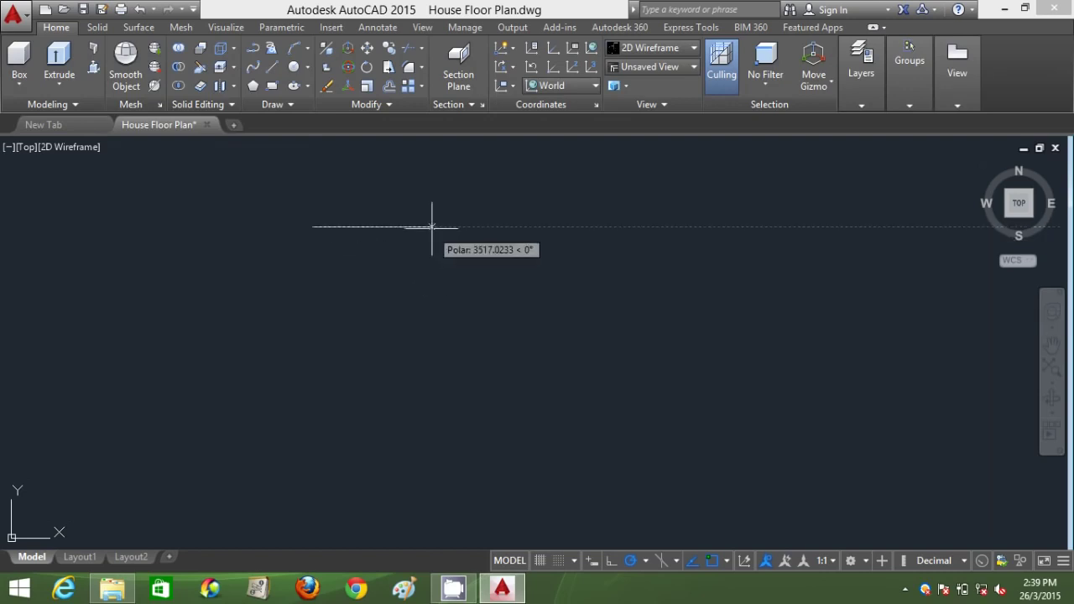
Step: Draw the outline's top edge 15000 long to the right and its upper right edge 4000 long downward
text(15000)
key(Return)
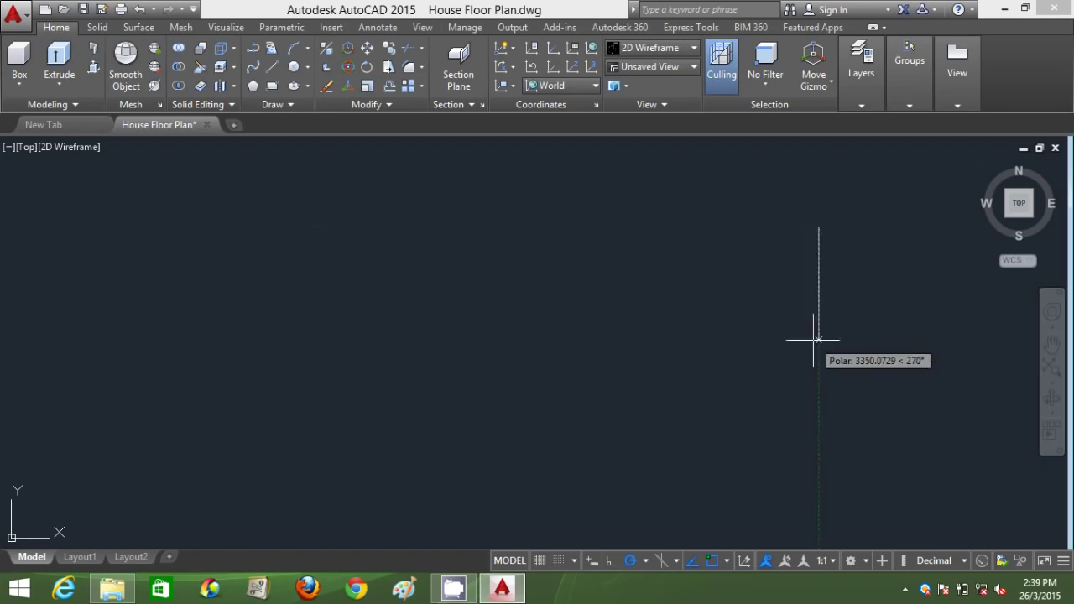
text(4000)
key(Return)
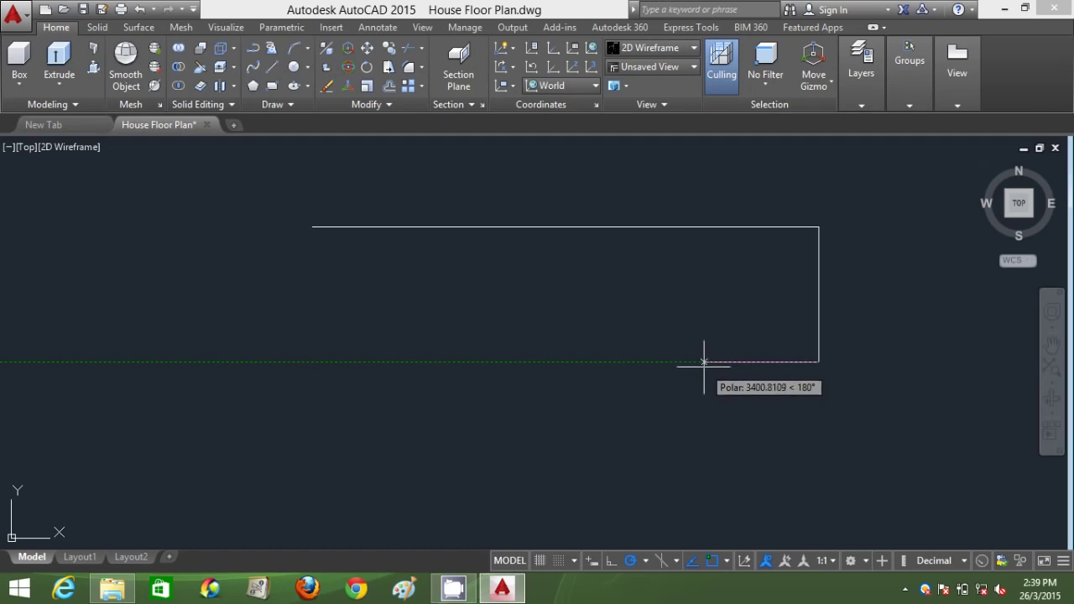
Step: Continue the outline as two stair steps, each running 4000 to the left and 4000 downward
click(685, 362)
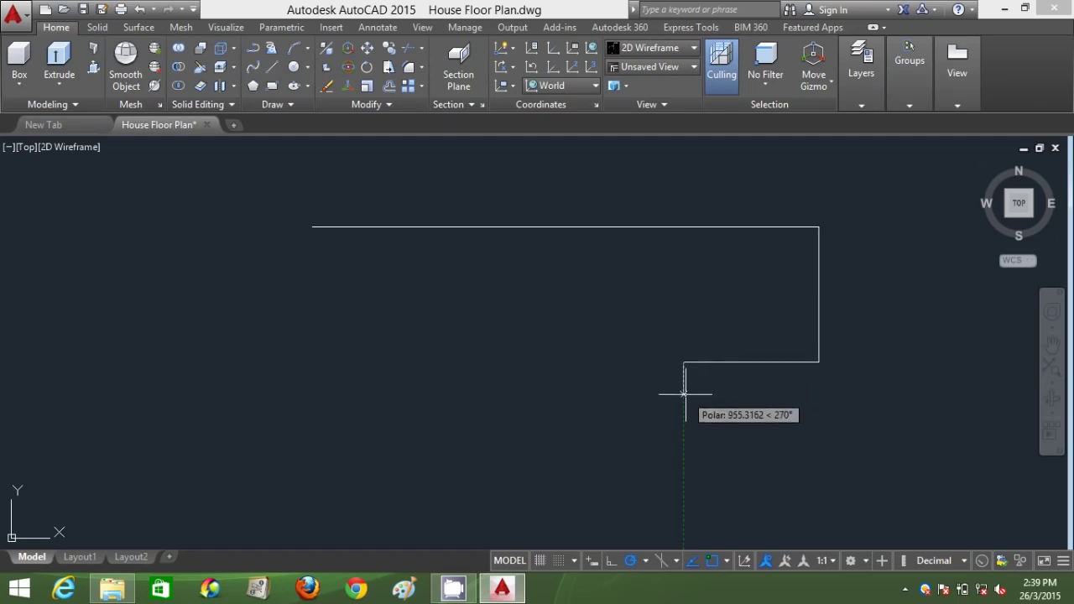
text(4000)
key(Return)
scroll(686, 421, down, 2)
middle_drag(684, 428, 631, 387)
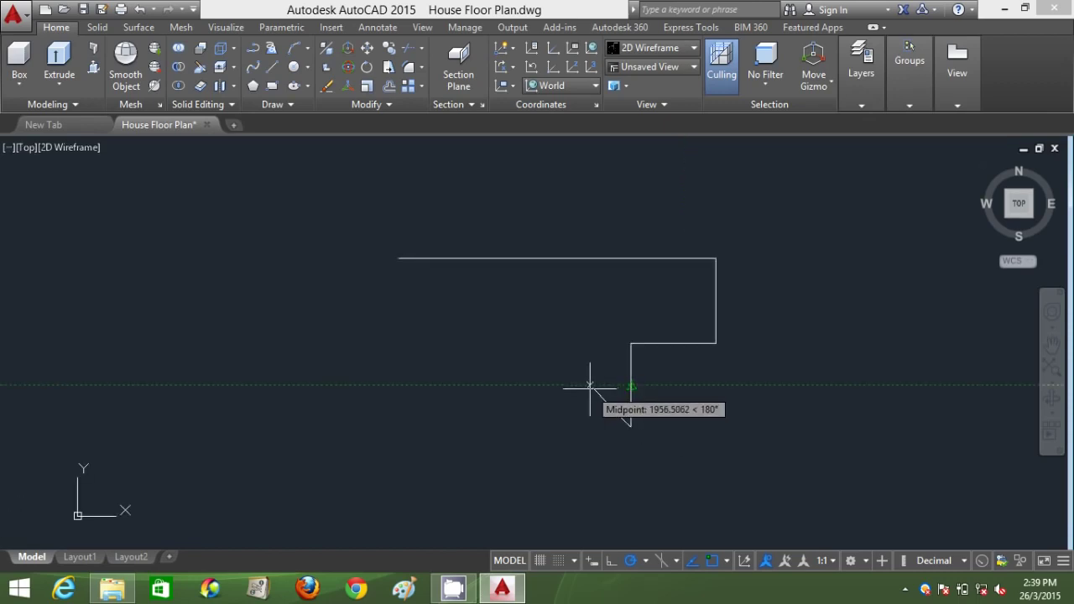
click(553, 427)
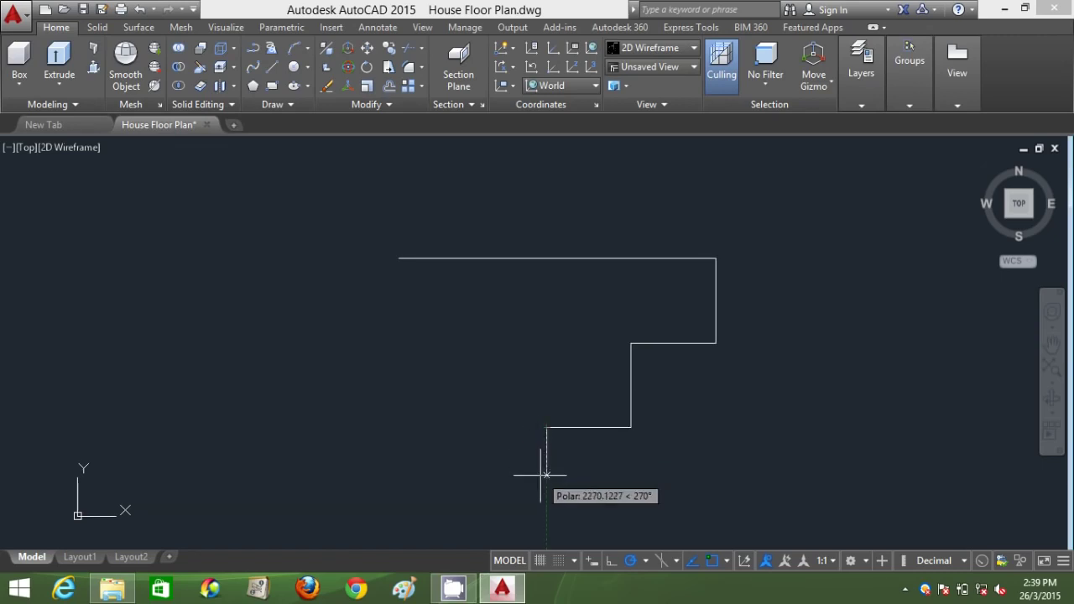
click(547, 510)
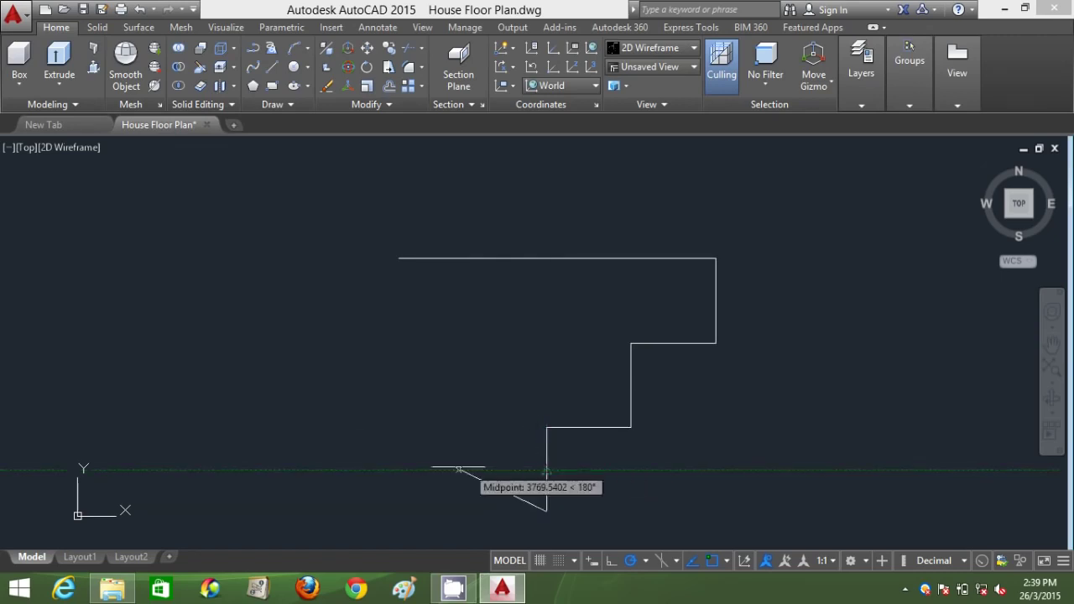
Step: Finish the outline with segments 5000 left, 4000 up and 2000 left, closing it at the top edge's starting point
click(441, 510)
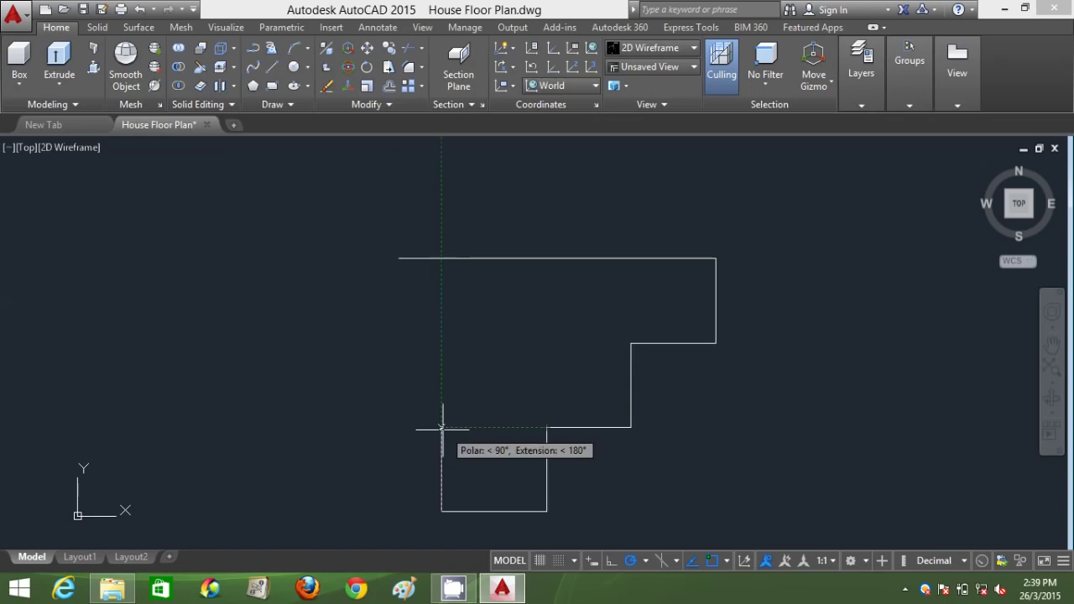
click(441, 427)
click(399, 427)
click(399, 258)
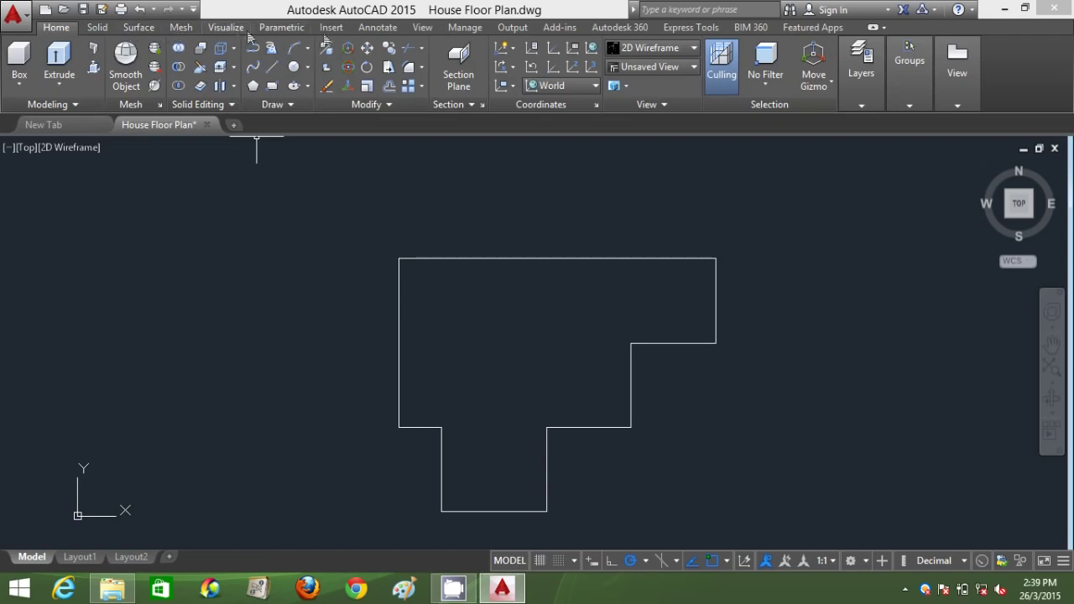
Step: Add dimensions above the outline's top edge and to the right of its upper right edge
click(376, 27)
click(268, 57)
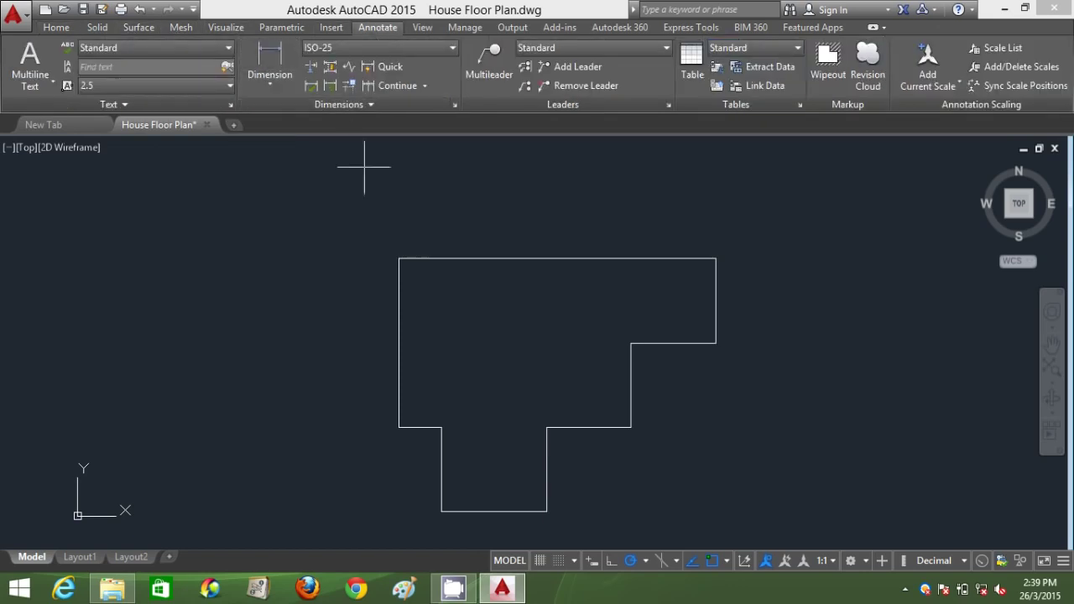
click(399, 258)
click(715, 259)
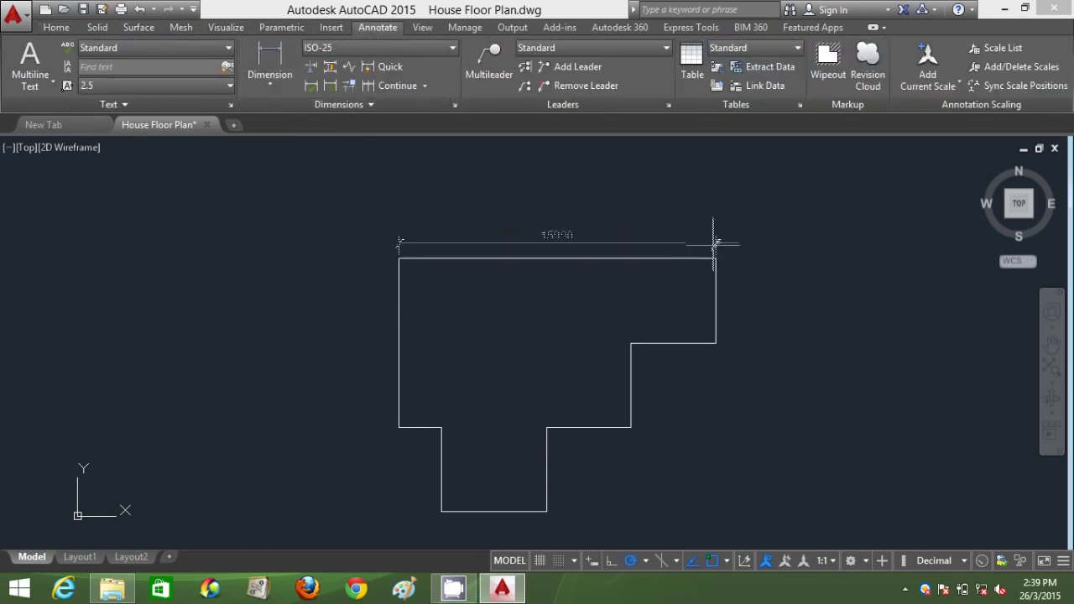
click(714, 244)
middle_drag(714, 244, 592, 202)
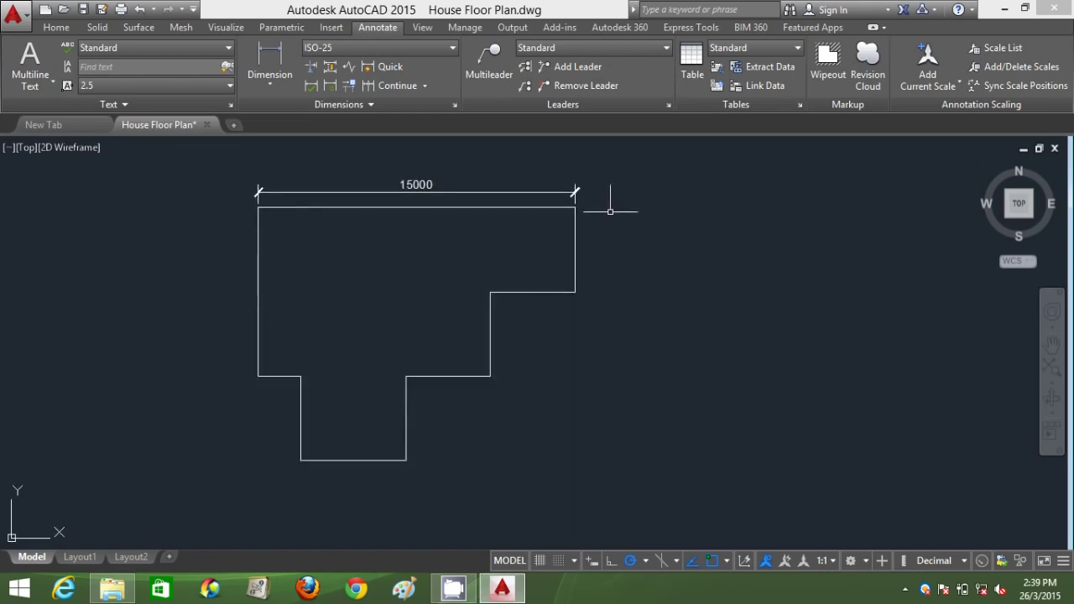
click(579, 210)
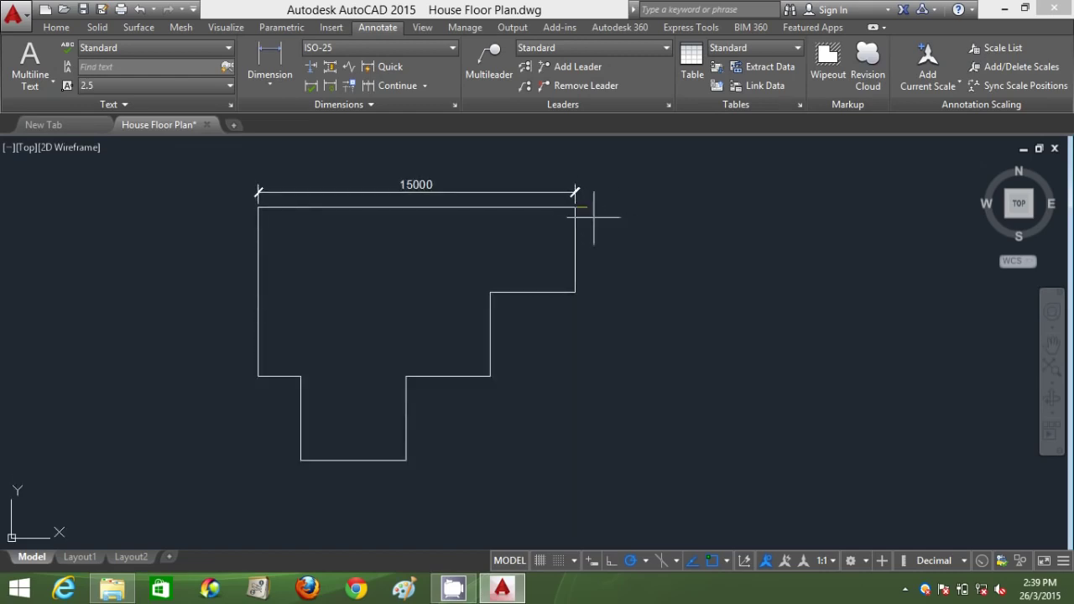
click(576, 292)
click(602, 291)
Step: Dimension the next vertical edge down the right side and the horizontal edge at its lower end
key(Return)
click(490, 292)
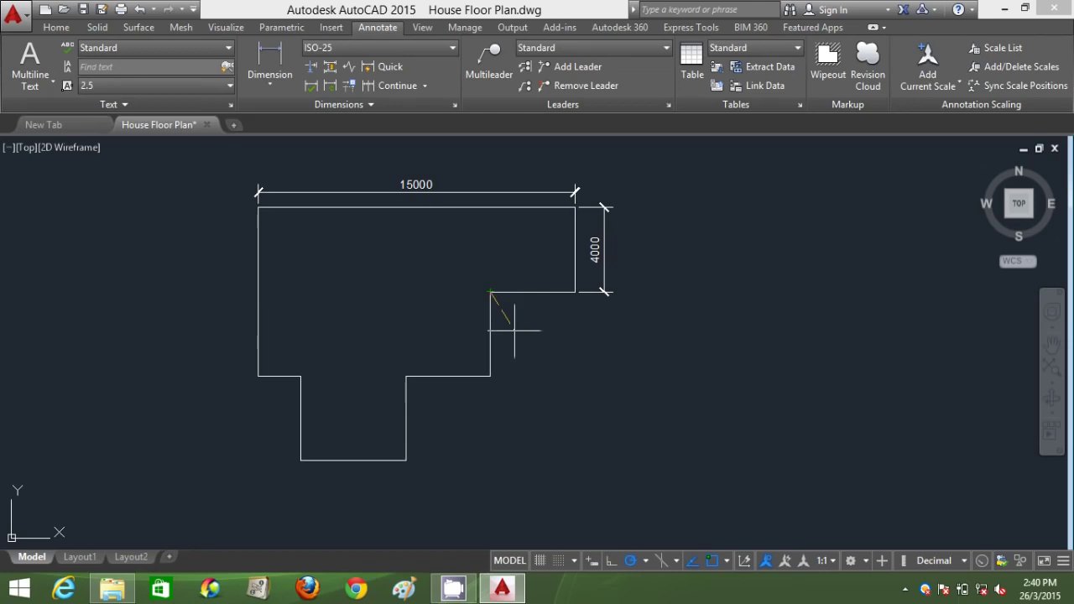
click(490, 376)
click(593, 376)
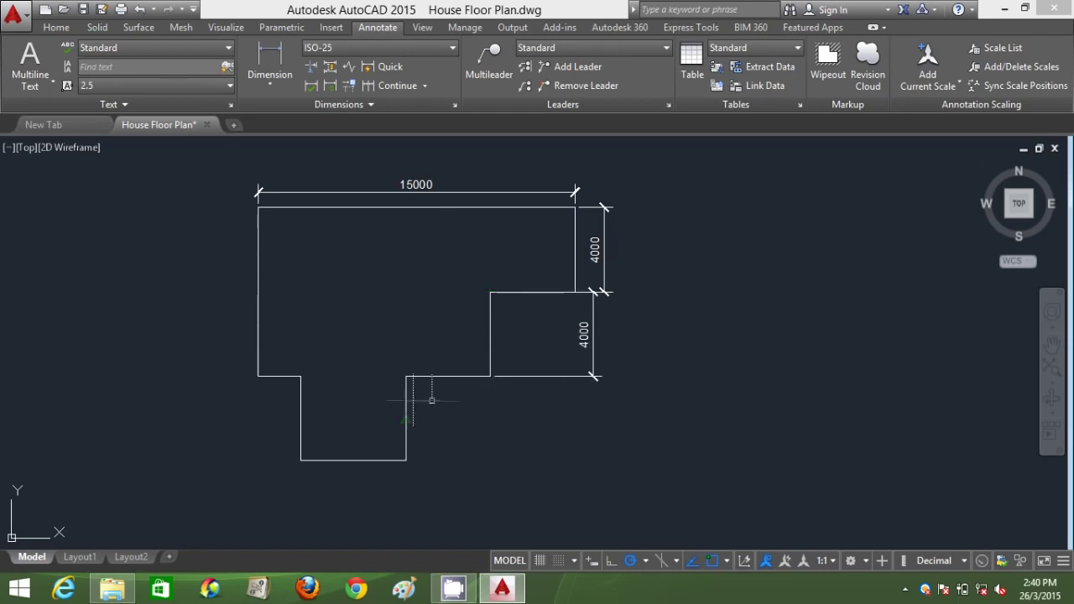
click(406, 375)
click(490, 376)
click(469, 406)
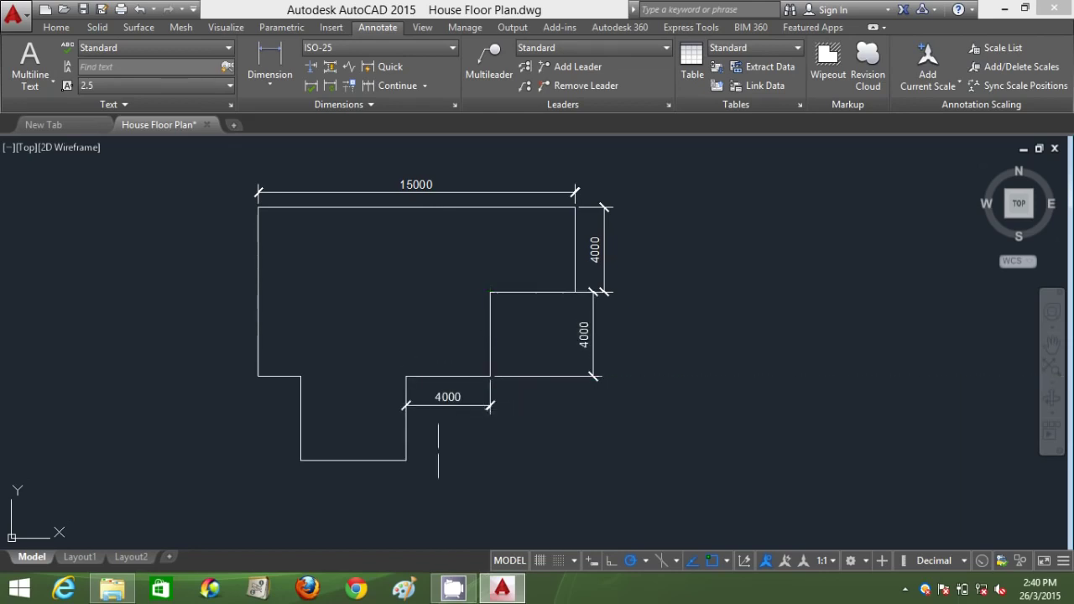
Step: Dimension the right side and the bottom edge of the outline's lower projection
click(406, 376)
click(406, 459)
click(394, 459)
key(space)
click(301, 460)
click(406, 460)
click(408, 479)
Step: Dimension the left side of the lower projection and the short horizontal edge at its upper end
key(space)
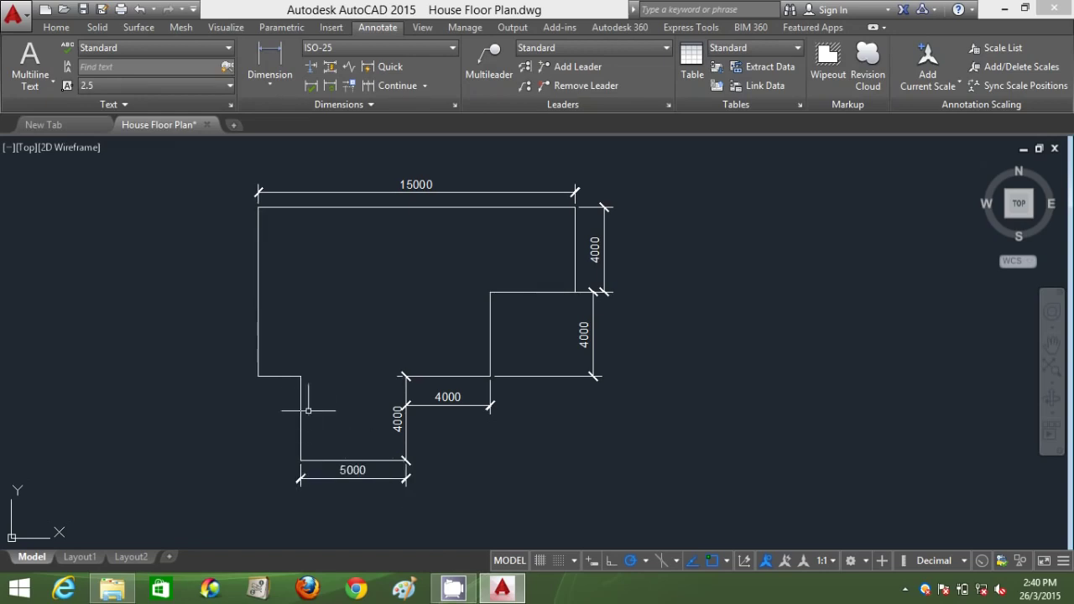
click(301, 376)
click(301, 460)
click(283, 432)
key(space)
click(258, 376)
click(300, 376)
click(279, 356)
Step: Dimension the outline's long left edge, starting from the upper left corner
key(space)
click(258, 209)
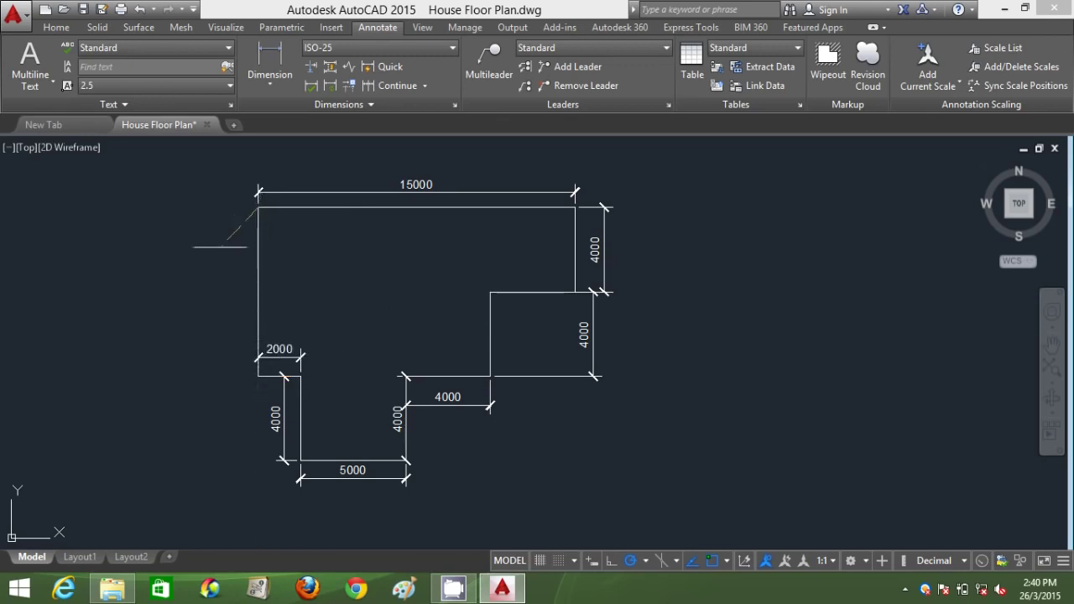
click(256, 359)
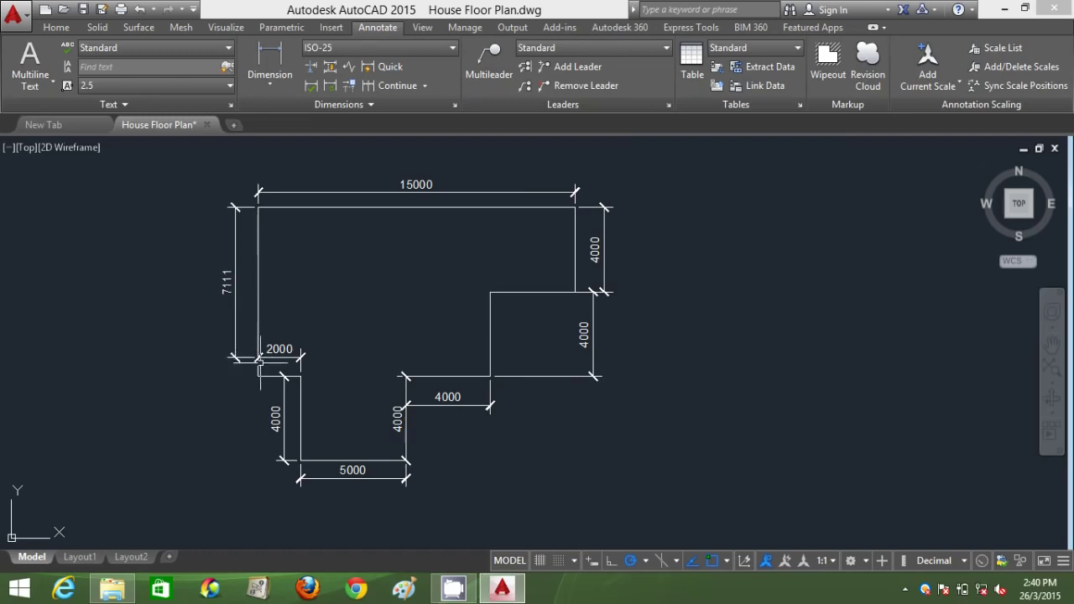
scroll(247, 356, up, 5)
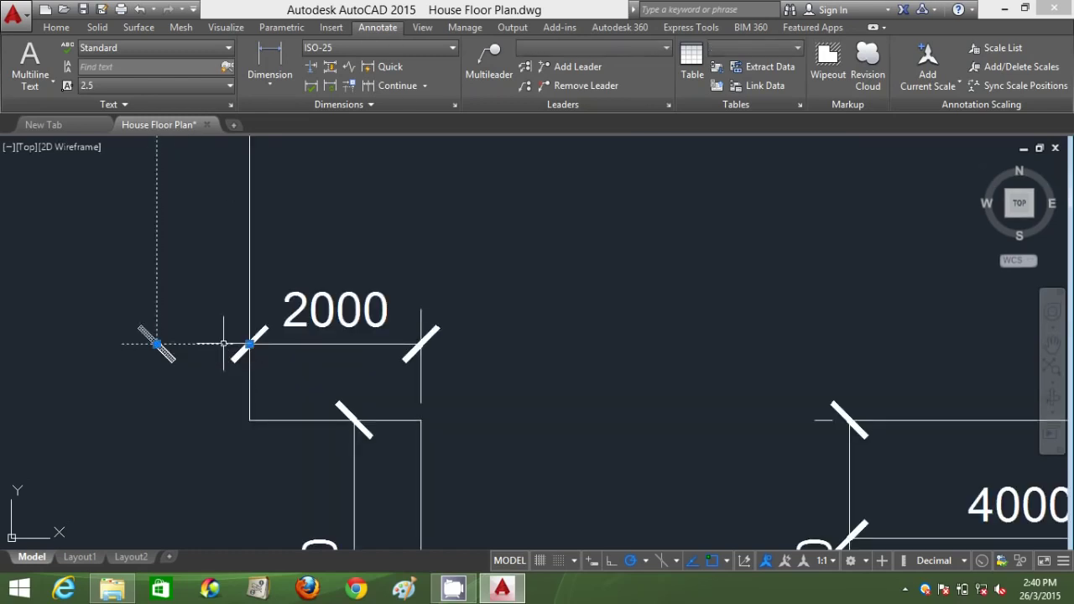
key(Escape)
click(264, 372)
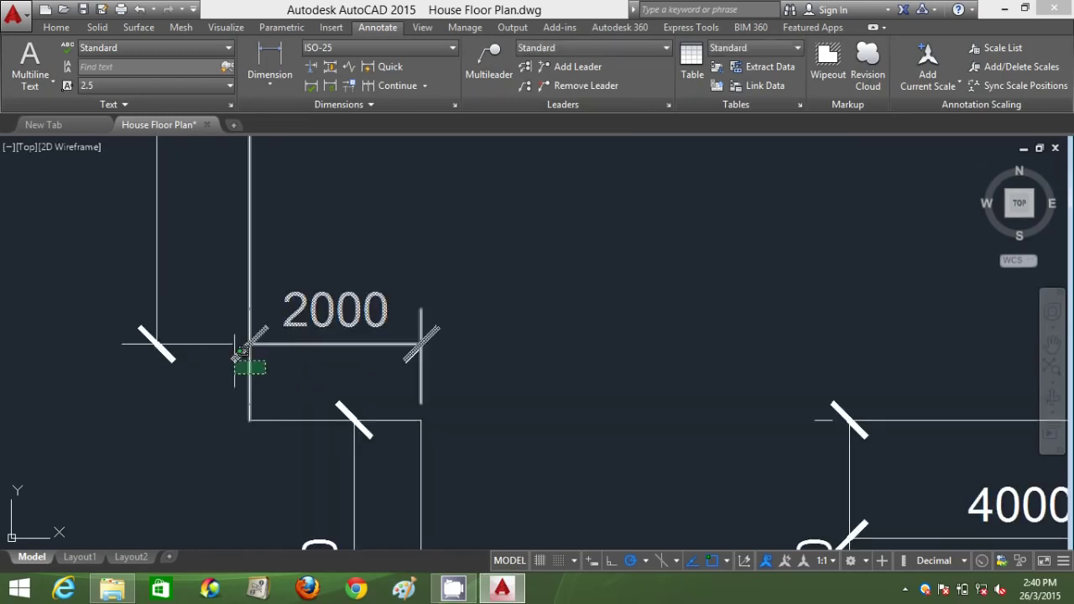
click(233, 357)
key(Delete)
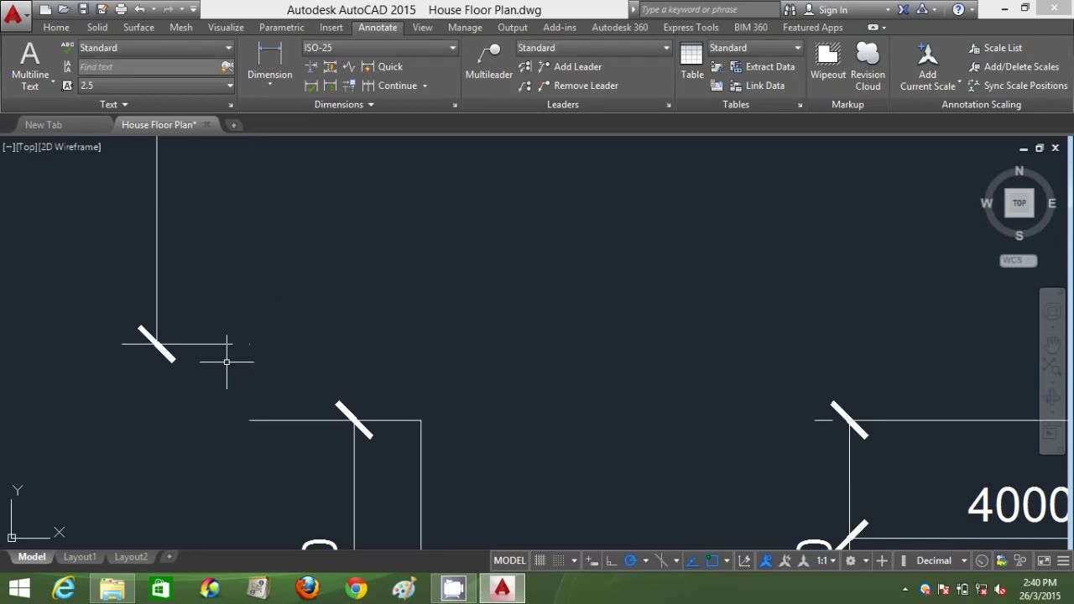
scroll(241, 372, down, 3)
scroll(252, 371, up, 4)
key(ctrl+z)
Step: Delete the dimension above the short horizontal edge at the outline's left side
scroll(270, 349, down, 2)
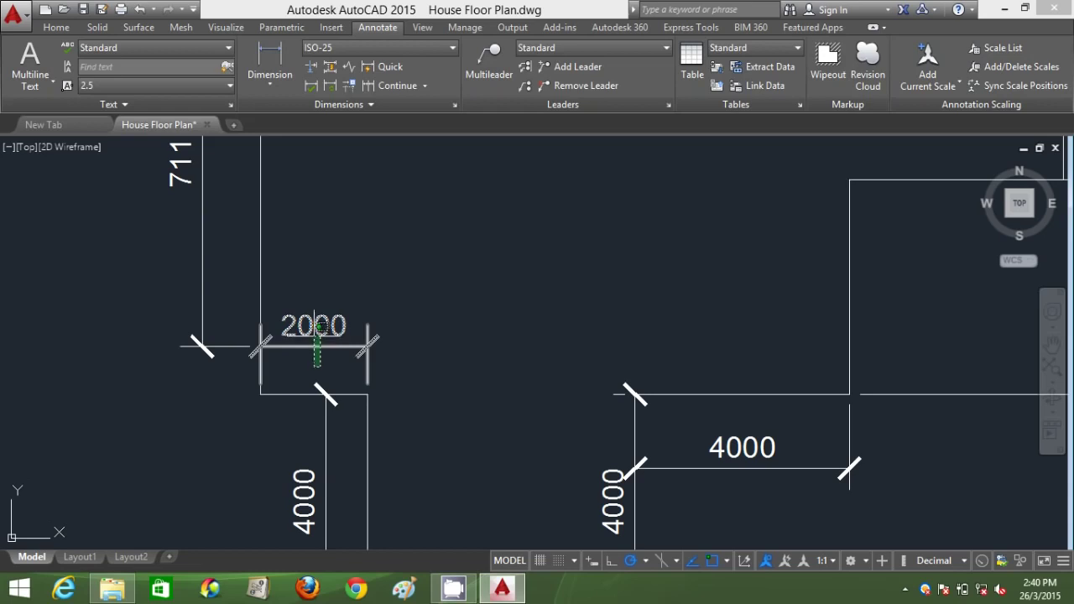
click(313, 332)
key(Delete)
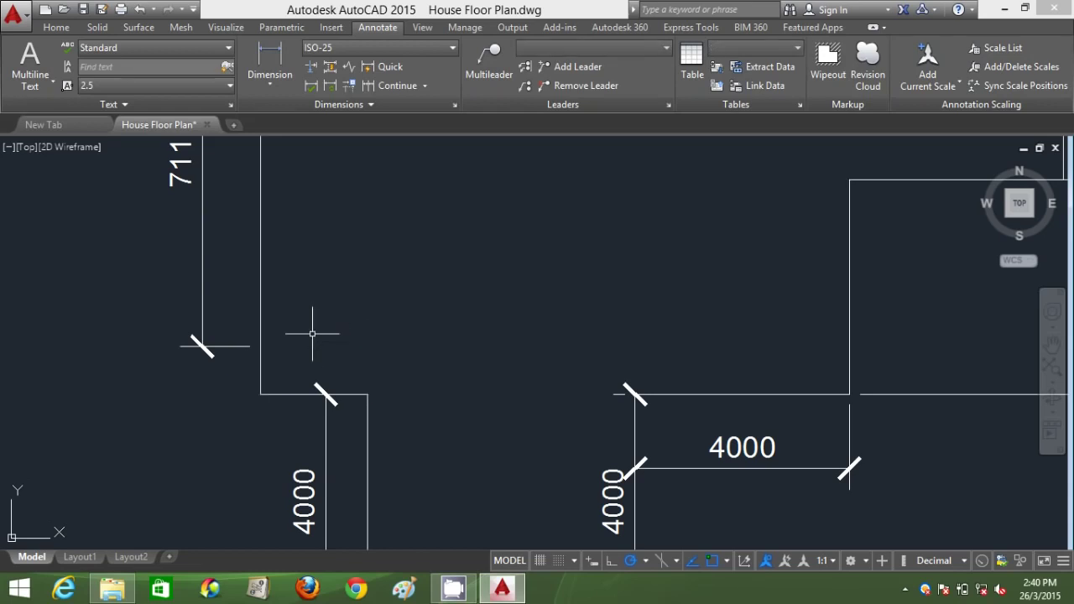
Step: Stretch the lower end of the left edge's dimension down to the outline's lower left corner
click(232, 346)
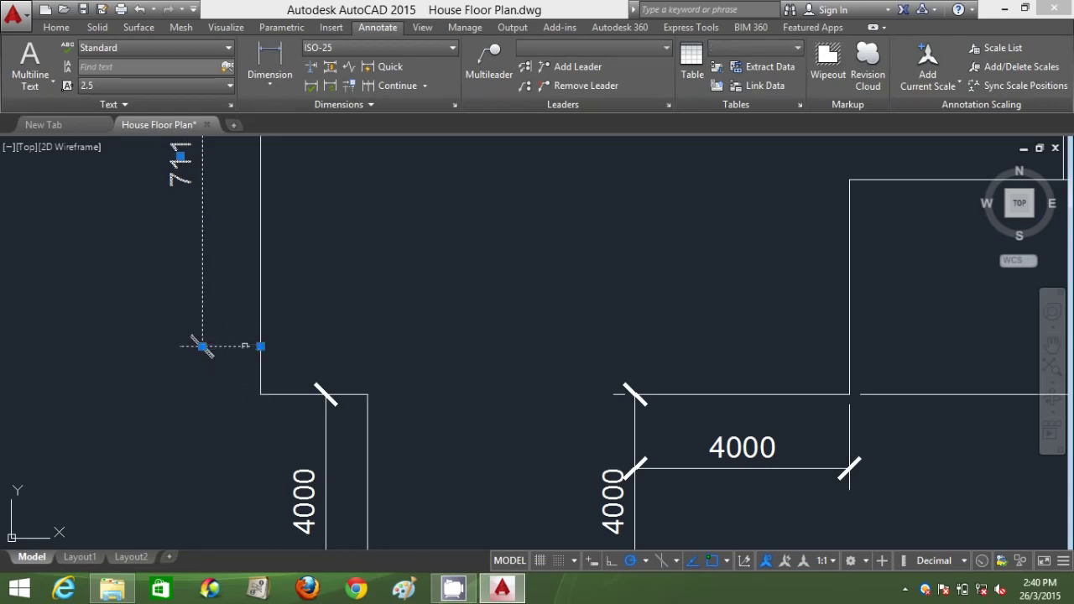
click(202, 346)
click(260, 394)
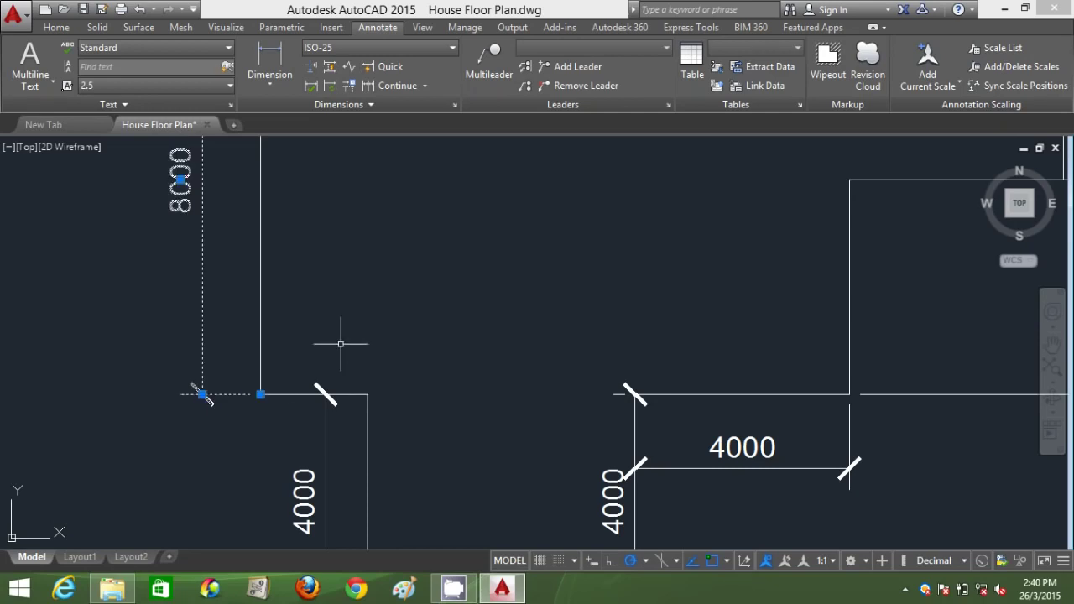
Step: Delete the dimensions of the outline's long left edge, upper right edge and top edge
scroll(340, 344, down, 2)
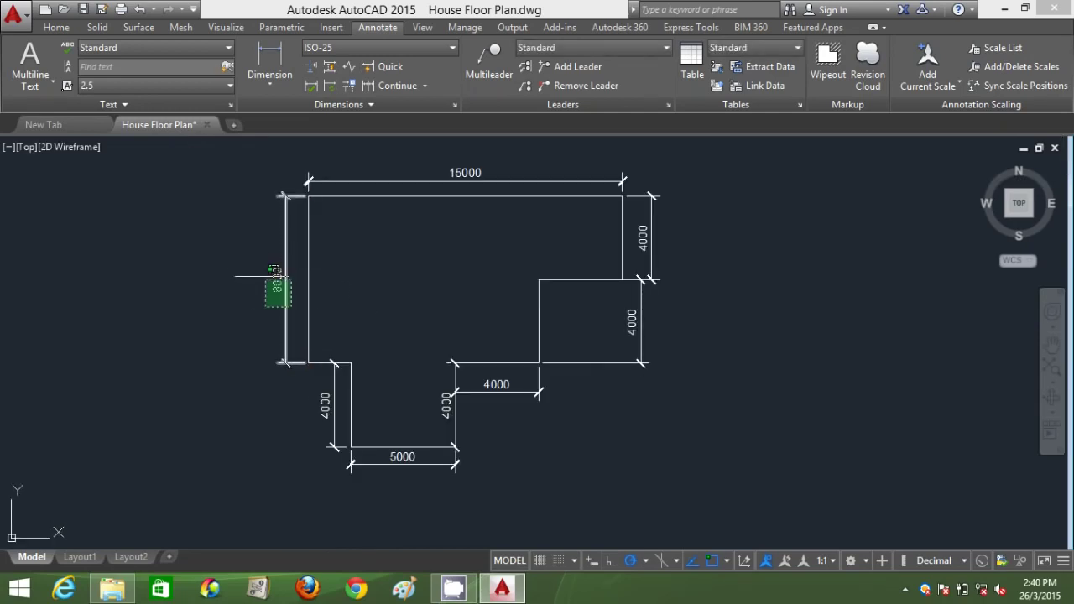
key(Delete)
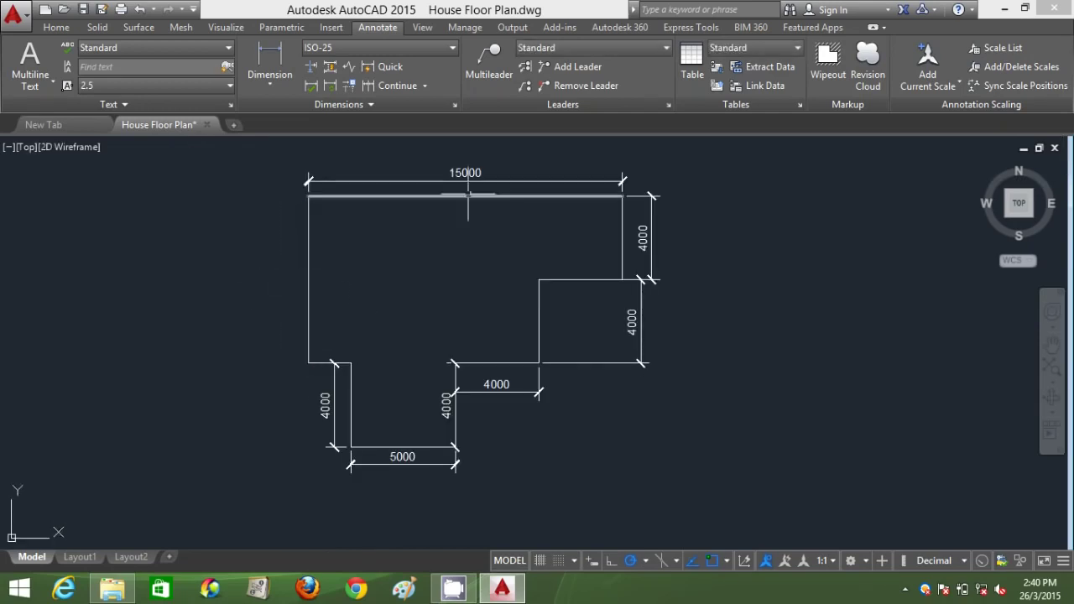
click(643, 211)
key(Delete)
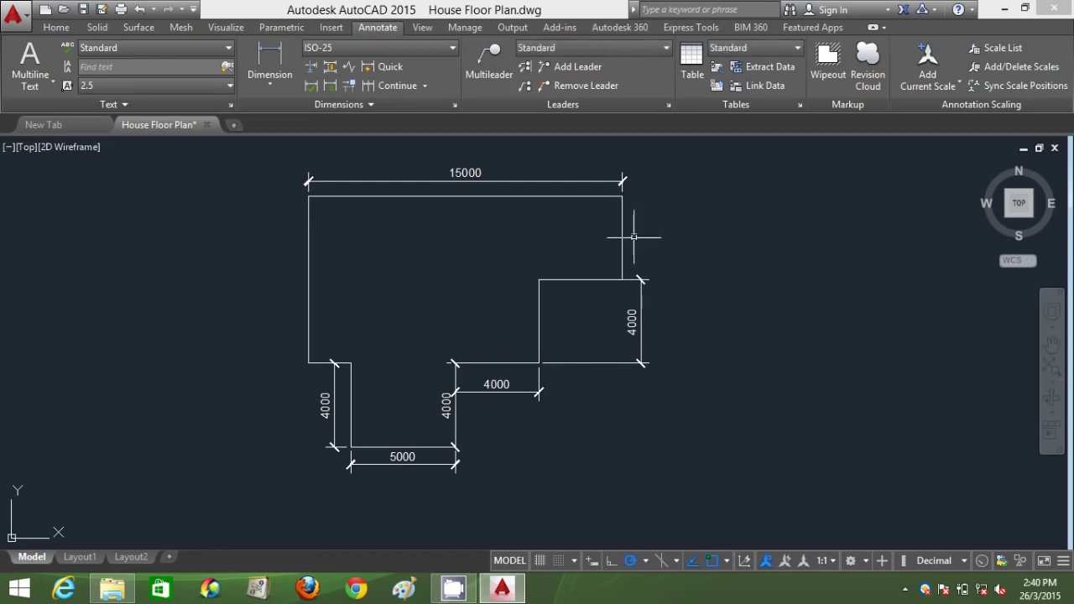
click(637, 183)
click(567, 167)
key(Delete)
Step: Delete the remaining dimensions of the right notch and the lower extension, leaving only the outline
click(641, 344)
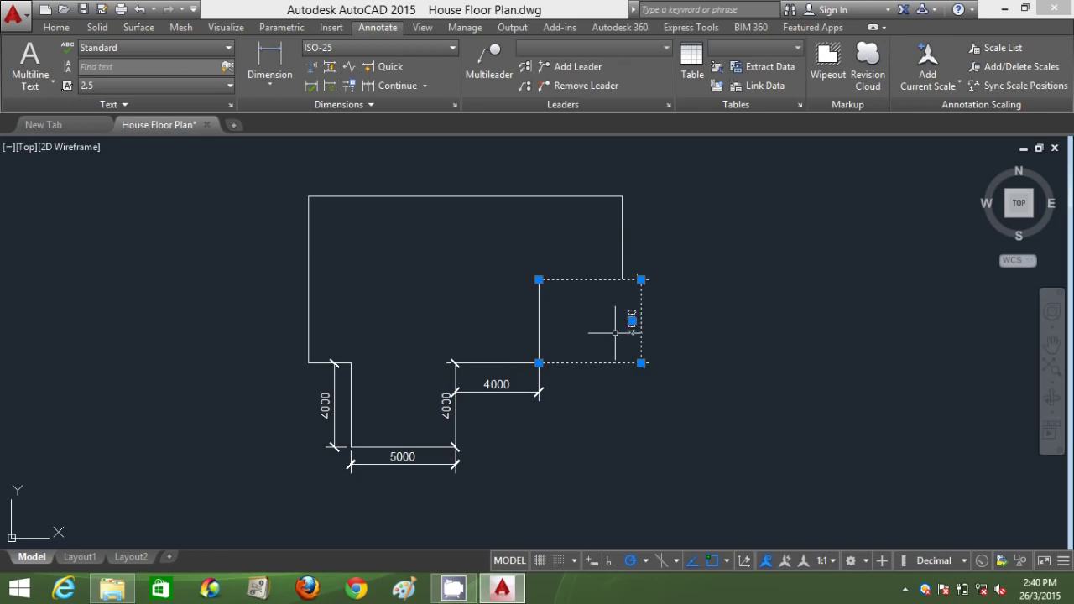
key(Delete)
click(485, 388)
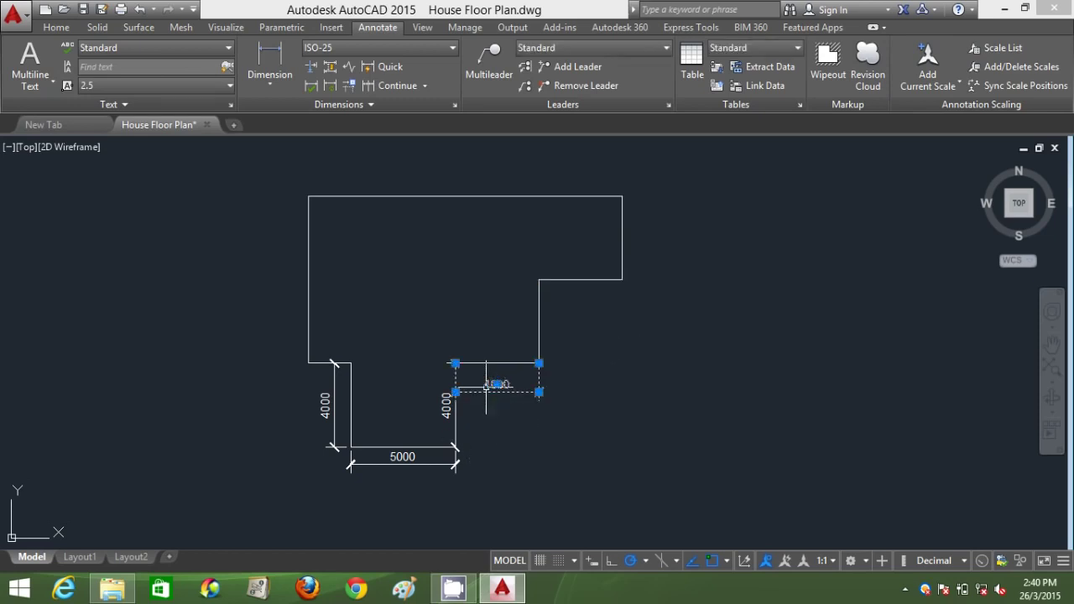
key(Delete)
click(479, 468)
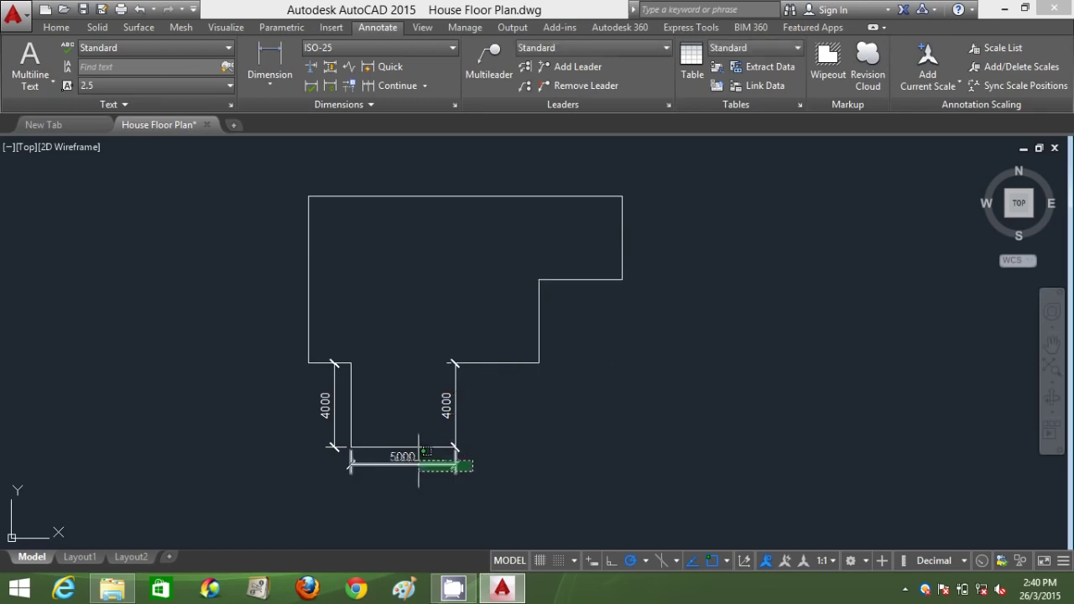
click(424, 455)
key(Delete)
click(447, 407)
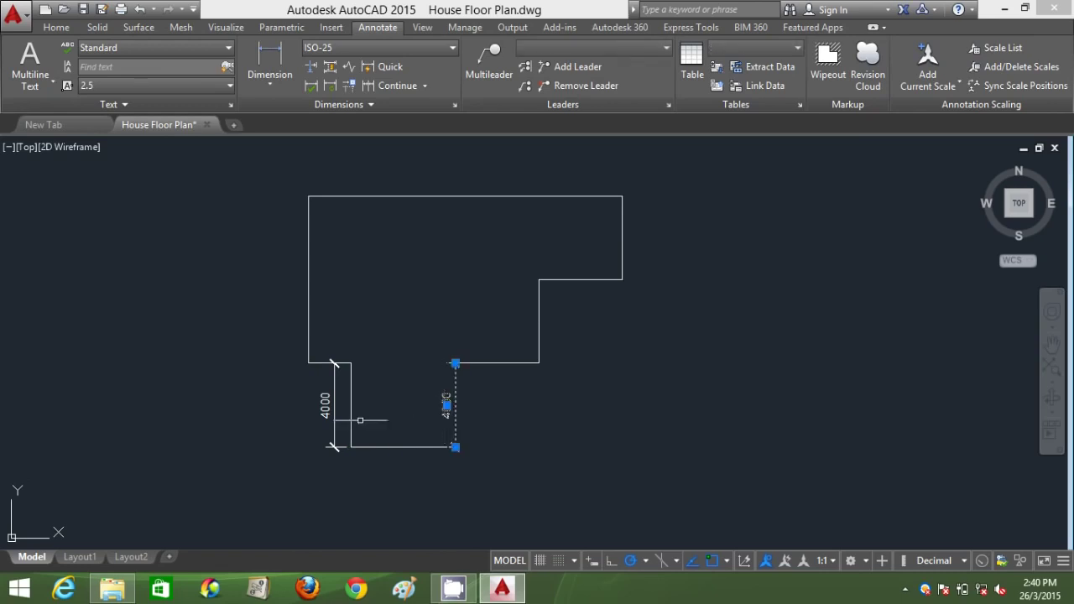
key(Delete)
click(329, 399)
key(Delete)
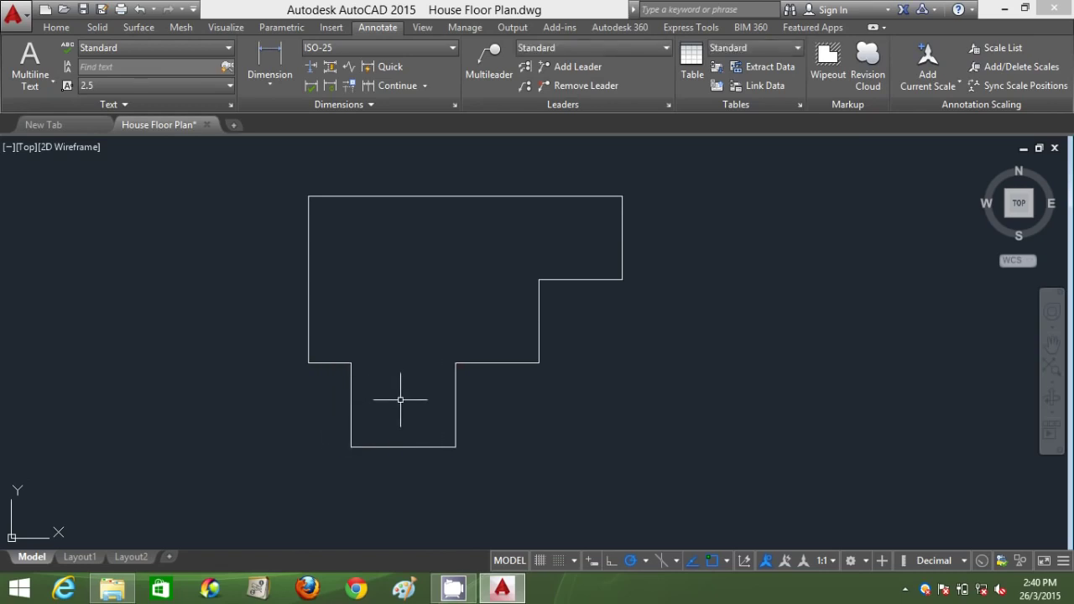
Step: Create a boundary polyline from a point inside the floor plan outline and offset it outward for the wall thickness
text(bo)
key(Return)
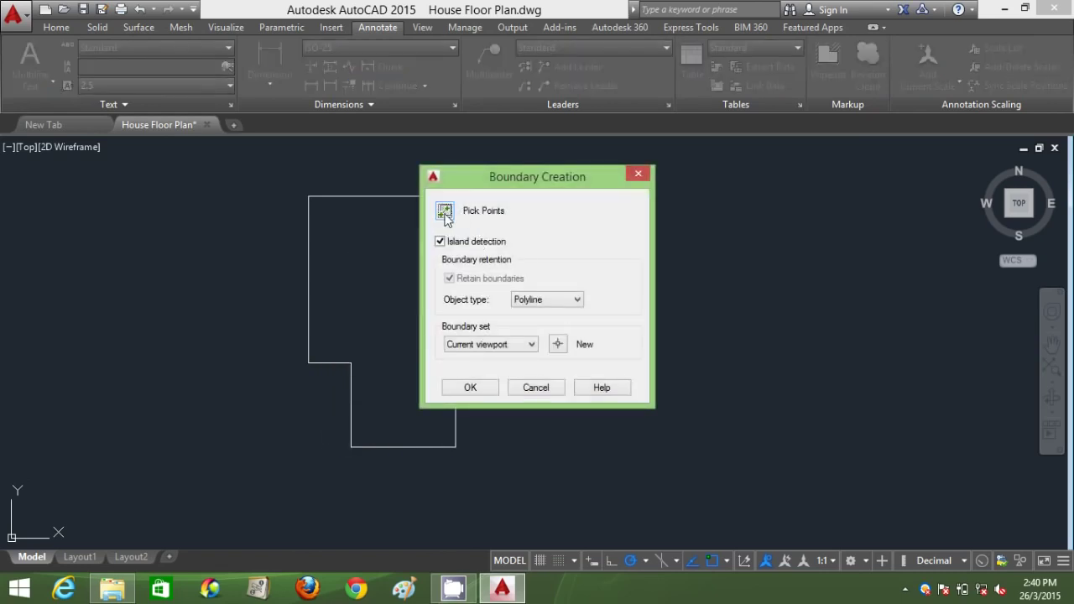
click(443, 211)
click(434, 259)
key(Return)
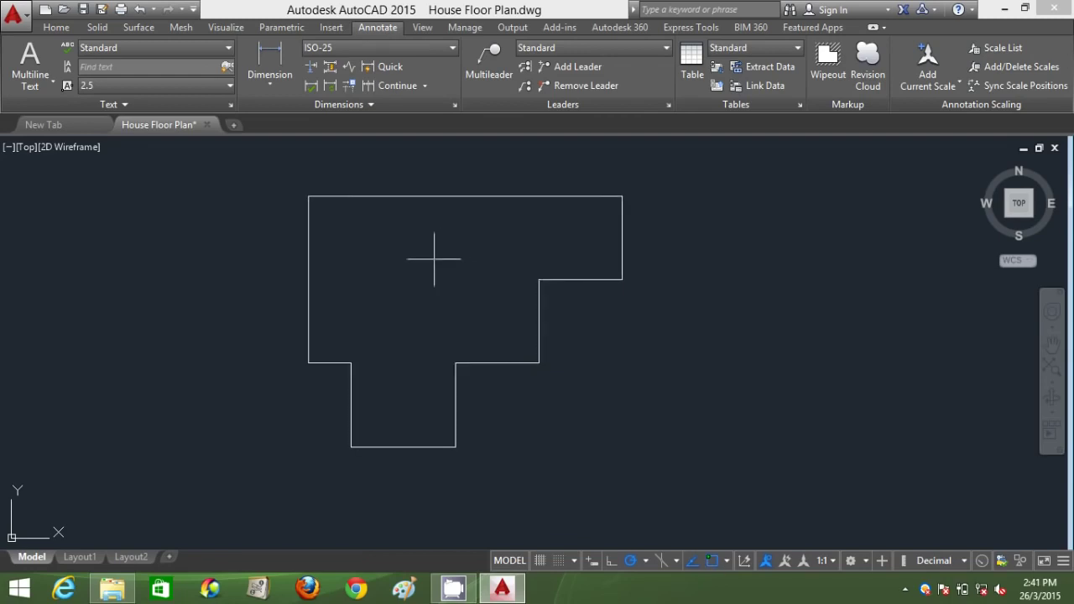
click(444, 196)
click(452, 171)
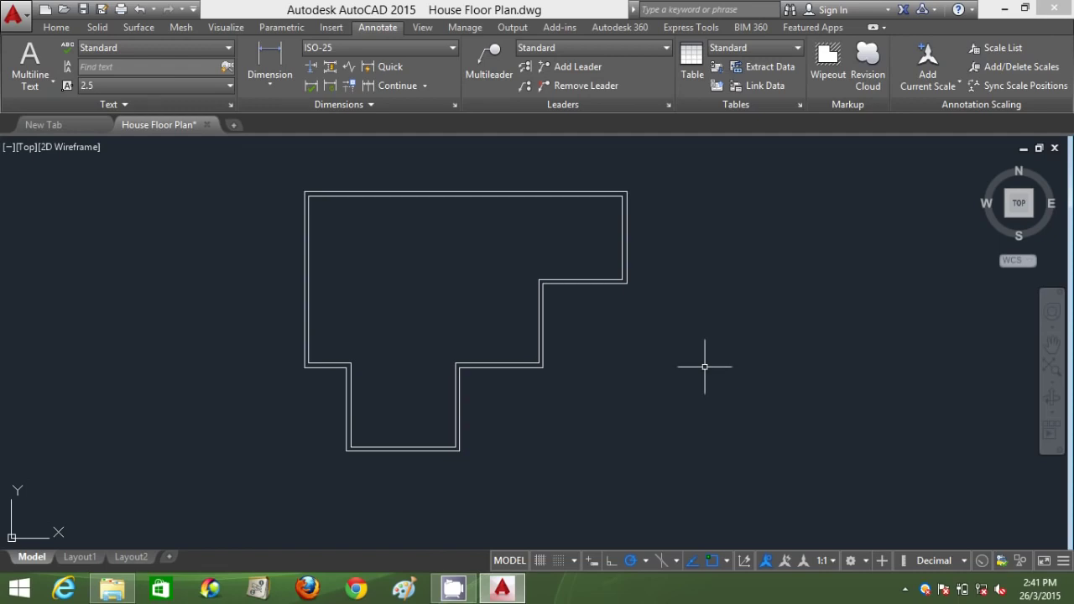
Step: Separate the left wall from the rest of the double outline and create a boundary polyline inside the wall strip
click(304, 191)
click(307, 360)
text(bo)
key(Return)
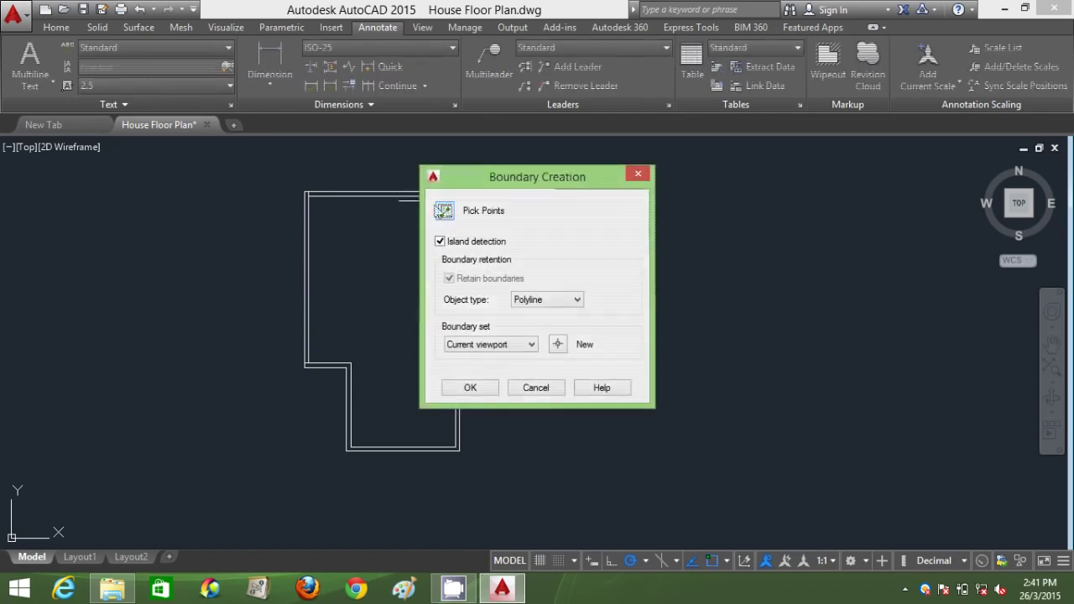
click(443, 211)
click(422, 193)
key(Return)
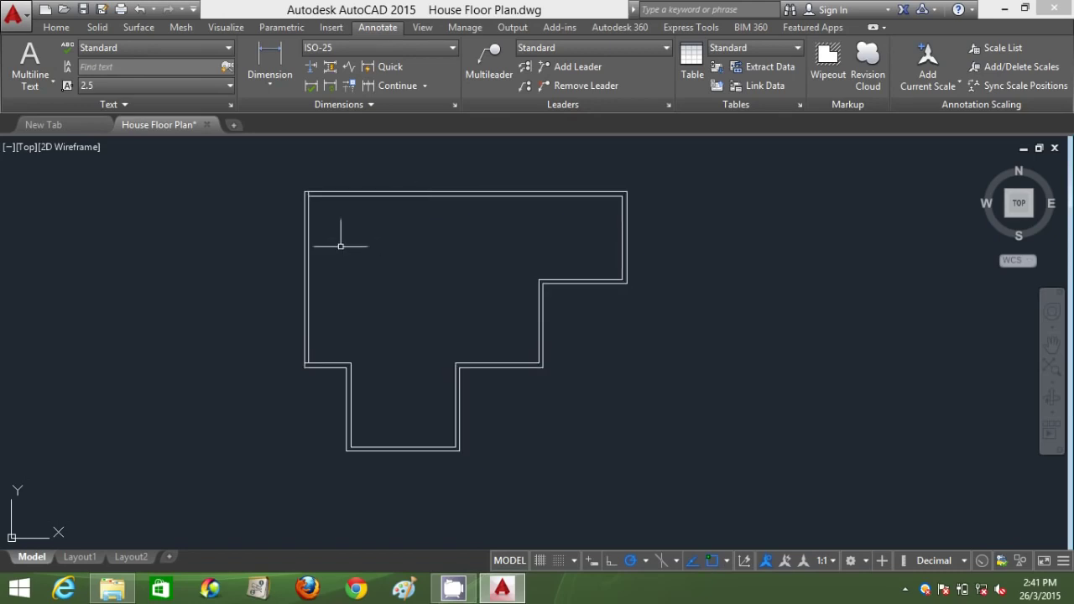
Step: Convert the left wall outline and the remaining wall outline into regions
click(307, 255)
click(355, 194)
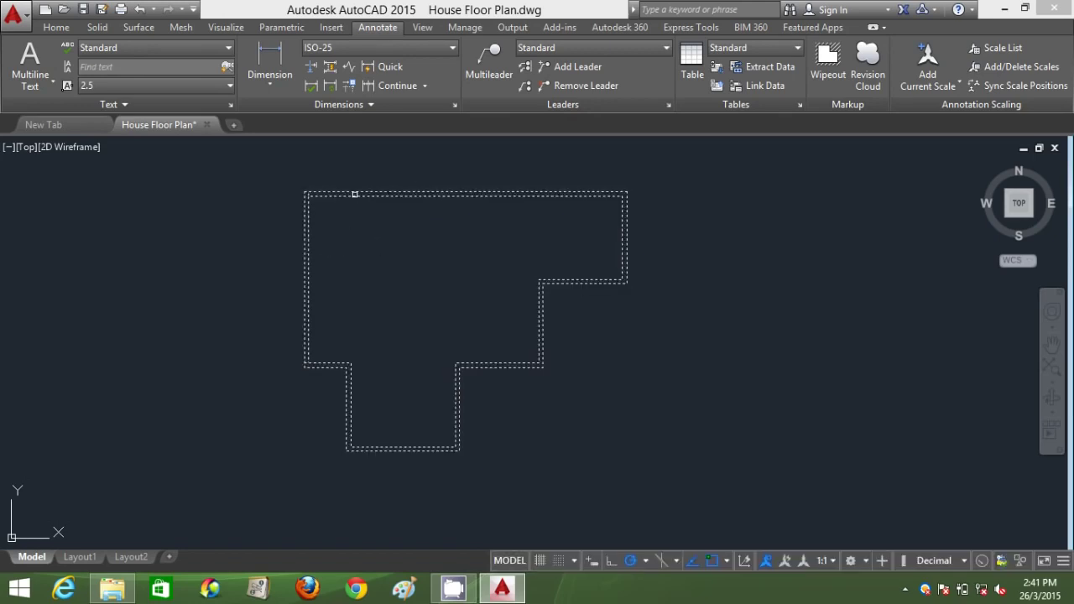
key(Escape)
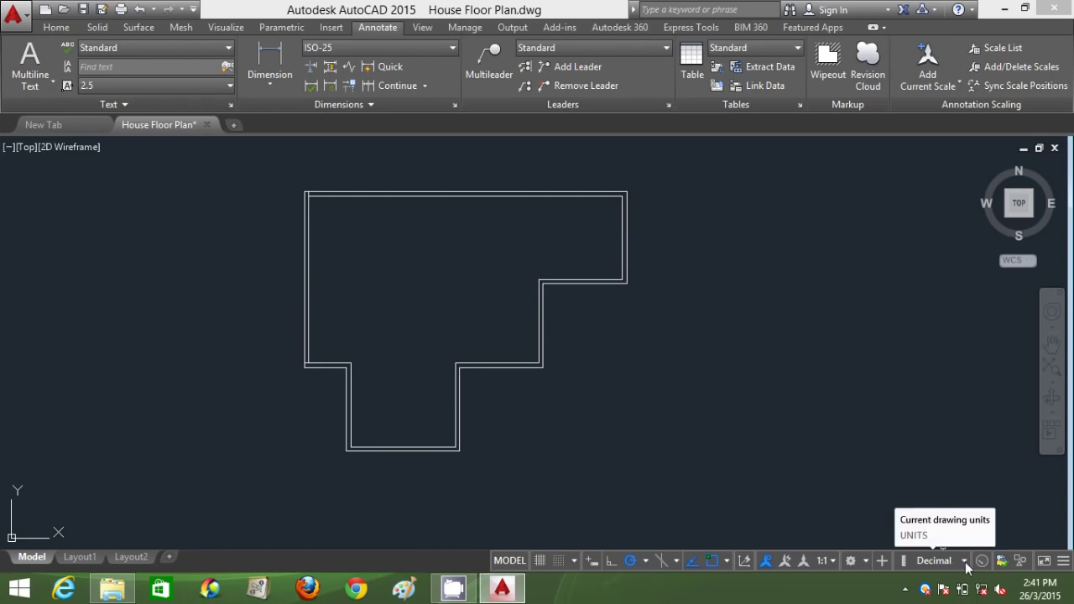
Step: Set the visual style to Conceptual and turn the floor plan to the SE Isometric view
click(853, 560)
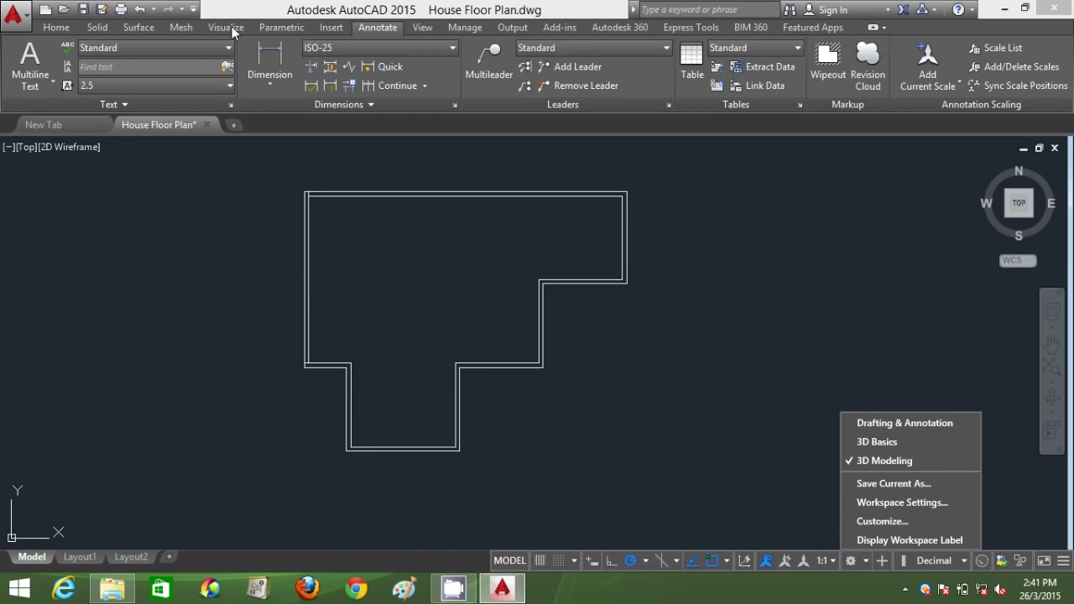
click(54, 30)
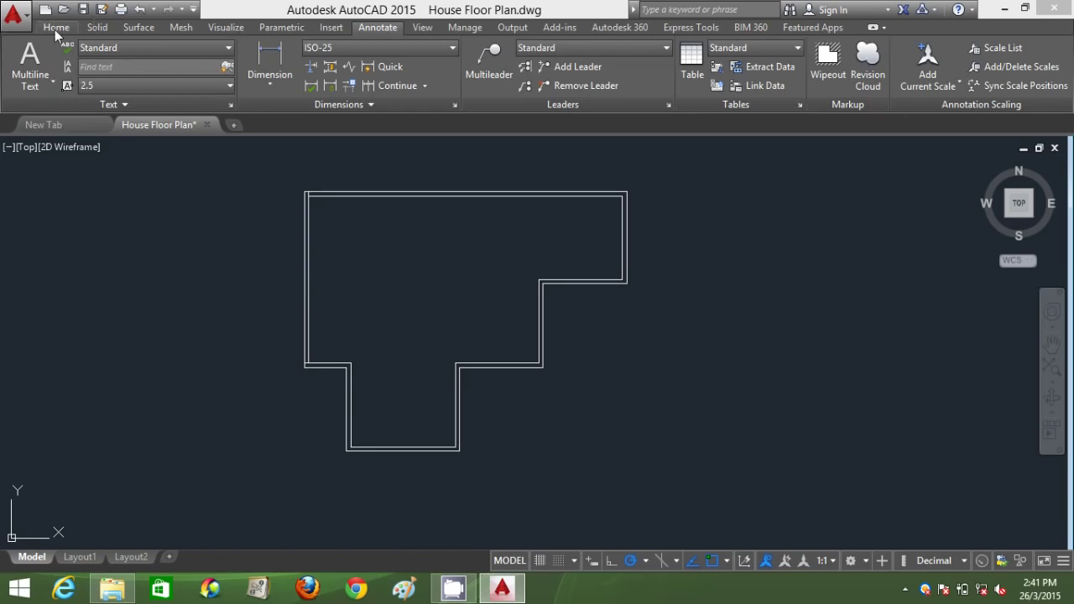
click(54, 30)
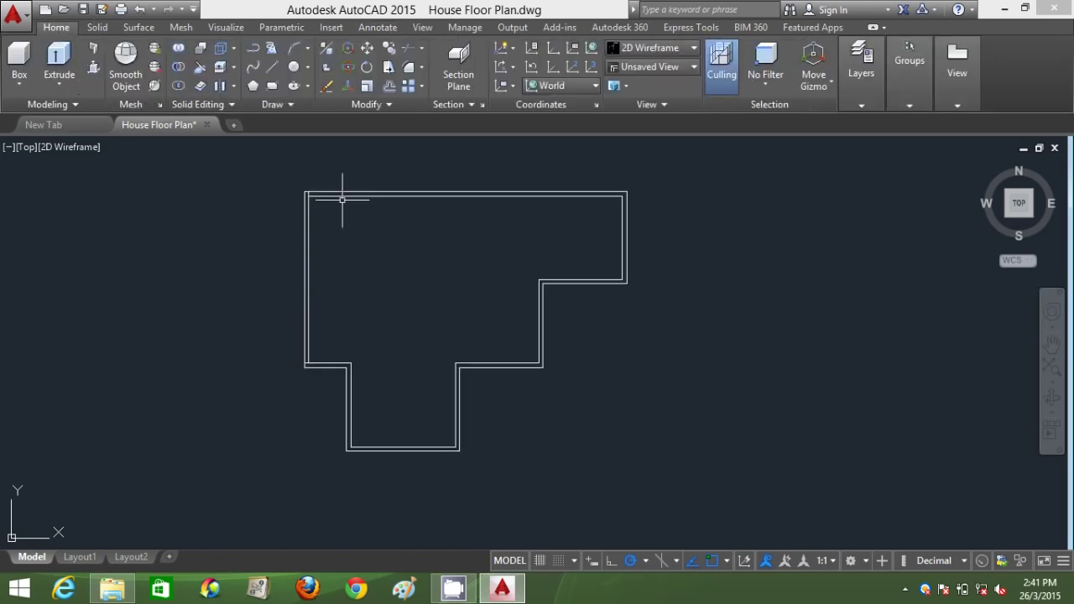
click(631, 48)
click(699, 98)
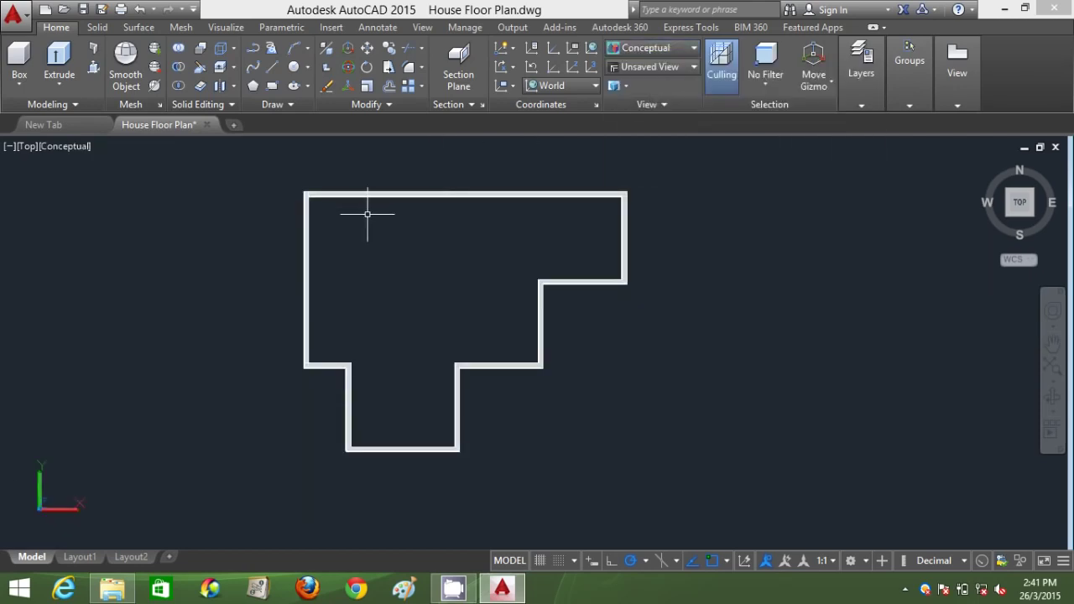
mouse_move(1053, 241)
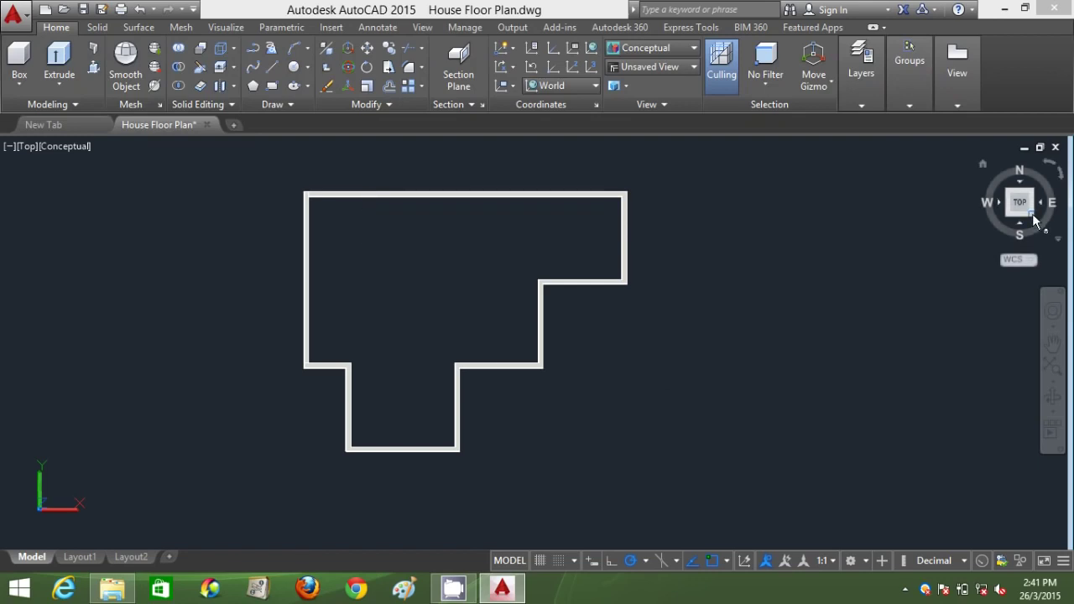
click(1033, 218)
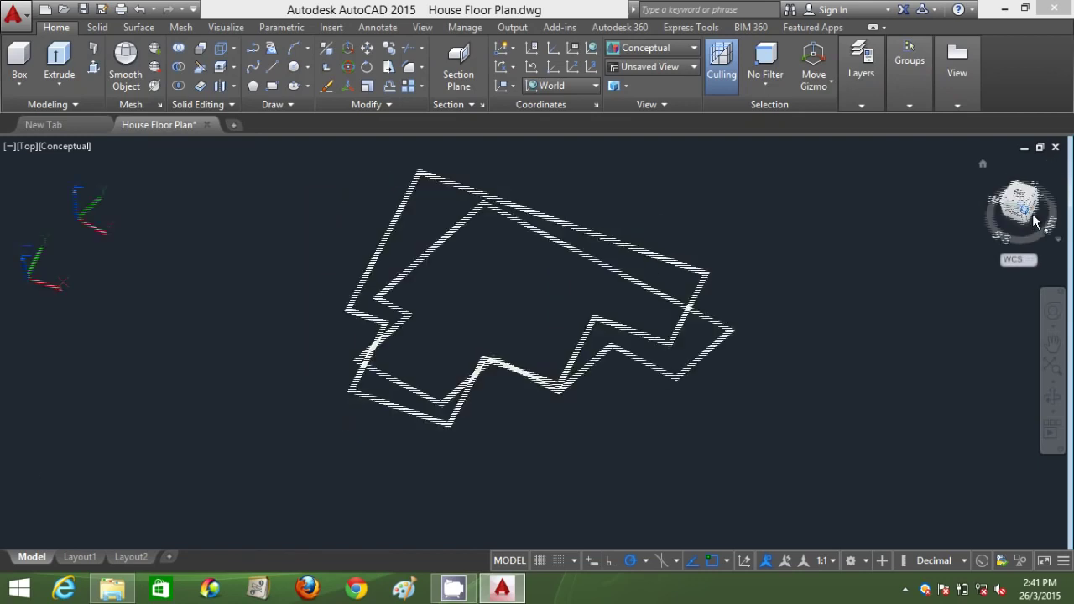
Step: Switch the visual style to 2D Wireframe and extrude the wall outlines upward into solid walls
click(654, 48)
click(640, 84)
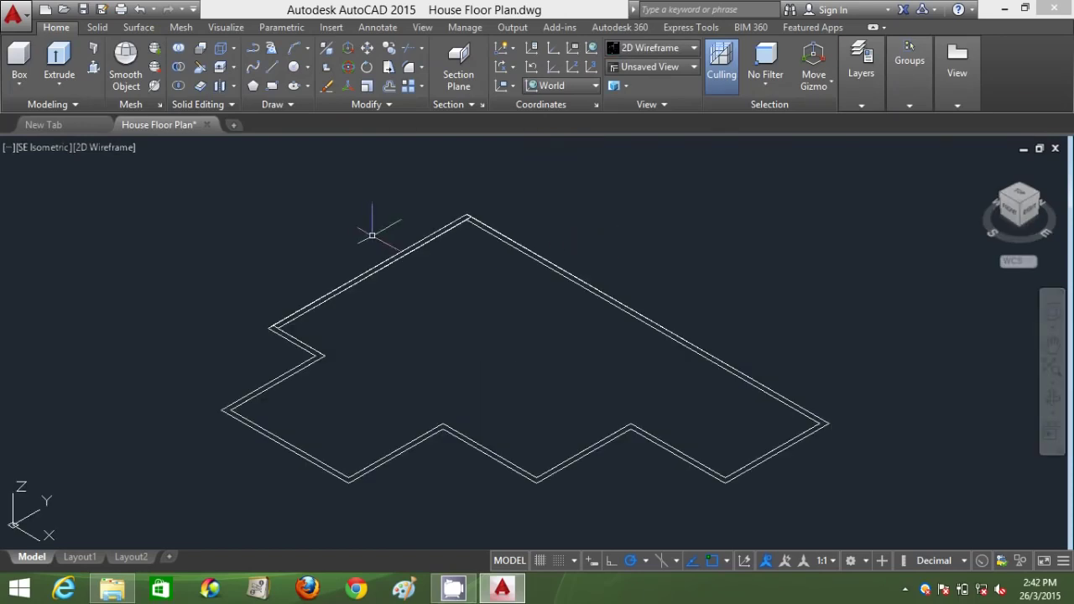
click(521, 247)
text(ext)
key(Return)
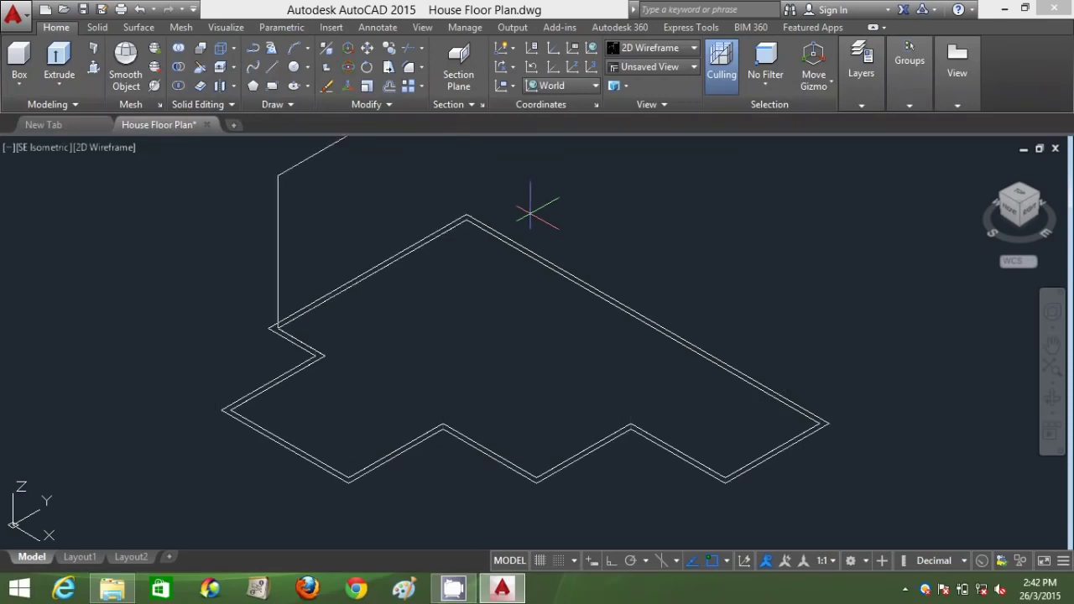
click(531, 213)
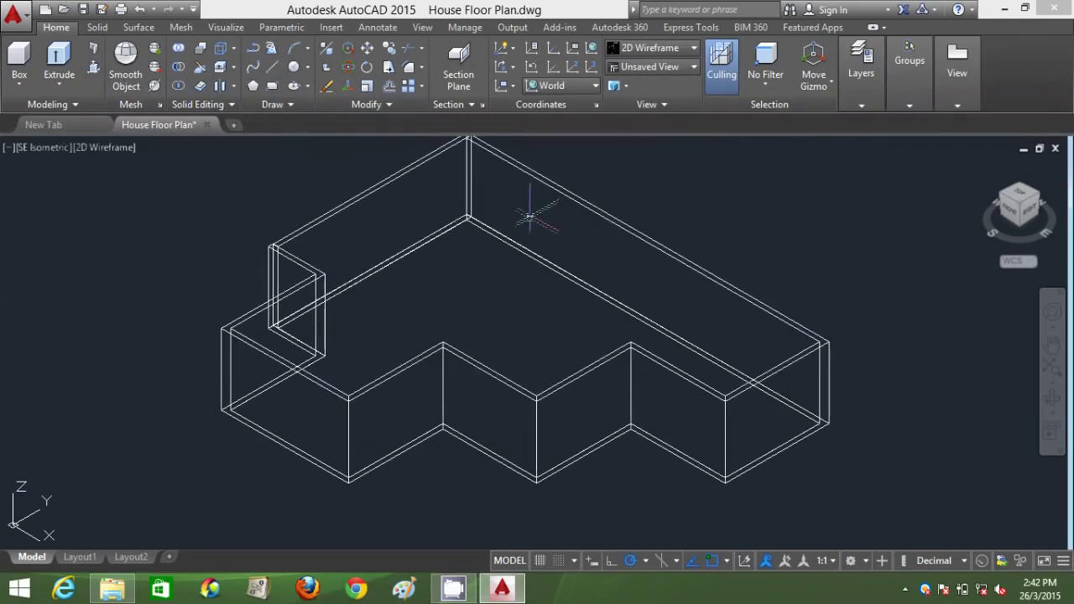
Step: Examine the extruded walls in the Conceptual visual style
click(643, 52)
click(705, 139)
middle_drag(663, 241, 549, 280)
scroll(548, 277, up, 2)
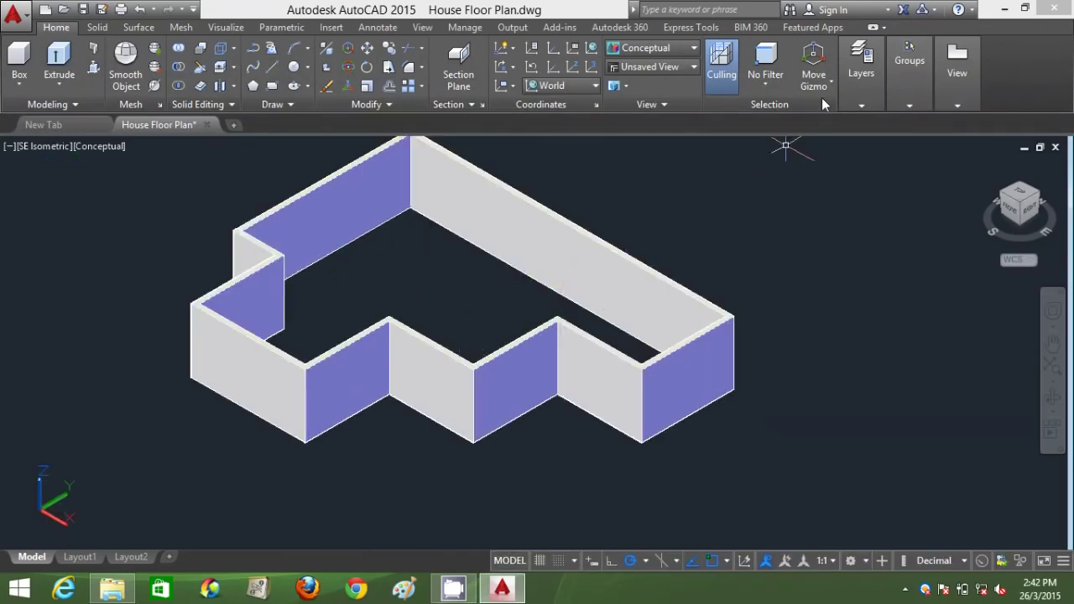
Step: In the Top view with 2D Wireframe style, trace the outer edge of the walls with lines from the upper left corner back to it
click(1021, 200)
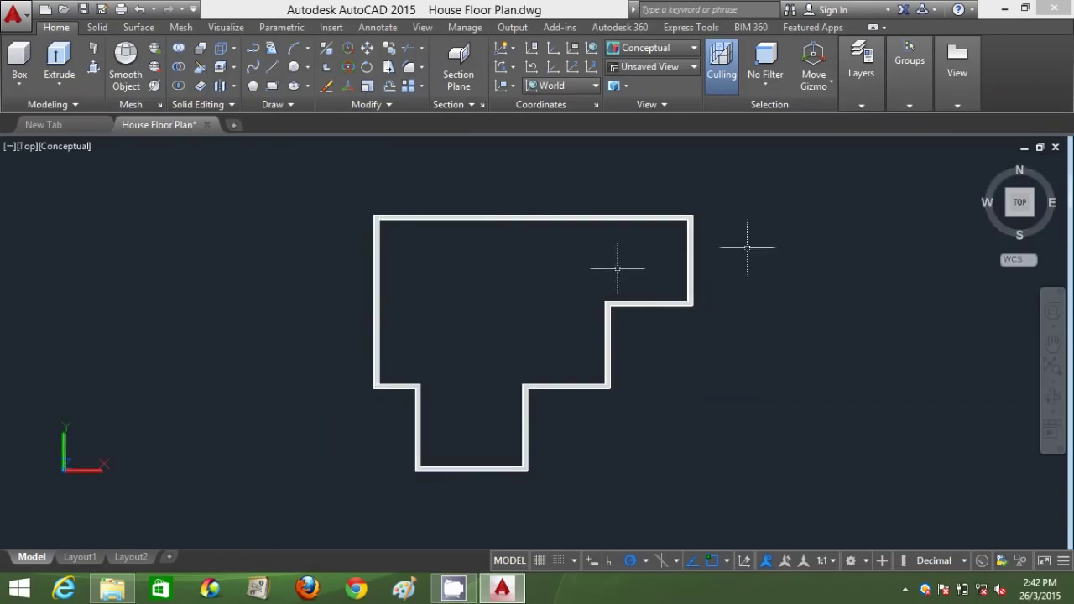
click(635, 50)
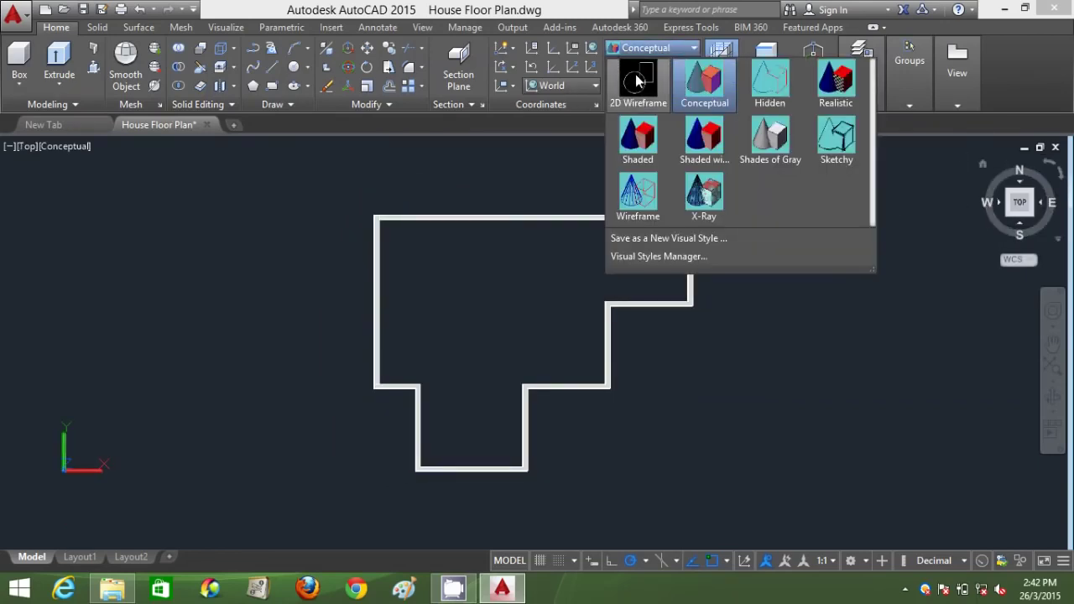
click(636, 124)
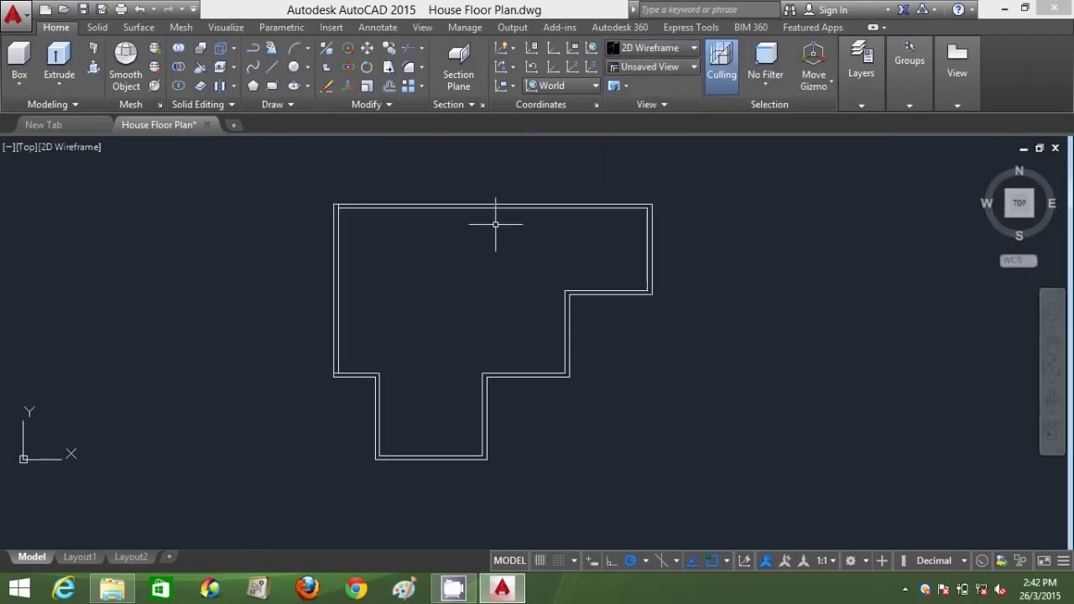
key(l)
key(Return)
click(334, 204)
click(334, 377)
click(375, 376)
click(375, 457)
click(486, 458)
click(486, 375)
click(568, 374)
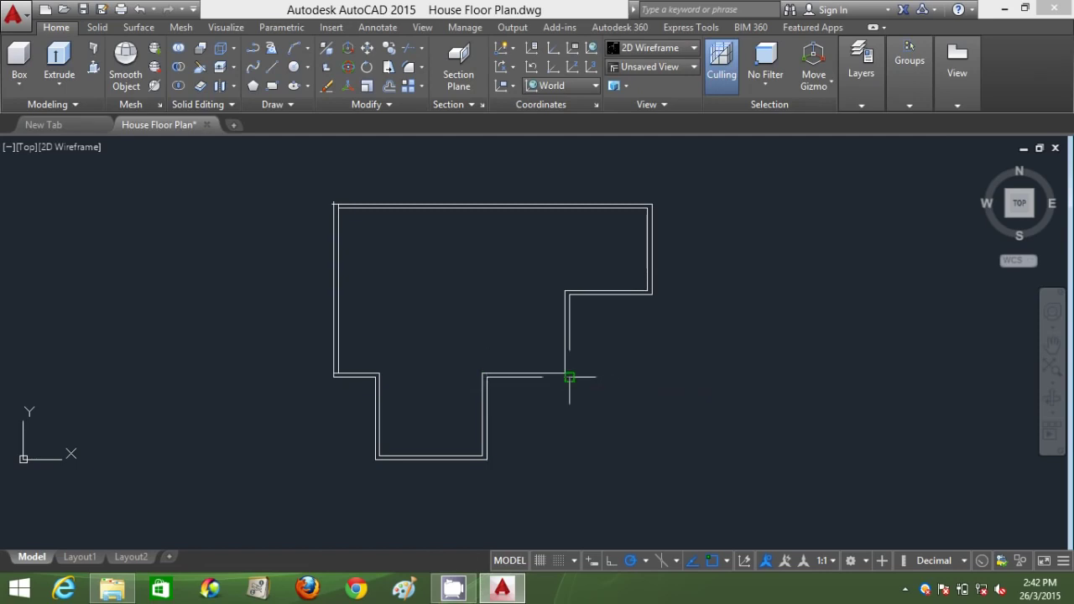
click(568, 292)
click(651, 292)
click(651, 204)
click(335, 204)
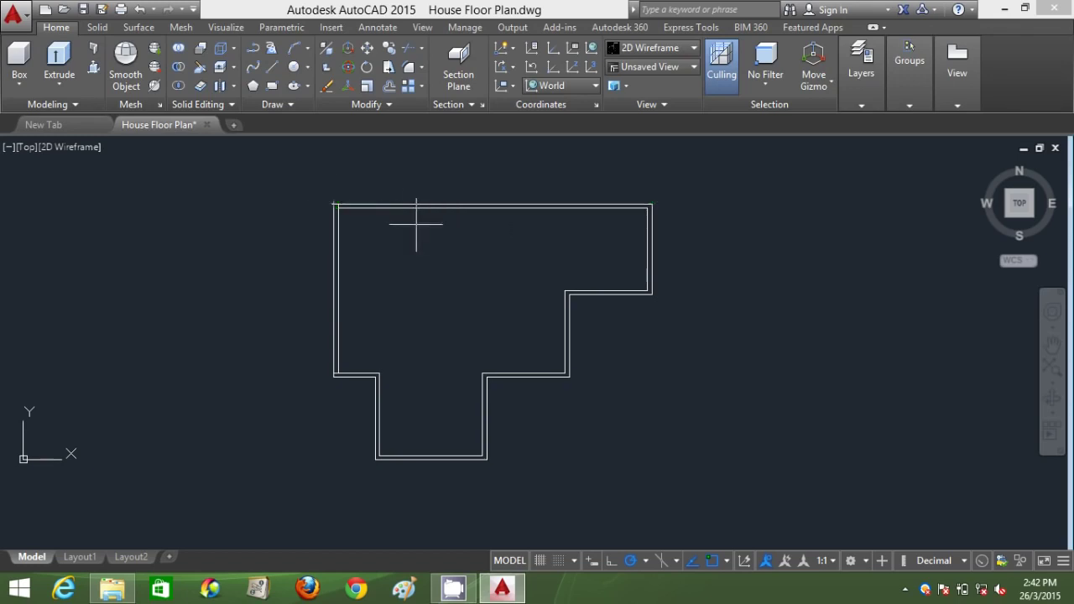
key(Return)
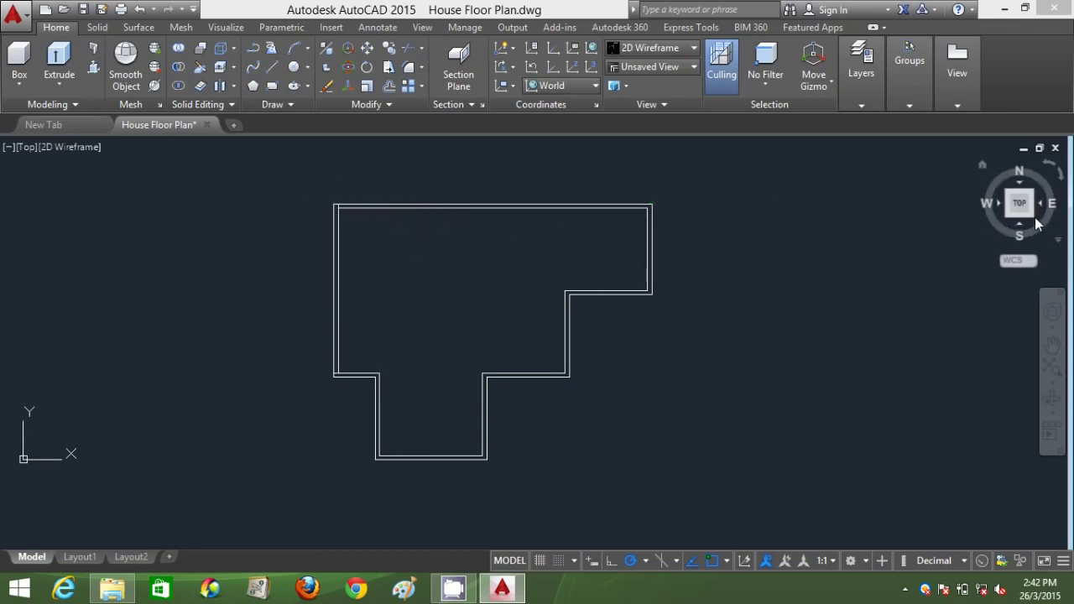
Step: In the SE Isometric view, move the traced outline from the walls' bottom right corner up to the matching top corner
click(1031, 219)
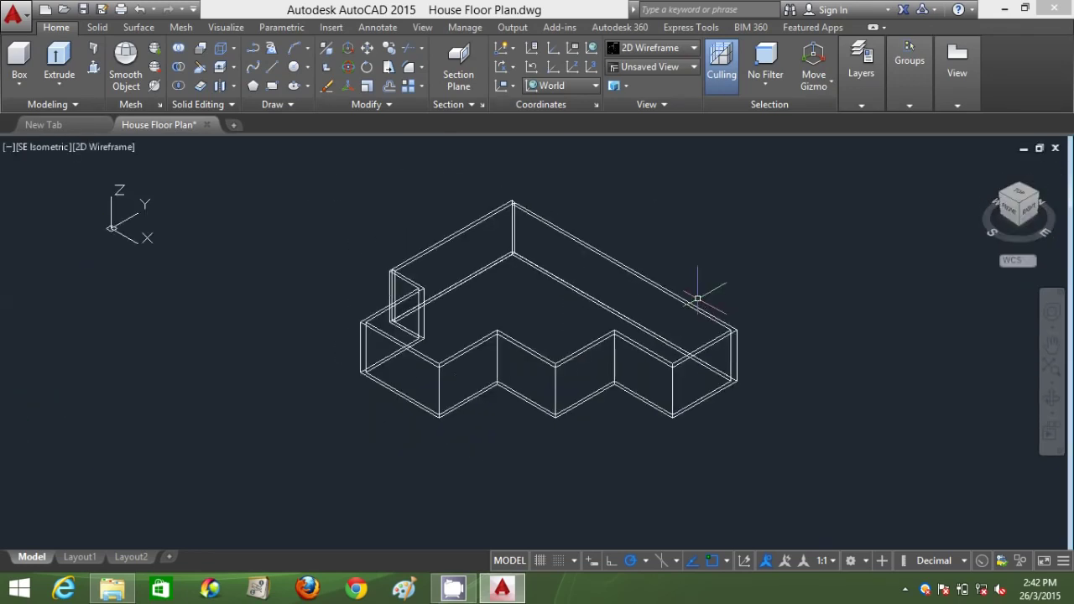
click(726, 387)
key(Return)
click(736, 381)
click(736, 330)
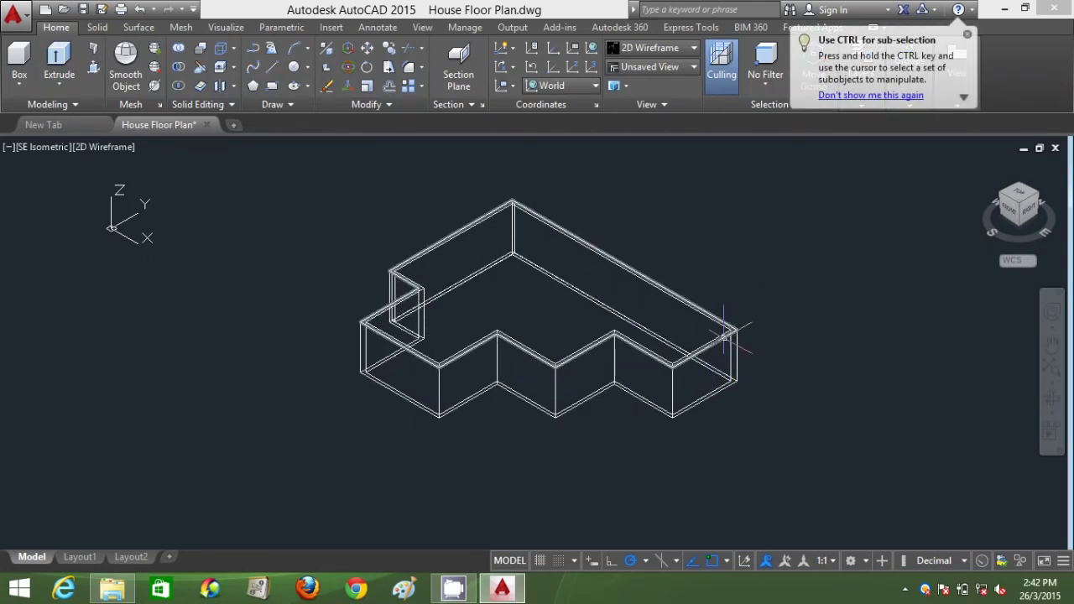
key(Escape)
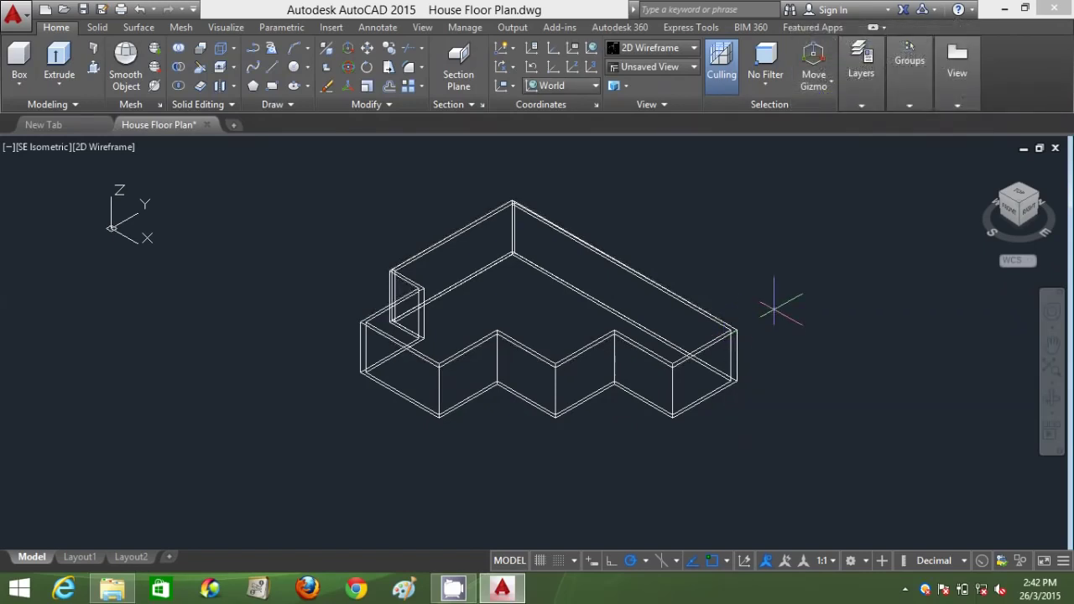
Step: Offset the outline on top of the walls outward to form the roof overhang
key(Return)
click(736, 329)
click(791, 360)
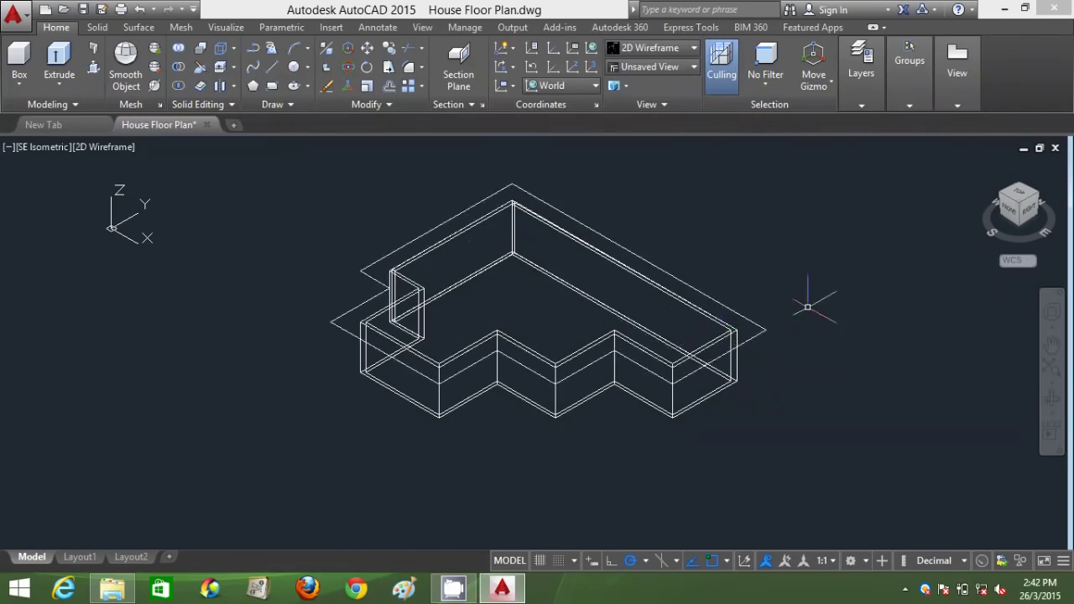
Step: Switch to the Conceptual visual style and set the roof outline region's color to Red
click(666, 48)
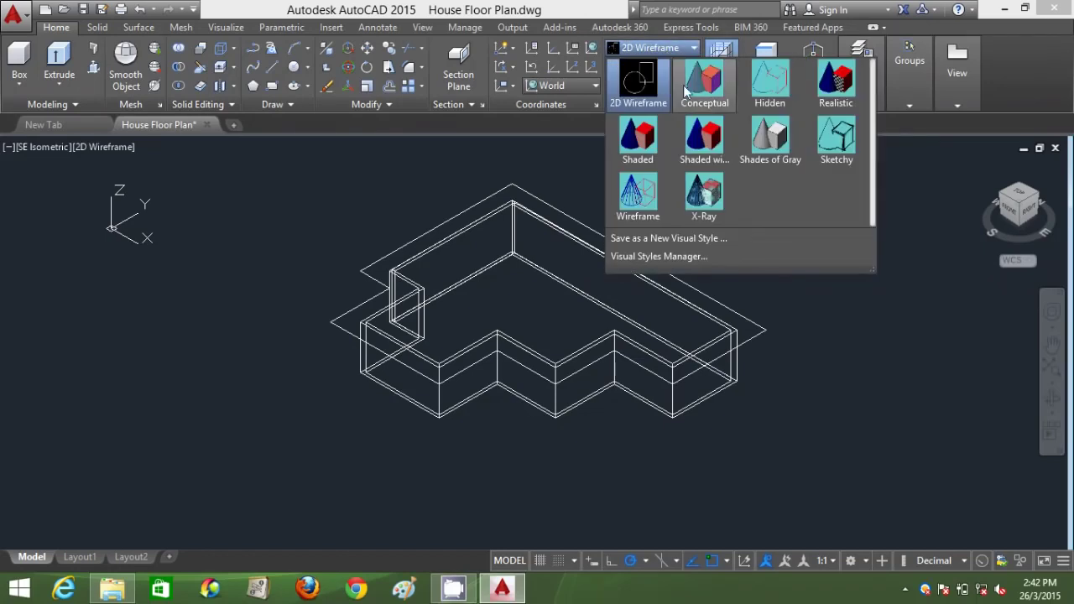
click(701, 85)
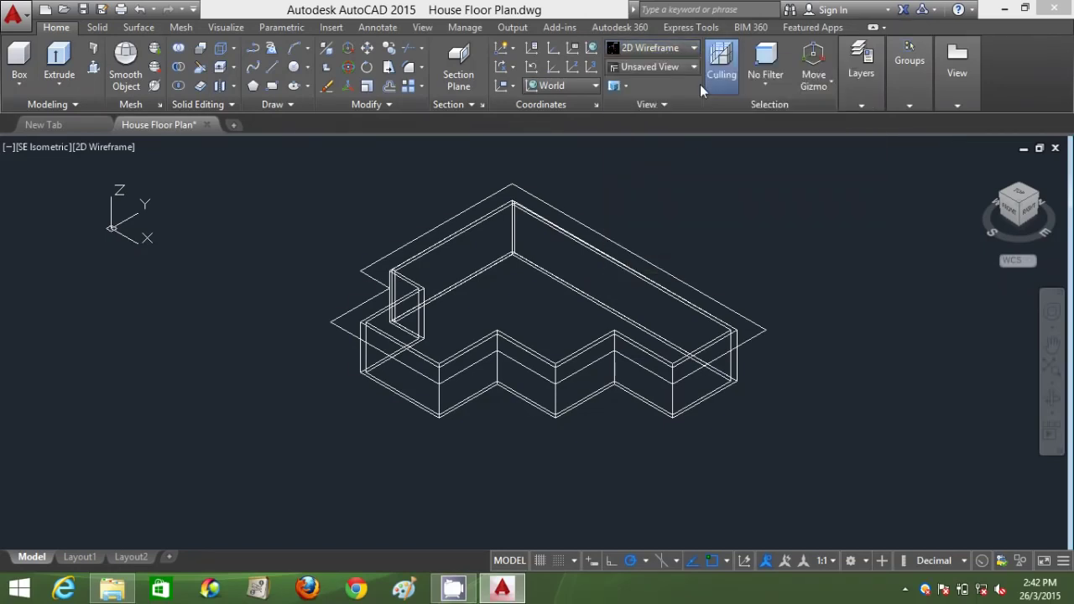
click(561, 234)
right_click(750, 266)
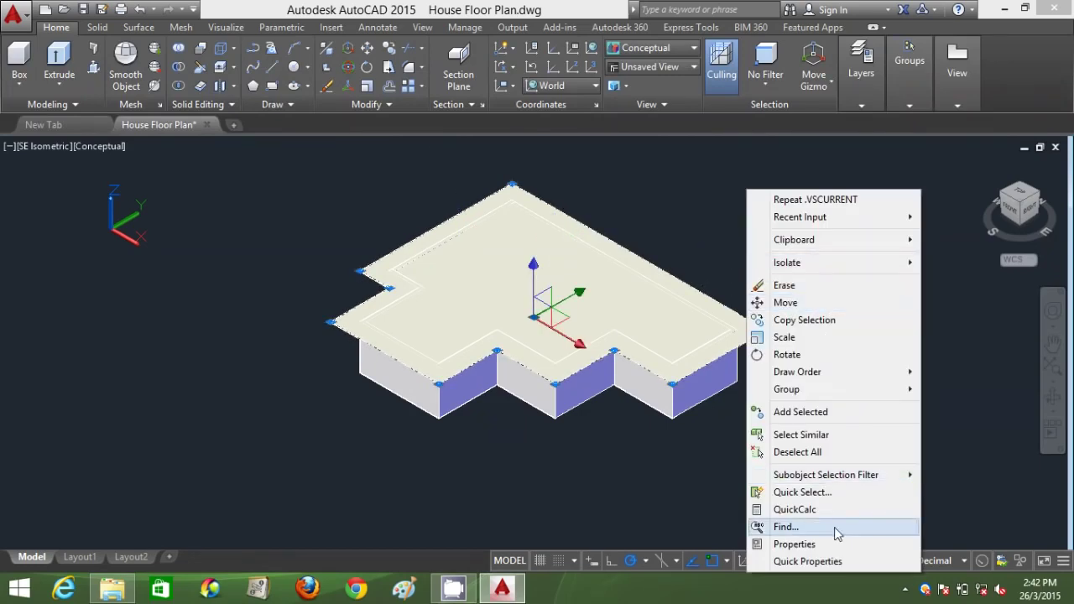
click(835, 544)
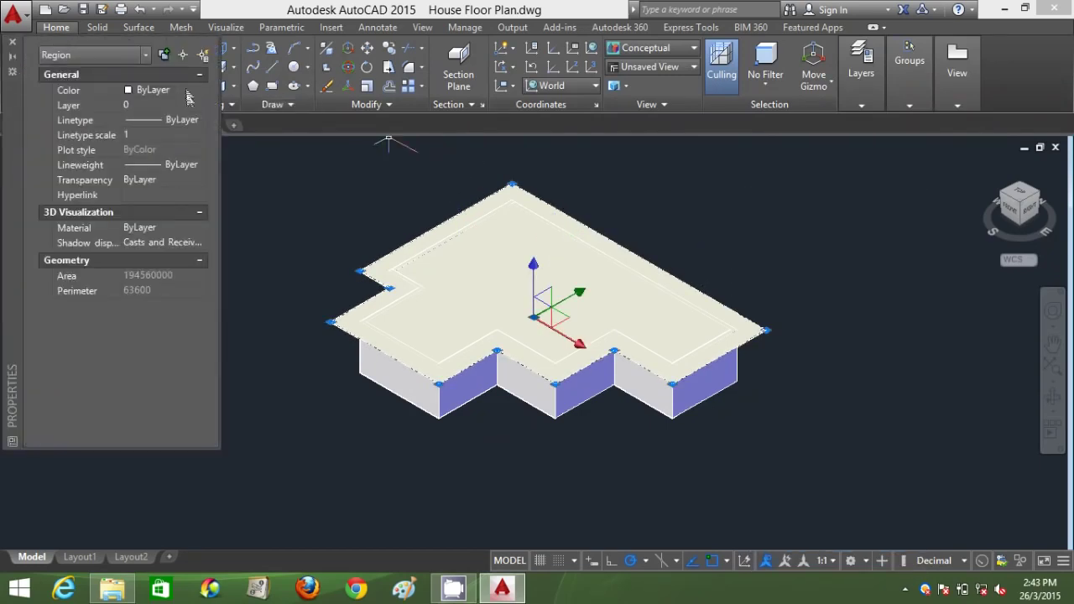
click(202, 89)
click(180, 135)
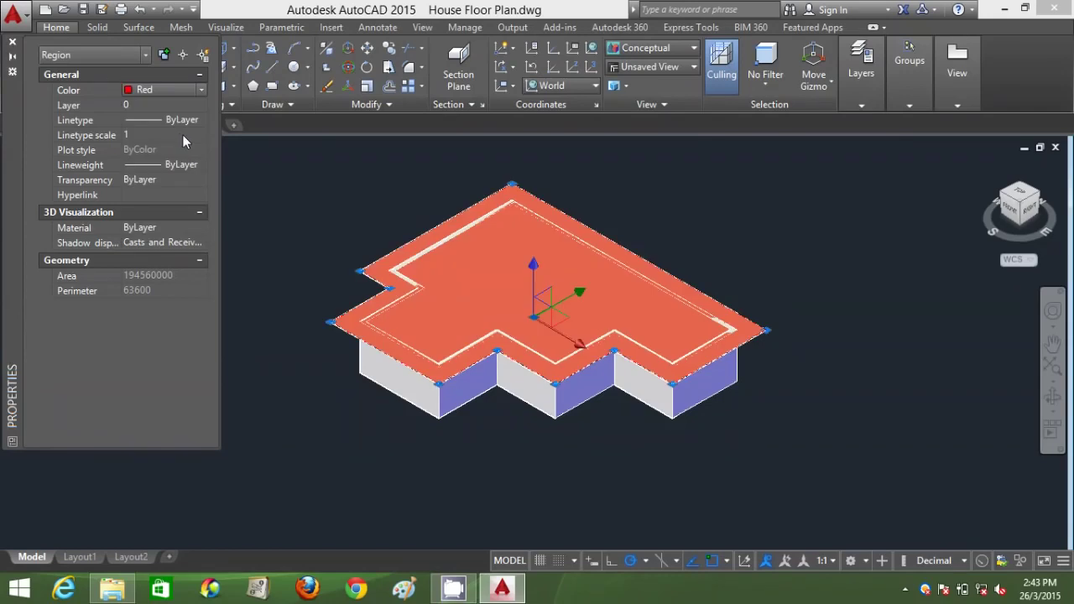
click(12, 42)
key(Escape)
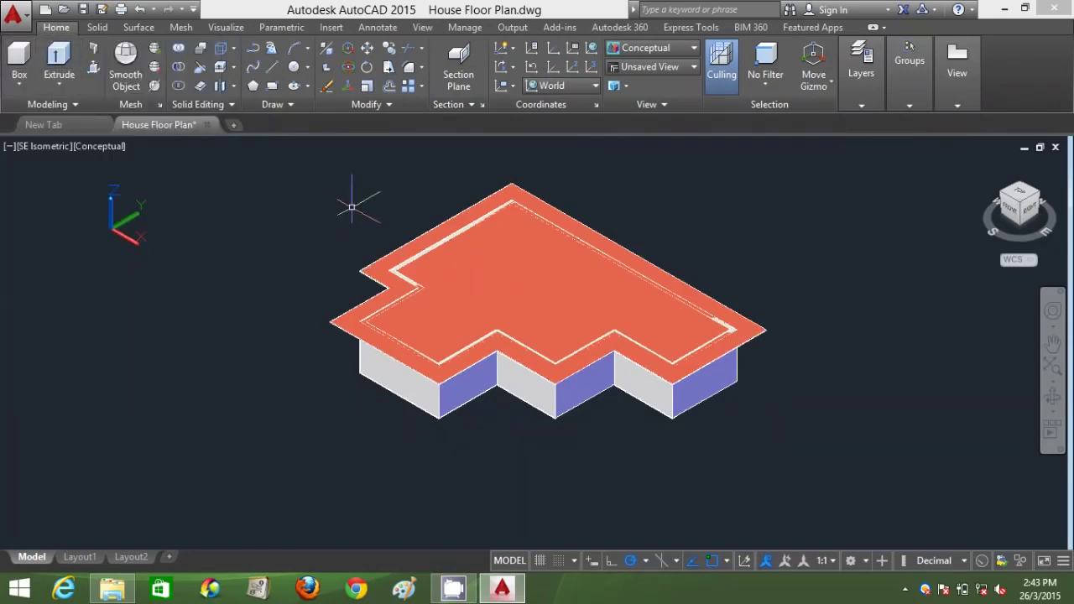
Step: Extrude the roof outline region upward 1000 with a taper angle of 60
key(Return)
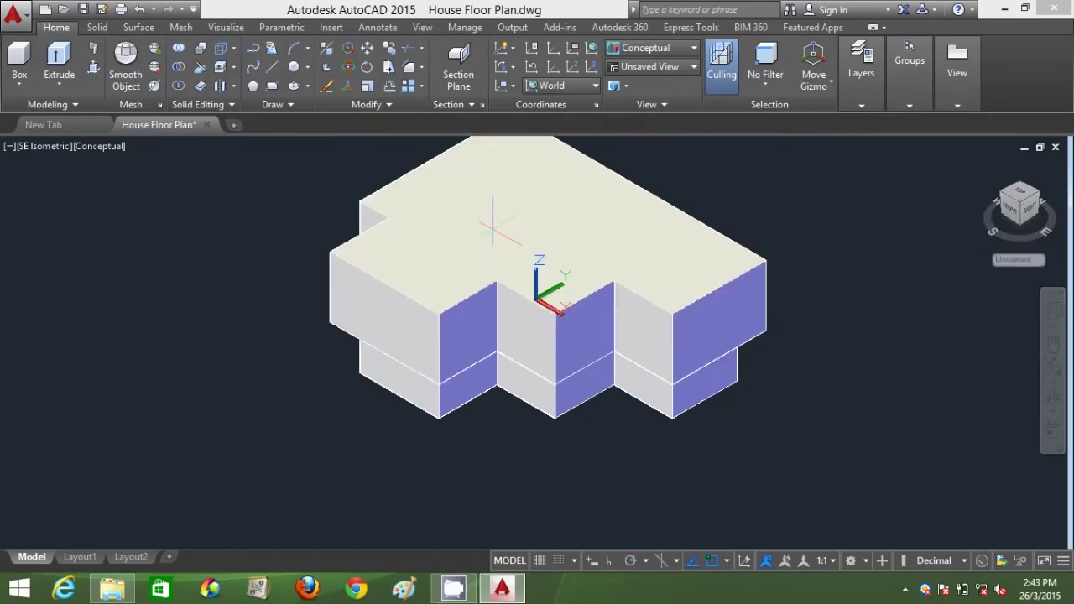
text(t)
key(Return)
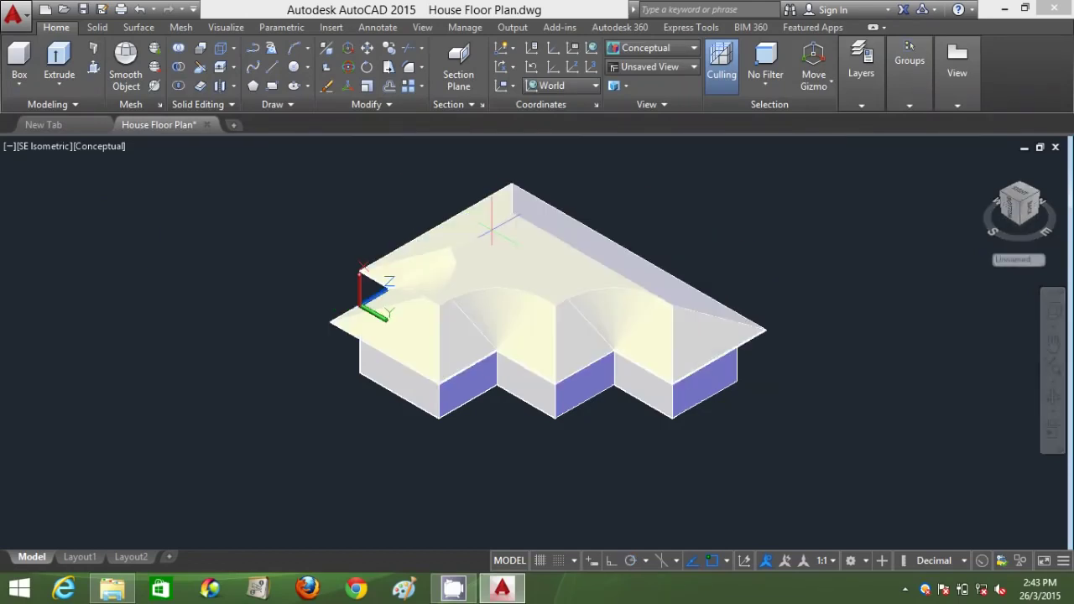
key(Return)
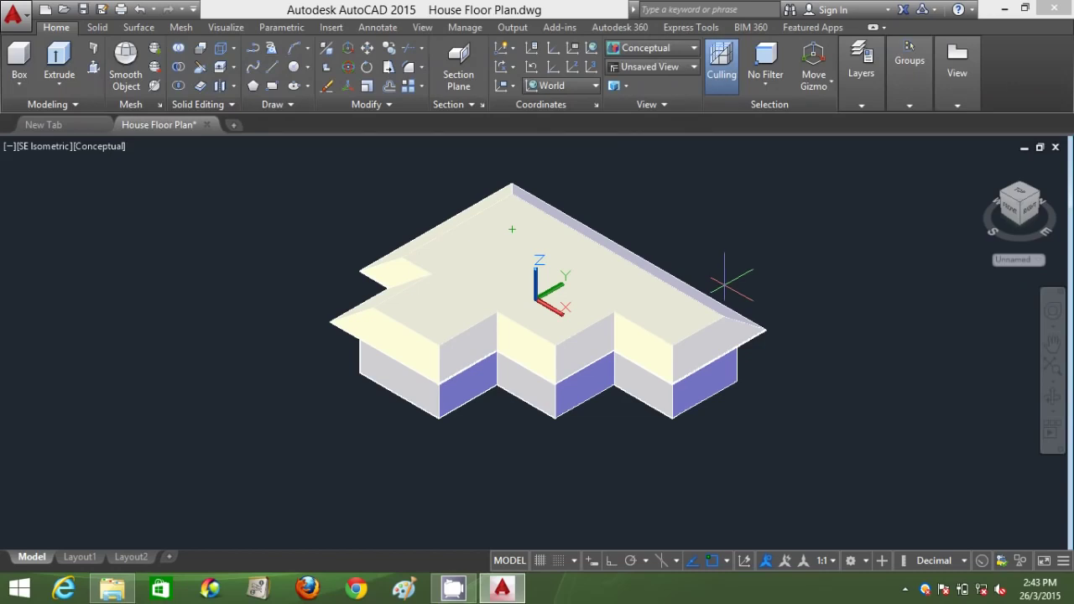
click(726, 282)
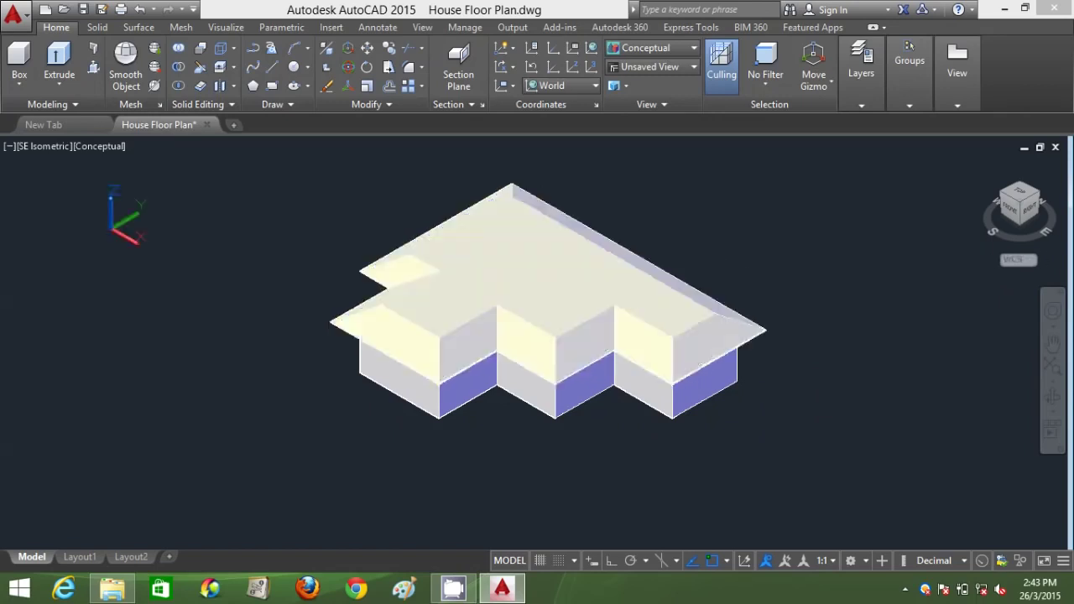
Step: Set the color of the extruded roof solid to Red
click(682, 294)
right_click(839, 269)
click(868, 543)
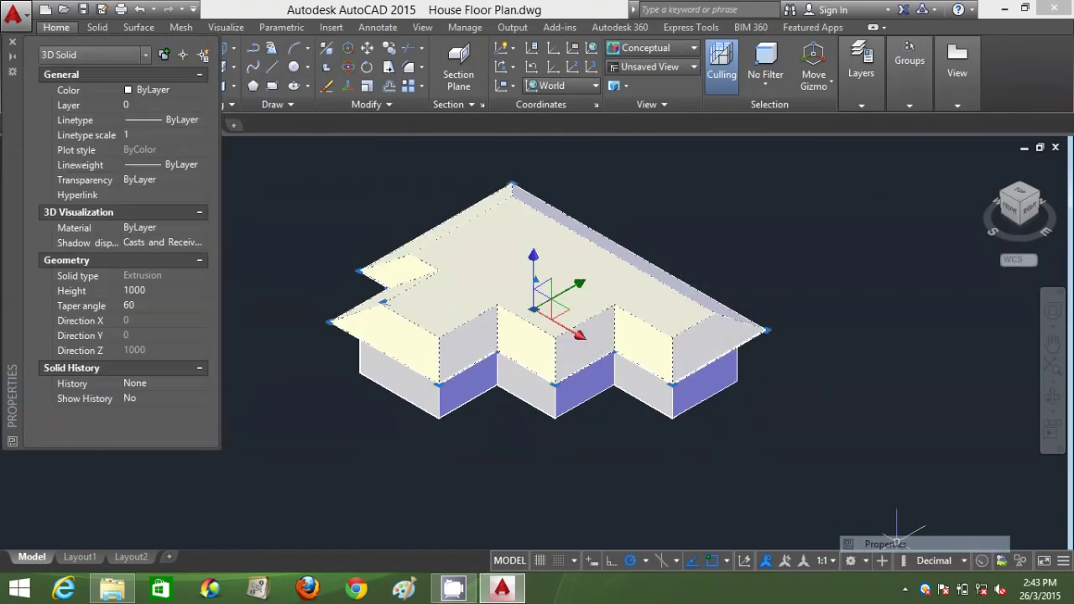
click(199, 90)
click(182, 133)
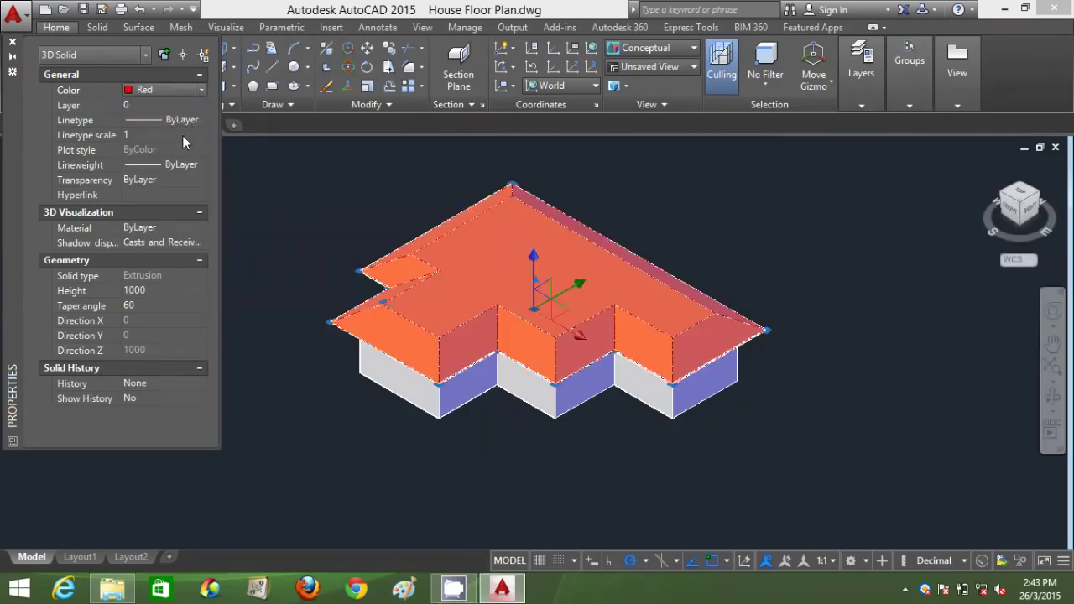
click(12, 47)
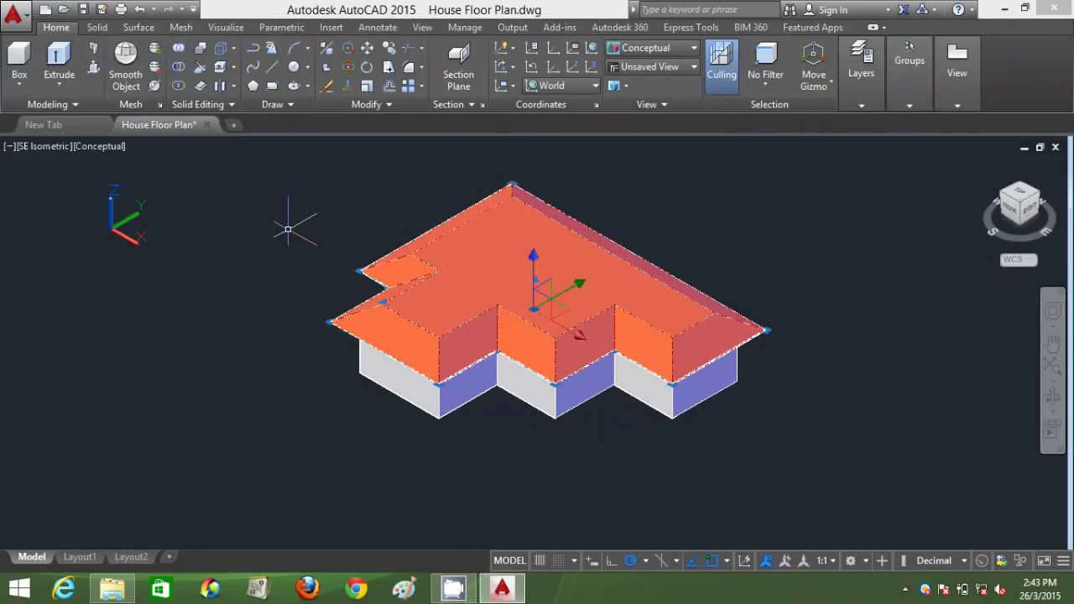
key(Escape)
Step: Pull the roof's flat top face upward until the sloping sides meet in ridges
scroll(497, 311, up, 1)
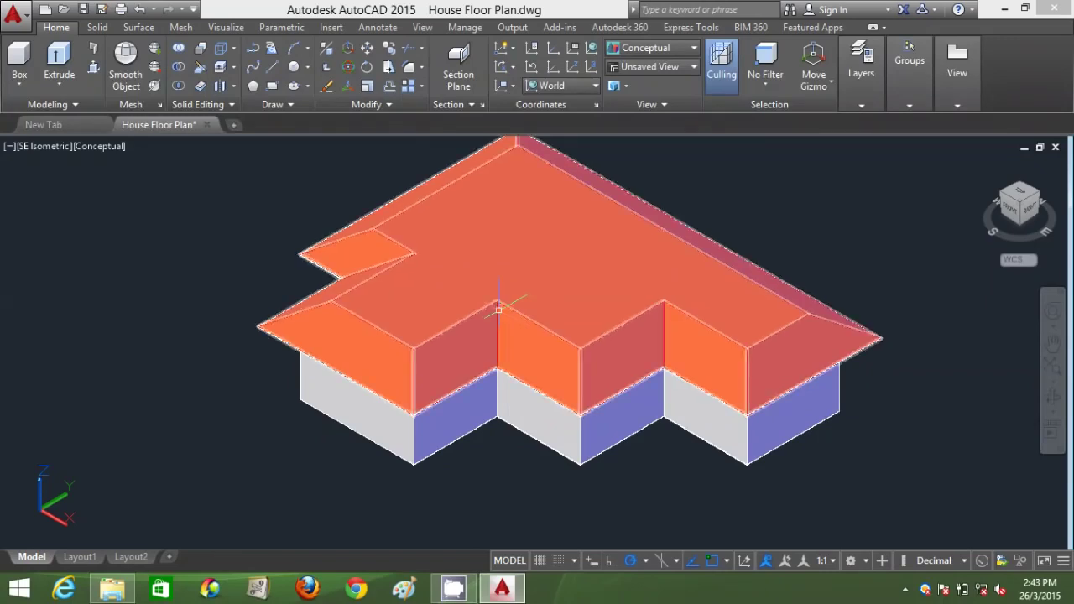
scroll(498, 310, down, 2)
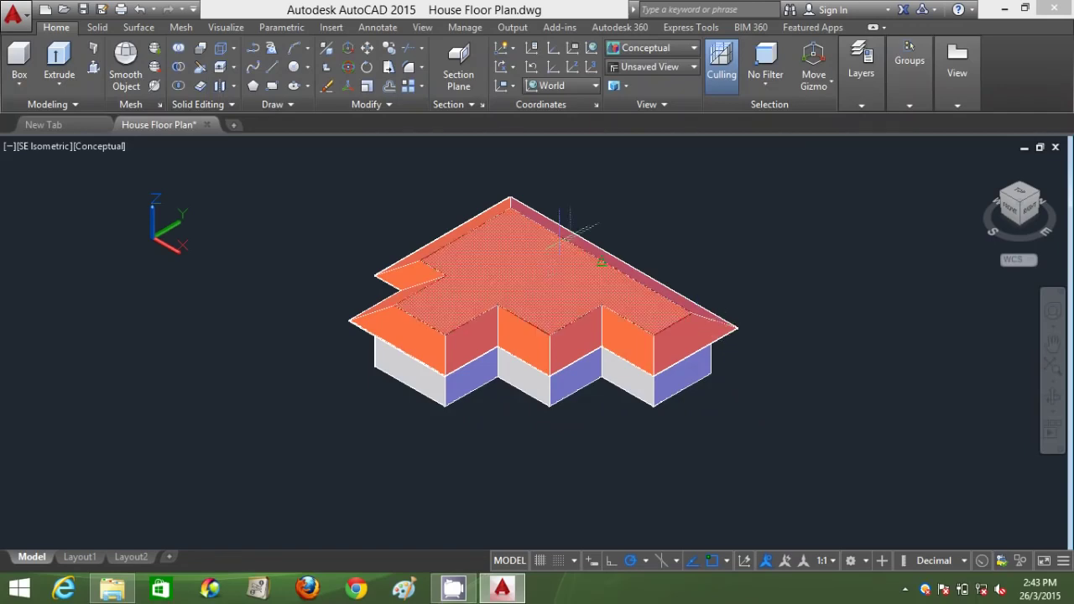
click(691, 312)
click(690, 249)
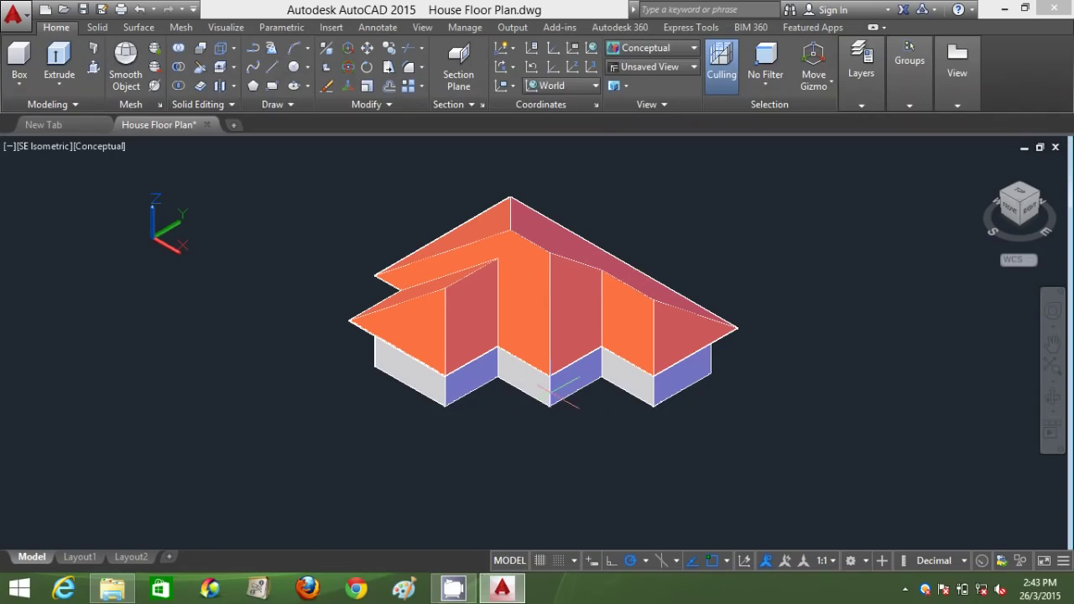
Step: Examine the hip roof from orbited, top and southeast isometric views
shift+middle_drag(459, 341, 436, 347)
shift+middle_drag(503, 338, 541, 322)
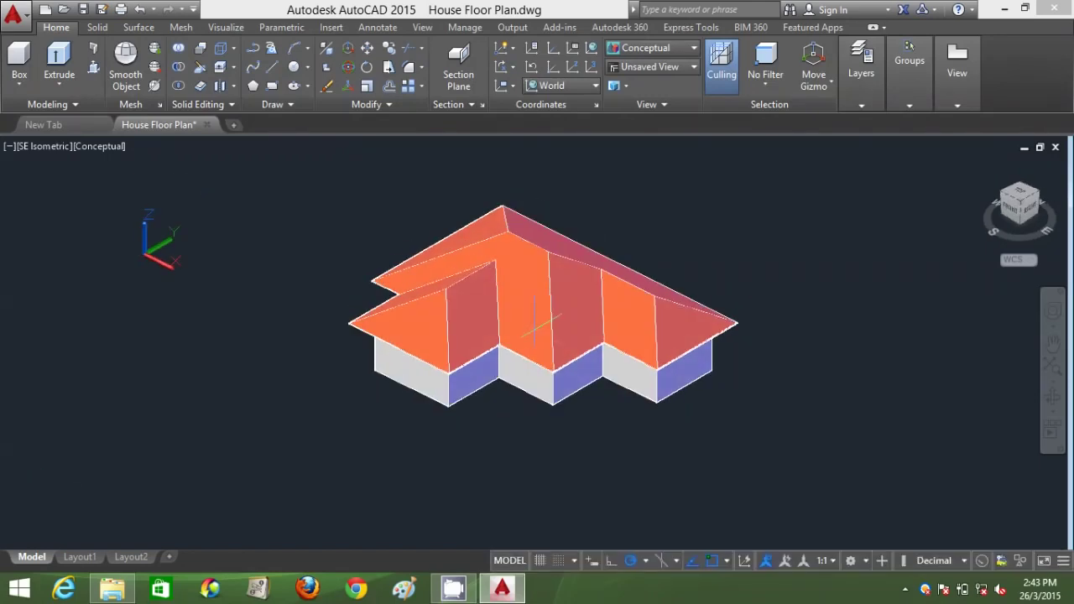
scroll(524, 329, up, 2)
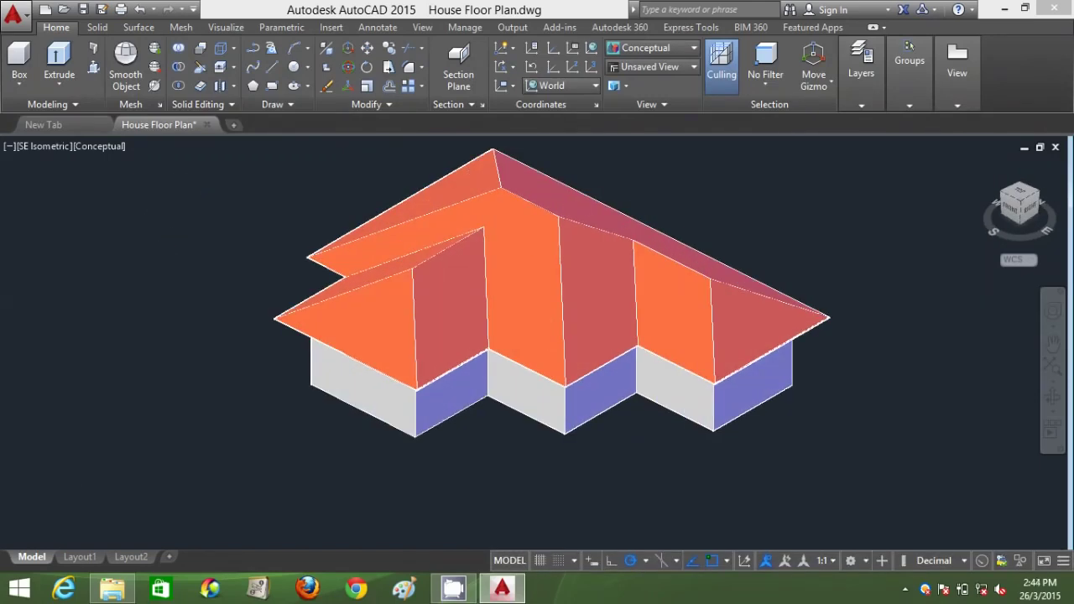
scroll(524, 329, up, 1)
scroll(522, 327, down, 1)
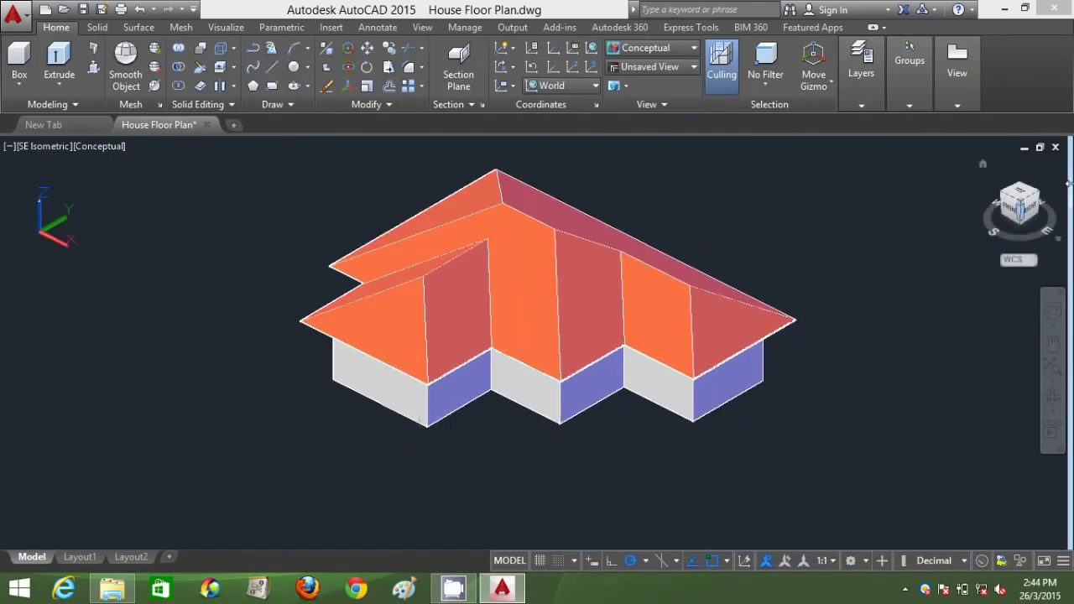
click(1023, 196)
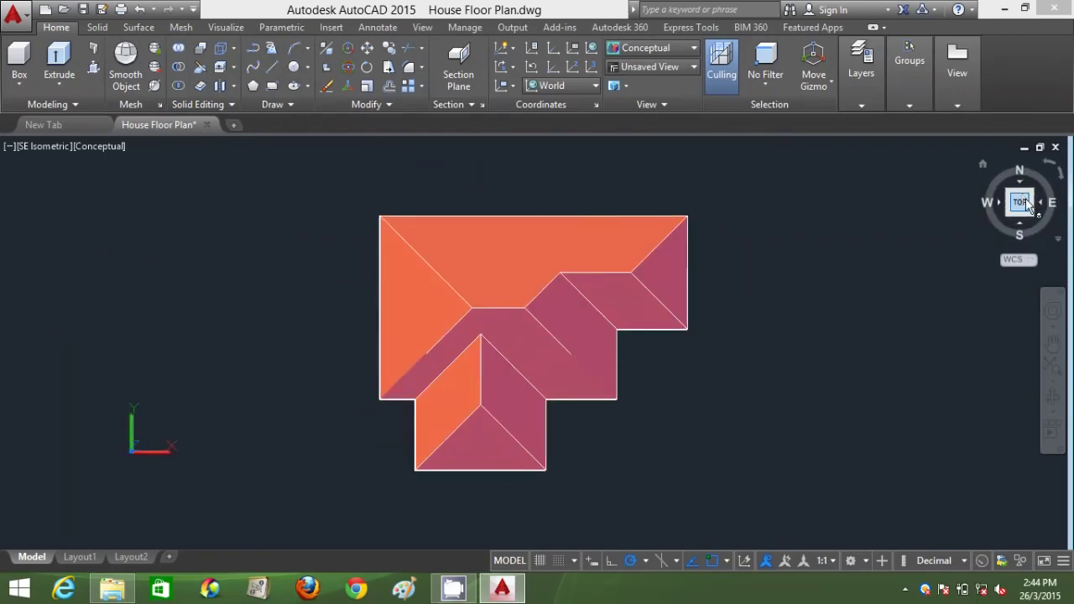
click(1036, 223)
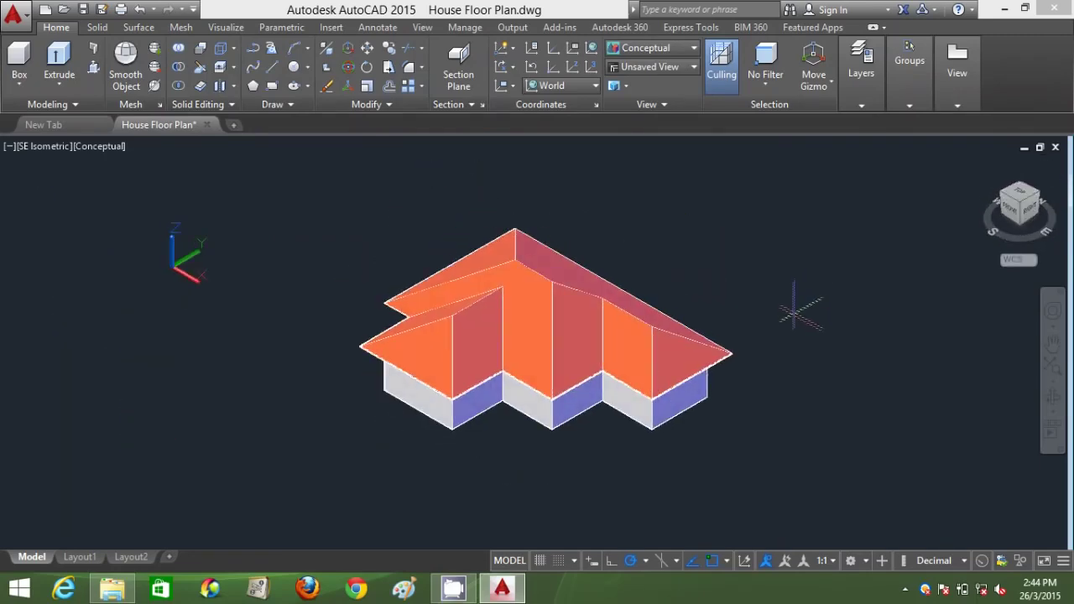
scroll(801, 304, up, 2)
middle_drag(802, 304, 776, 270)
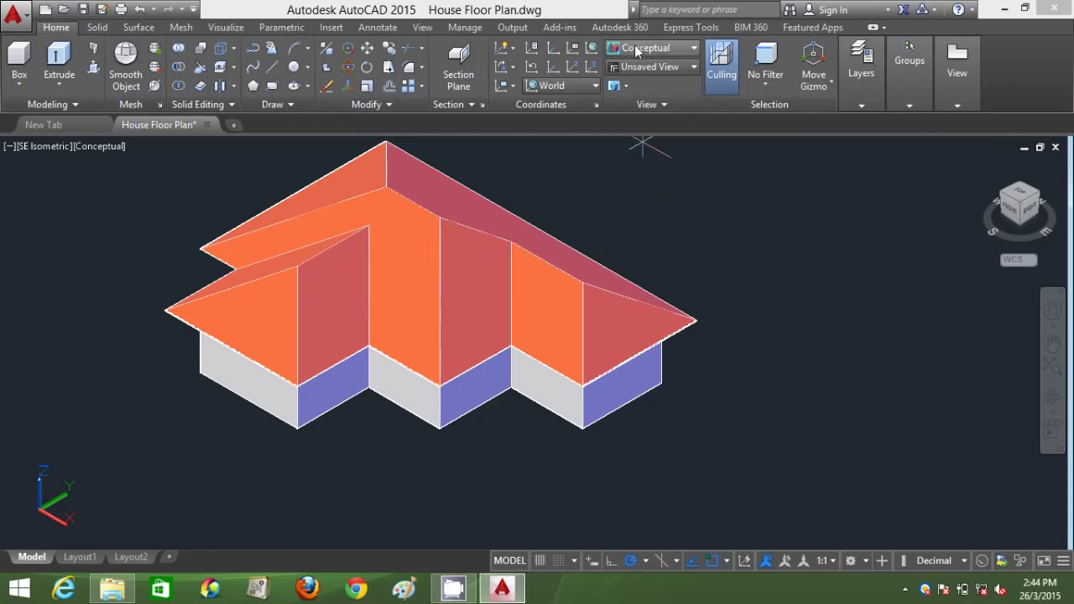
Step: In the 2D Wireframe style, draw a vertical line up from the middle of the leftmost front wall's bottom edge
click(634, 48)
click(638, 84)
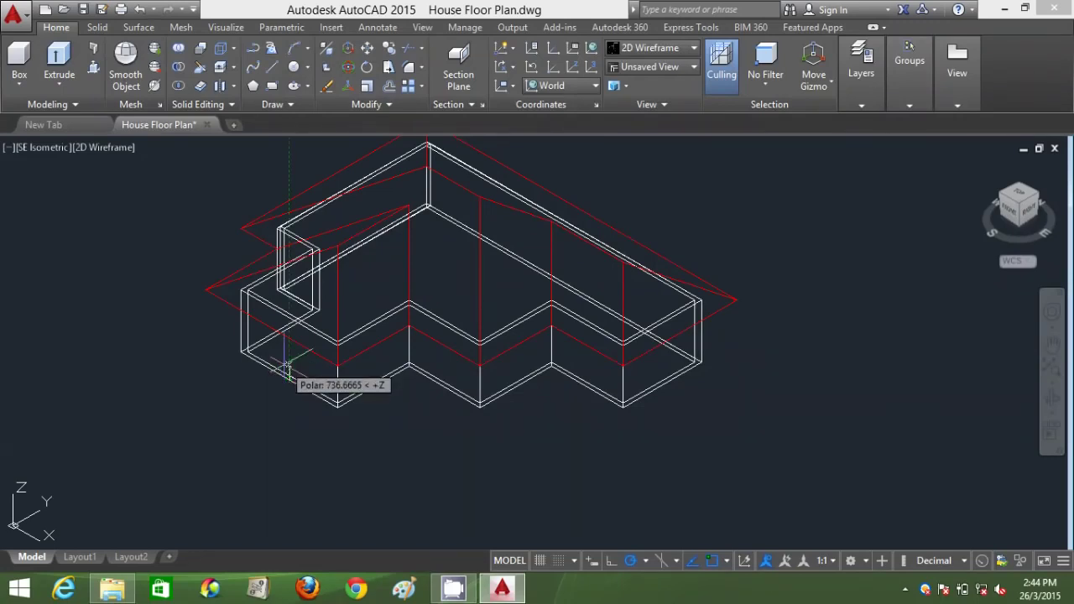
key(Return)
key(Escape)
Step: Draw a vertical line 2100 tall from the middle of the second front wall segment's bottom edge
shift+middle_drag(407, 449, 417, 422)
scroll(417, 422, up, 2)
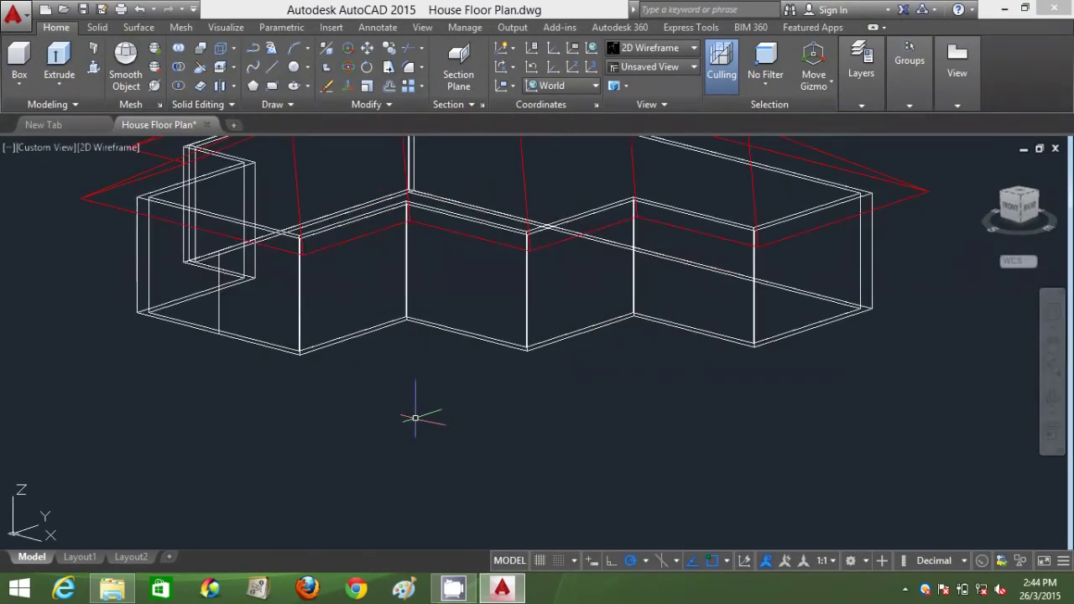
scroll(411, 418, down, 2)
scroll(408, 418, up, 2)
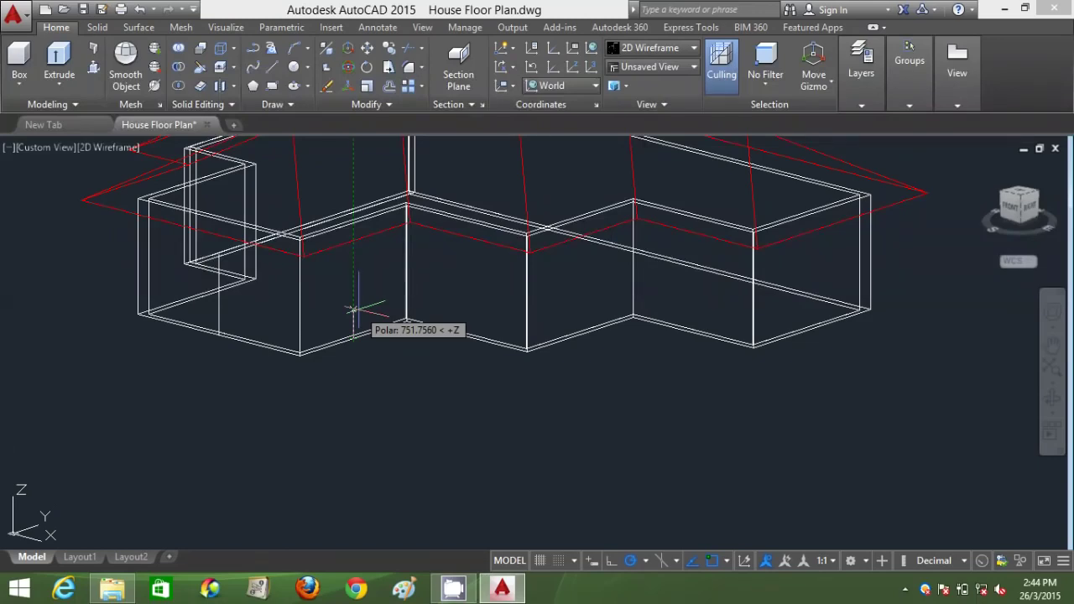
text(2100)
key(Return)
key(Return)
Step: Draw a vertical line up from the middle of the third front wall segment's bottom edge
key(Return)
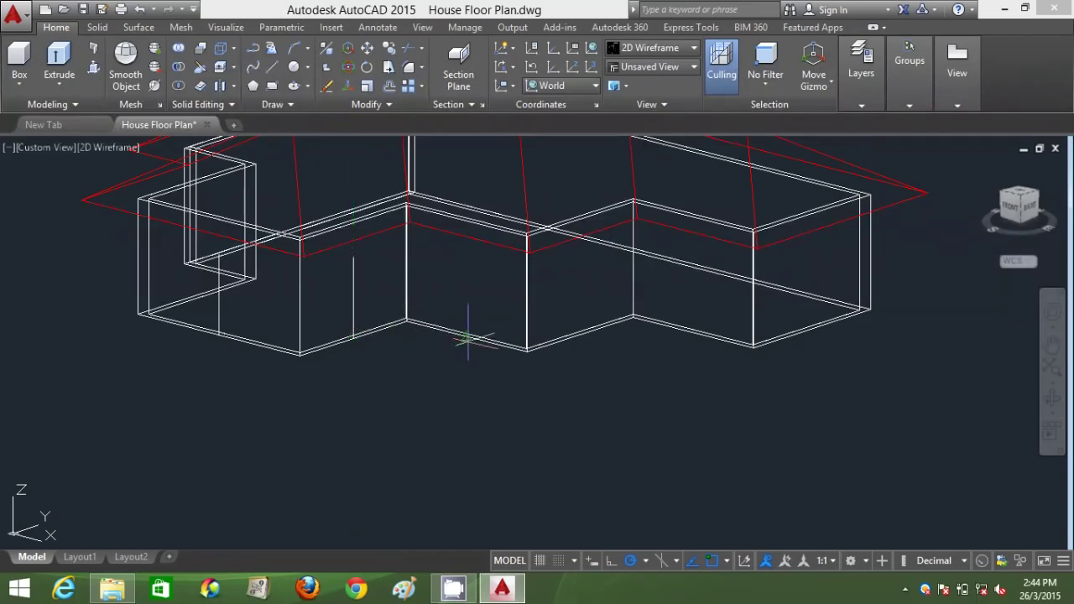
click(466, 336)
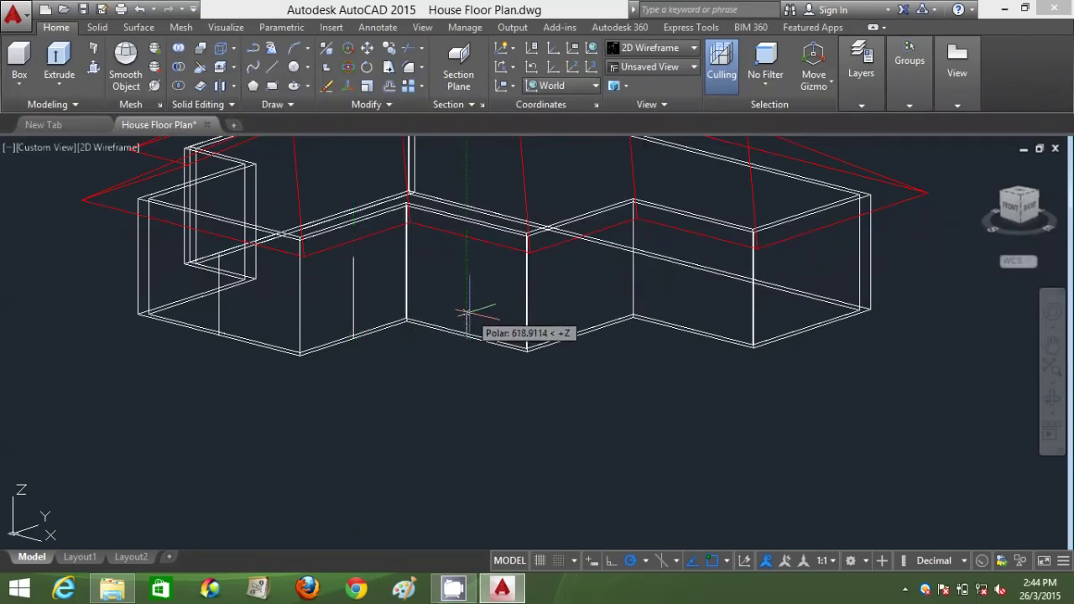
click(467, 256)
key(Escape)
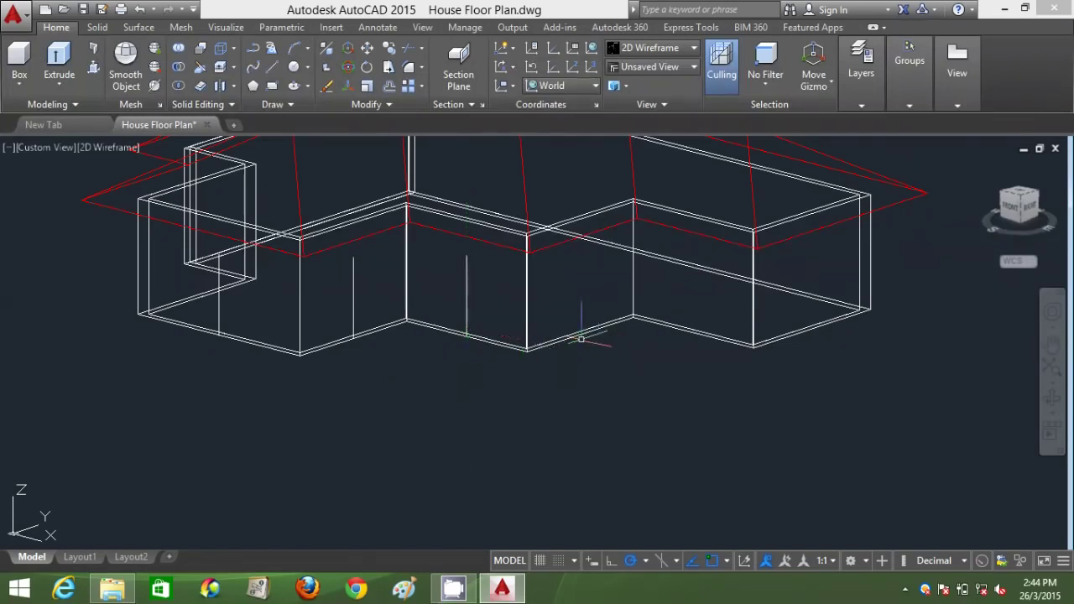
Step: Draw a vertical line 2100 tall from the middle of the fourth front wall segment's bottom edge
key(space)
click(580, 334)
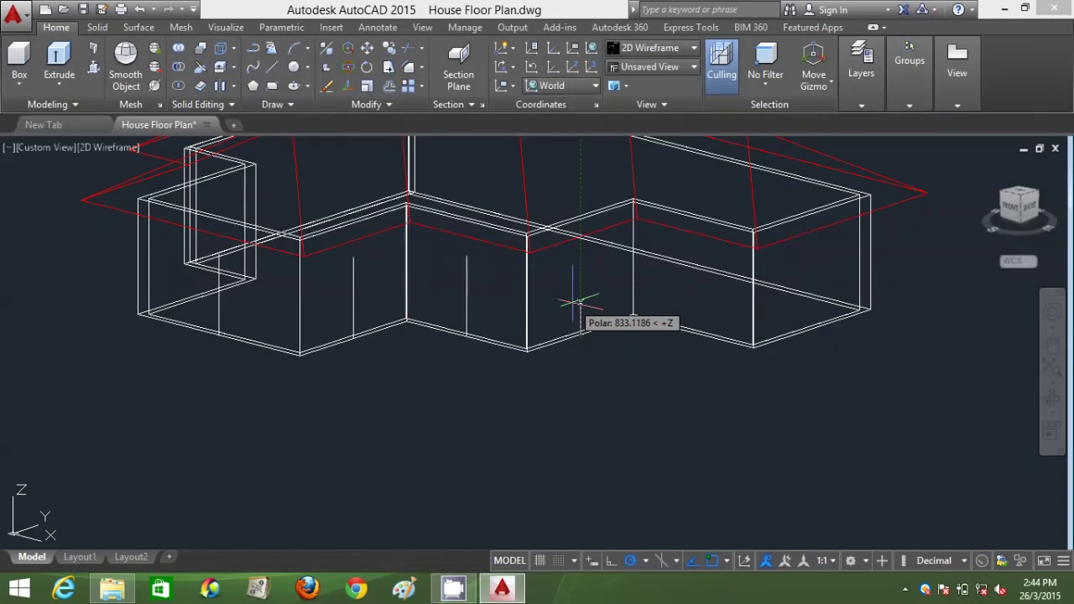
text(2100)
key(Return)
key(Escape)
Step: Switch the visual style back to Conceptual with the whole house in view
scroll(588, 424, down, 1)
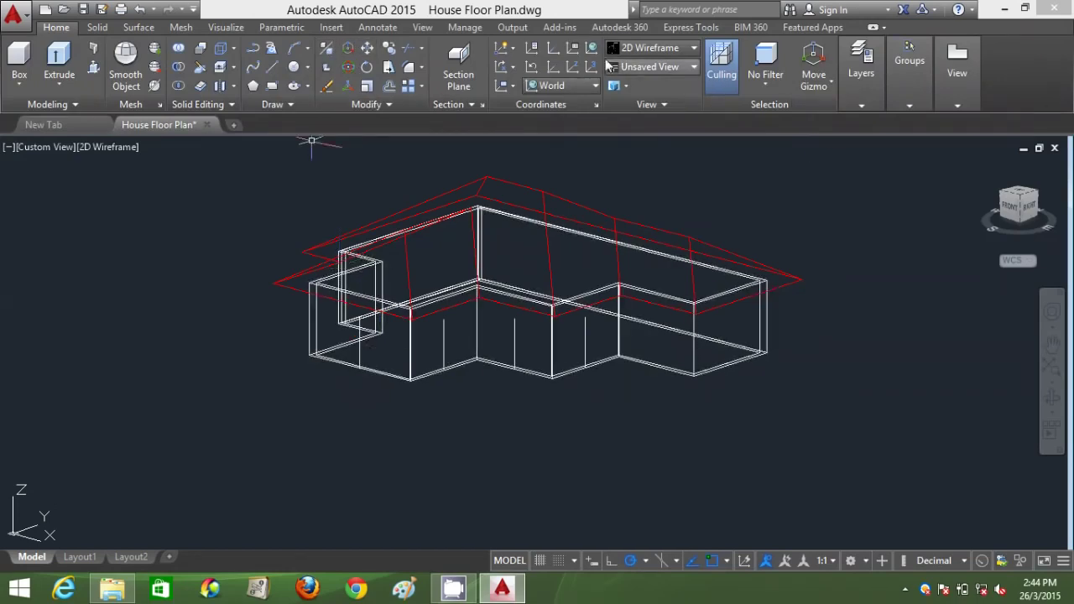
click(646, 47)
click(693, 90)
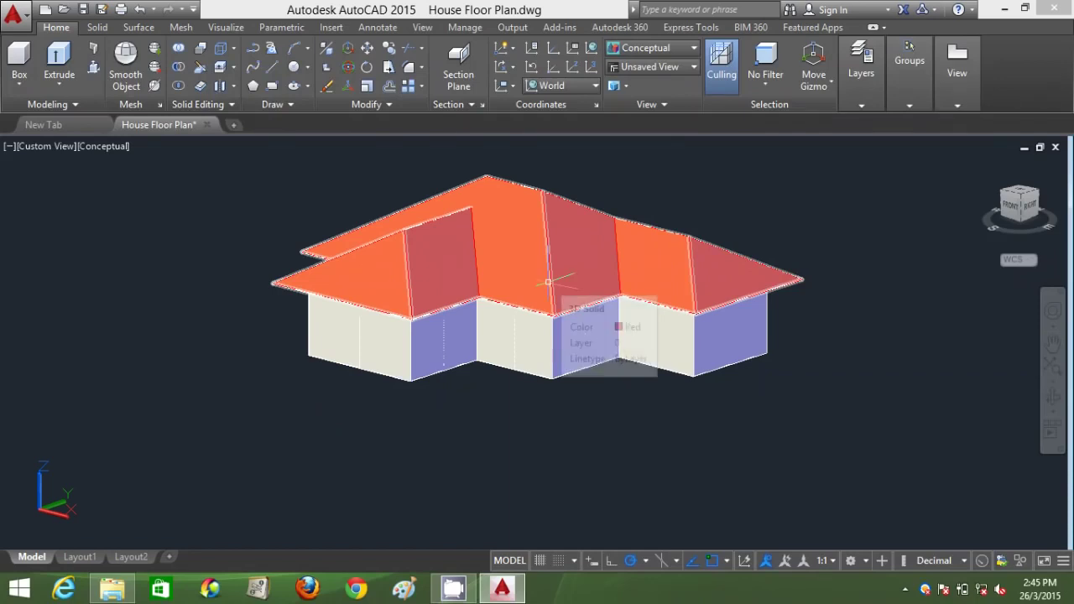
text(bo)
key(Return)
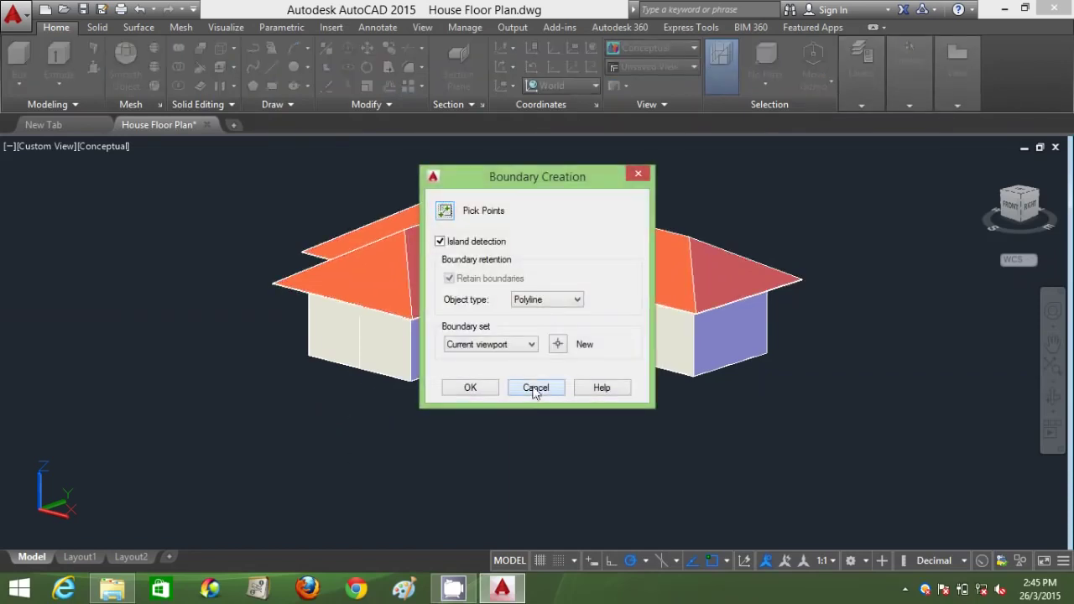
click(535, 388)
Step: Draw a solid box about 2825 long, 3371 wide and 2286 high in front of the house
text(box)
key(Return)
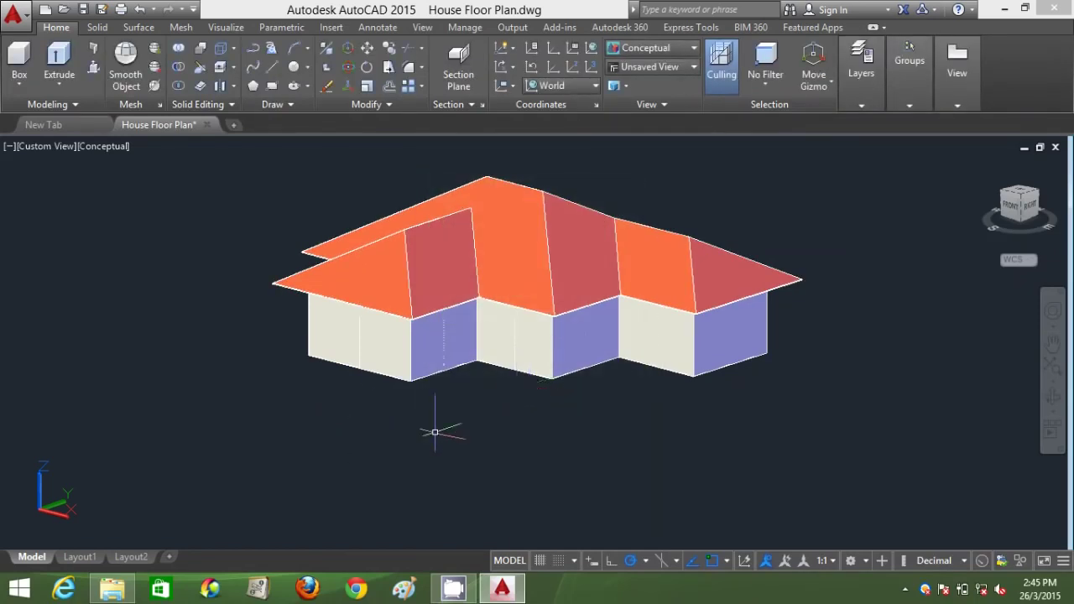
click(357, 460)
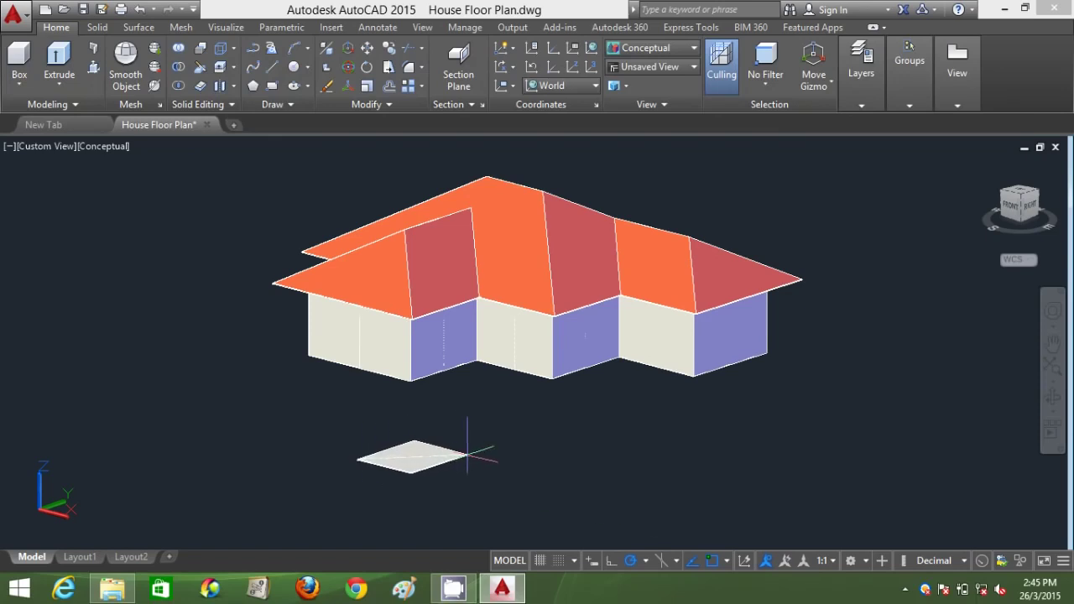
click(468, 455)
Step: Set the new box's length to 1500, width to 2000 and height to 1500
click(460, 436)
right_click(563, 431)
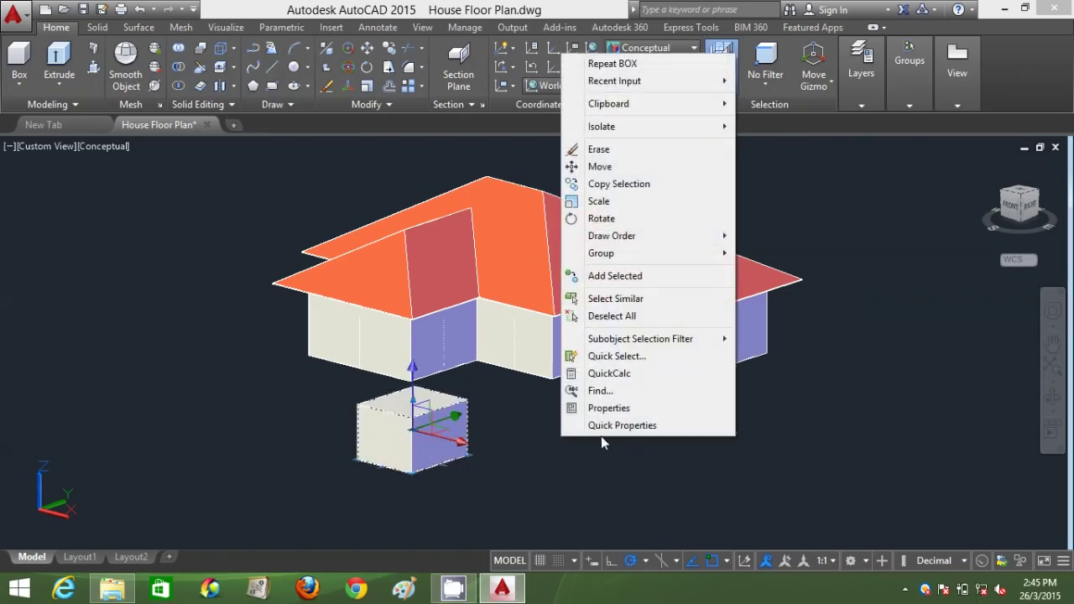
click(582, 408)
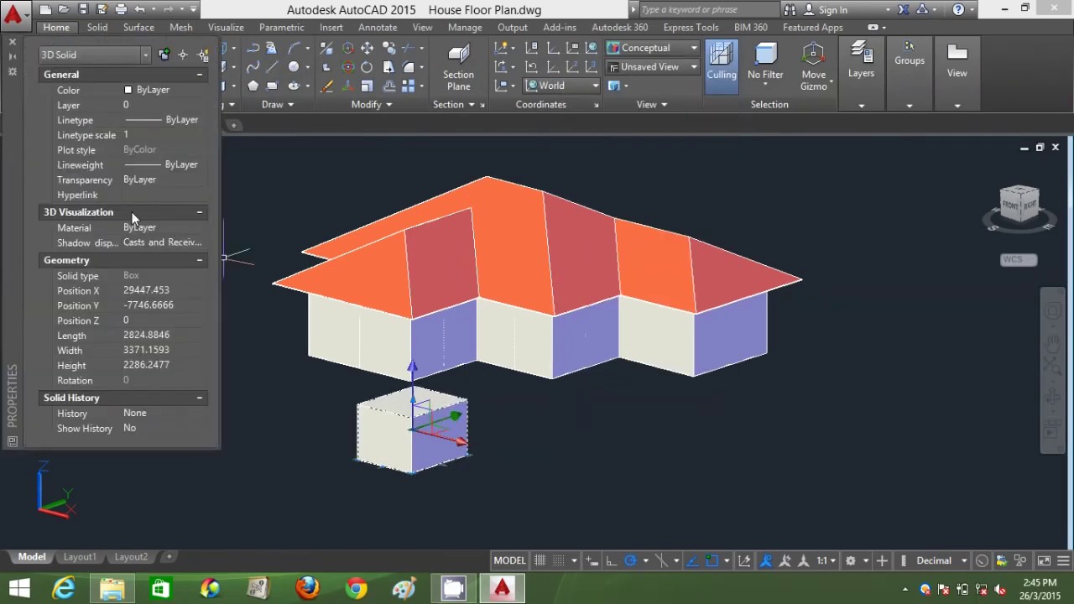
click(166, 338)
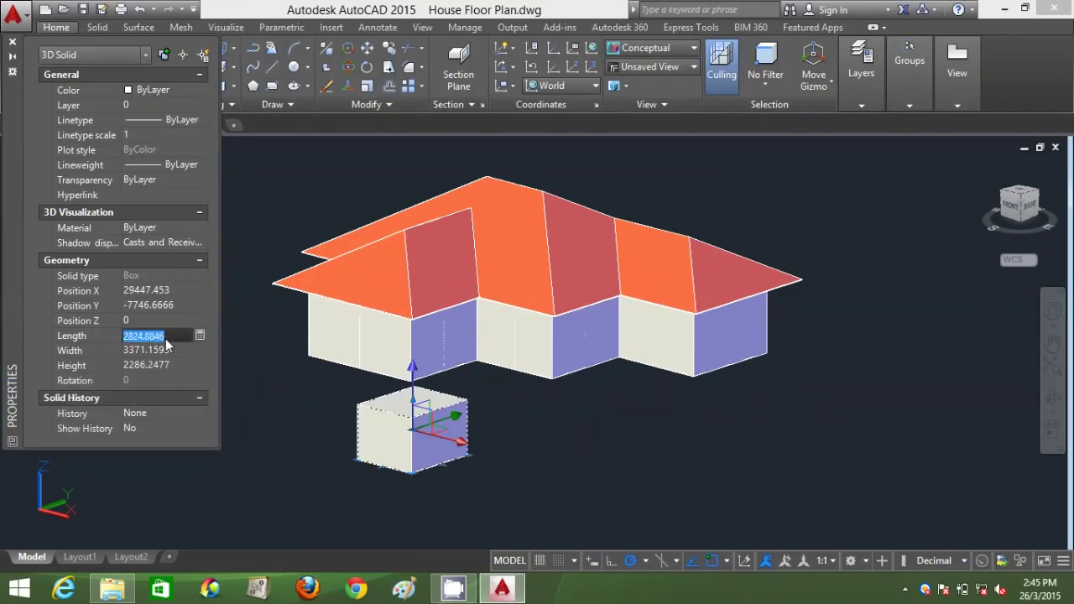
text(1500)
click(178, 347)
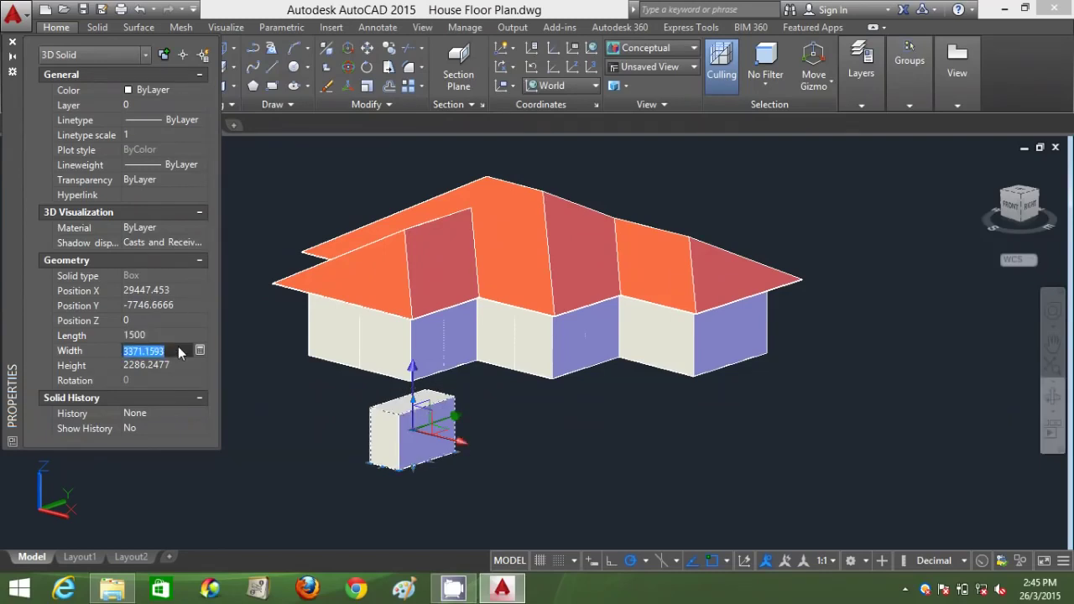
text(2000)
click(171, 366)
text(150)
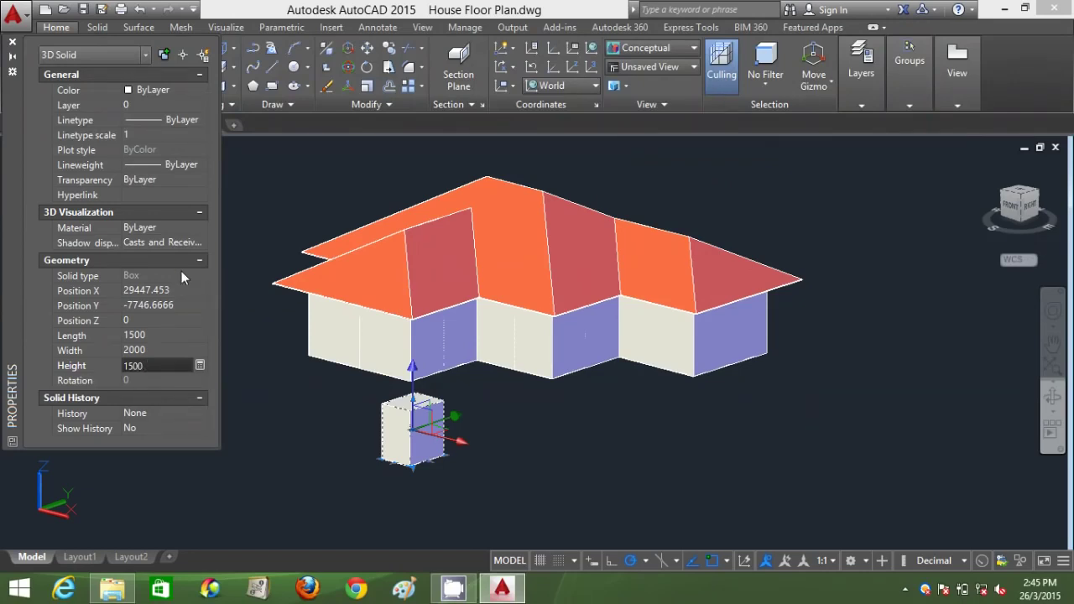
text(0)
click(173, 333)
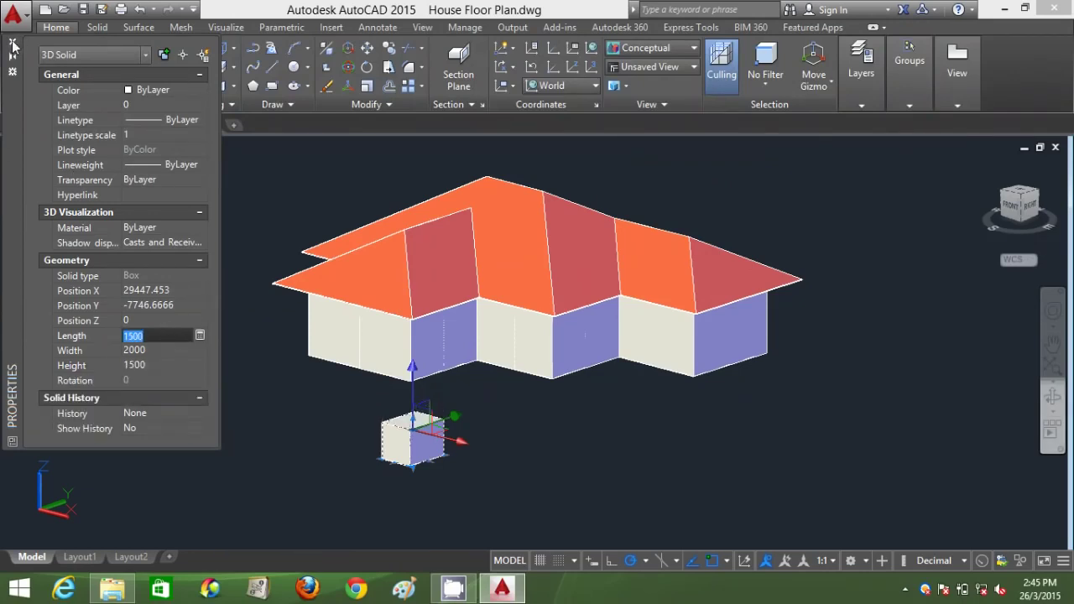
click(12, 44)
key(Escape)
Step: Draw a short spacing line along X from the box's bottom back corner and copy the box to the line's far end
scroll(446, 465, up, 2)
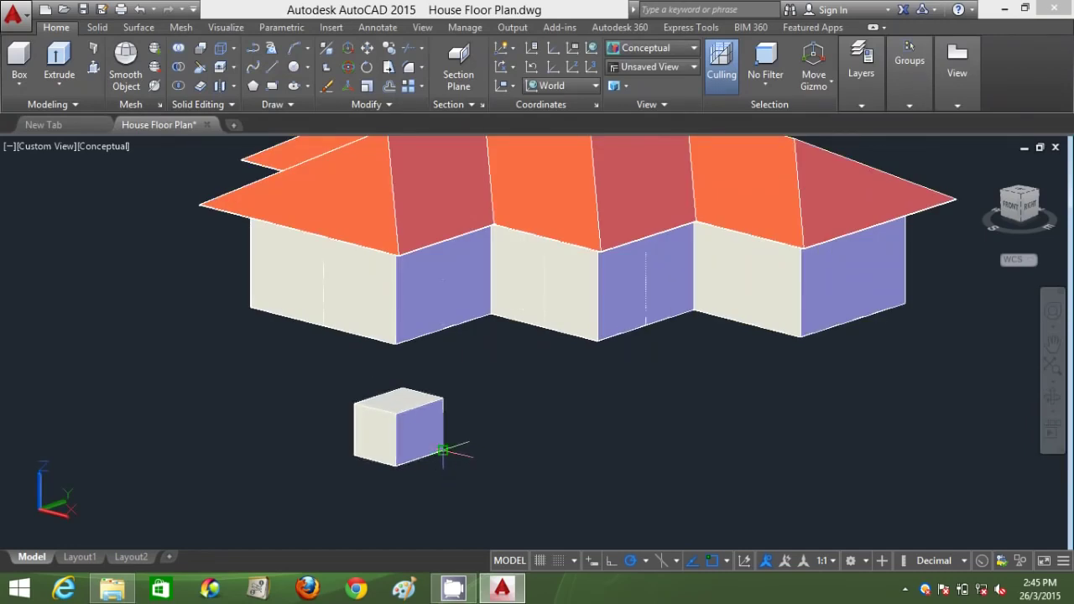
click(443, 451)
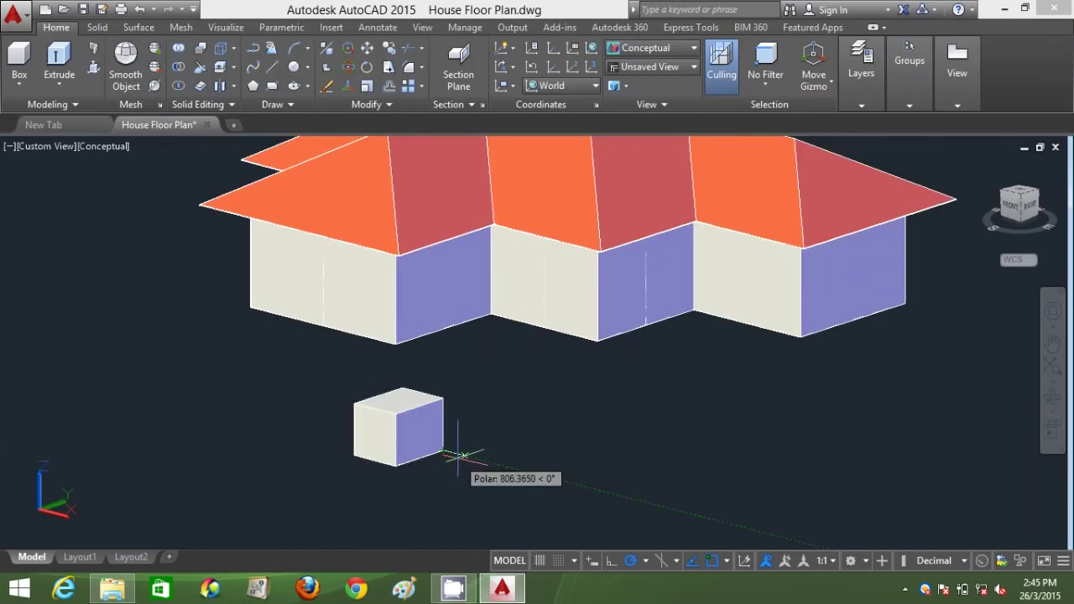
click(649, 47)
click(635, 134)
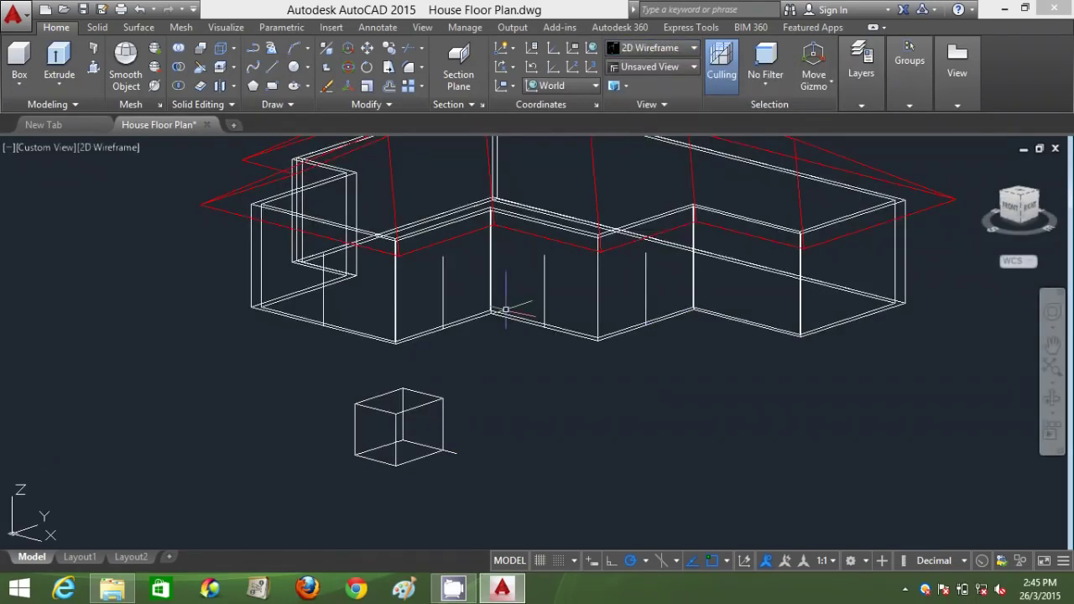
click(402, 439)
click(456, 454)
key(Escape)
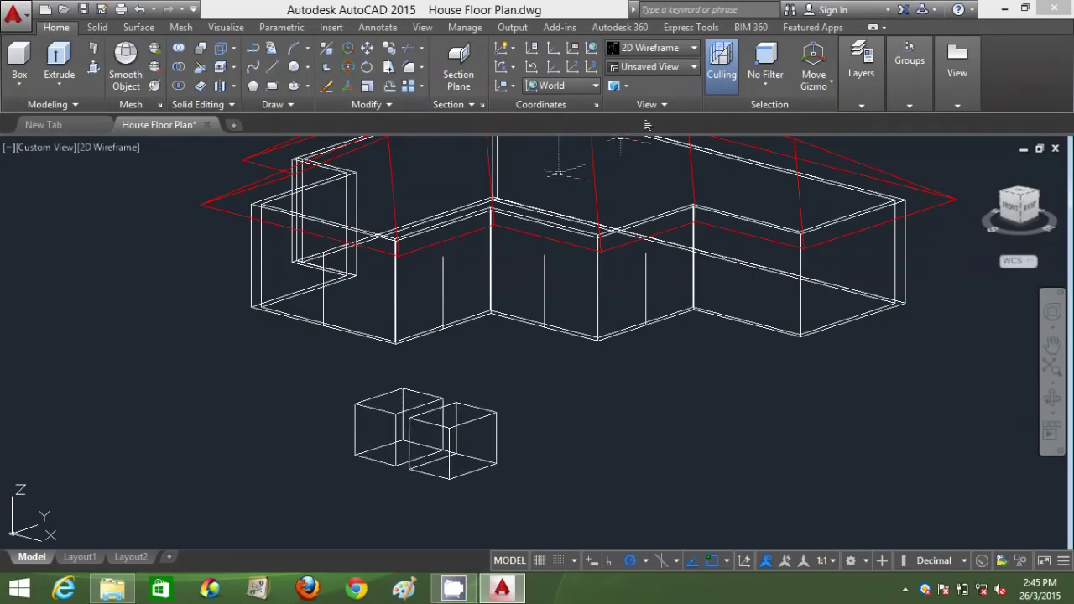
click(654, 48)
click(707, 79)
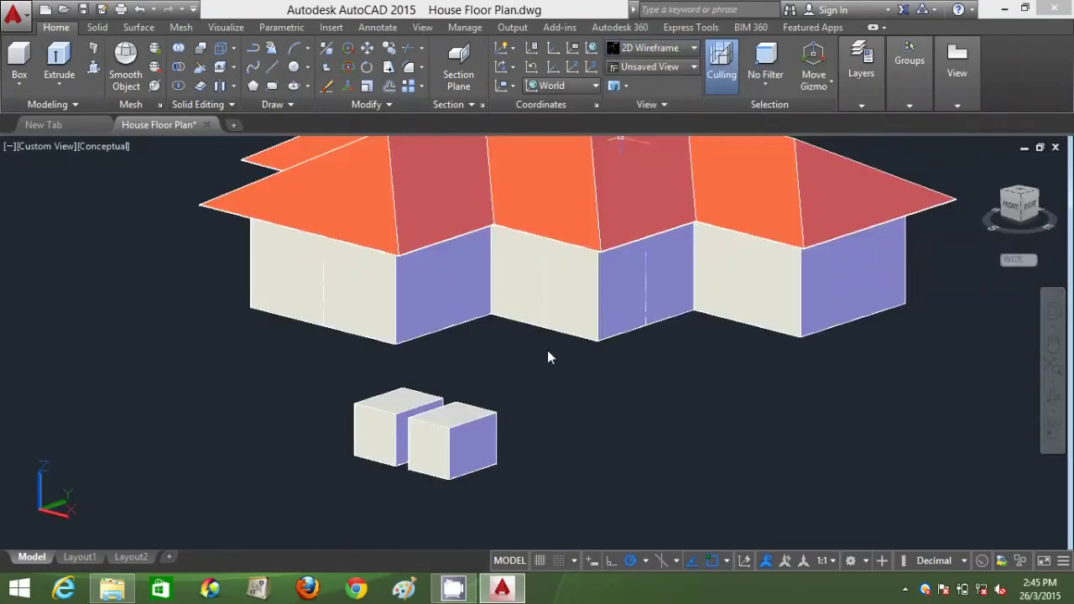
click(667, 47)
click(629, 113)
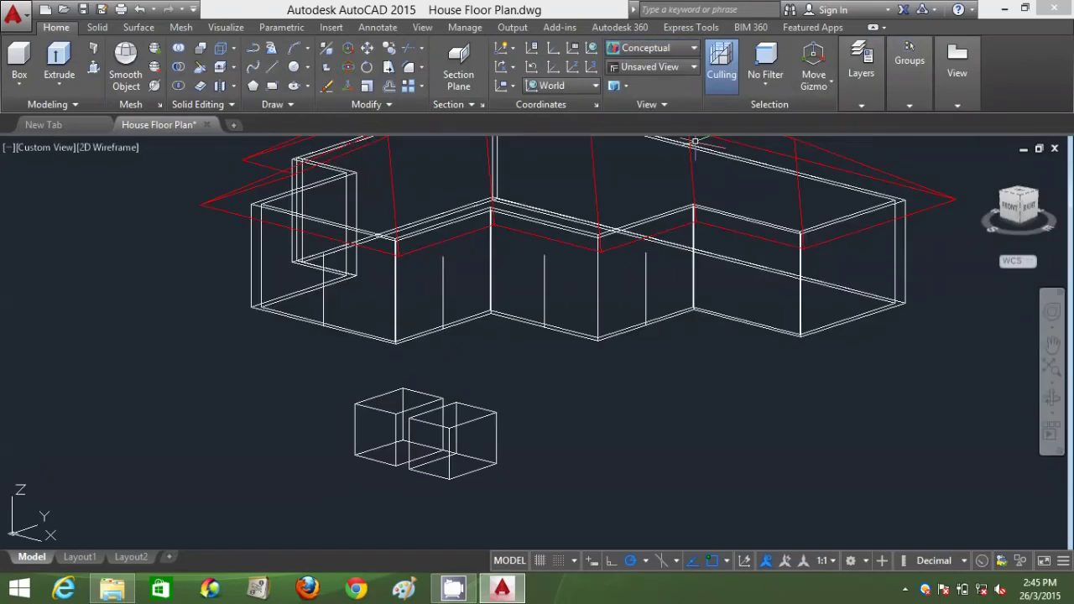
click(418, 413)
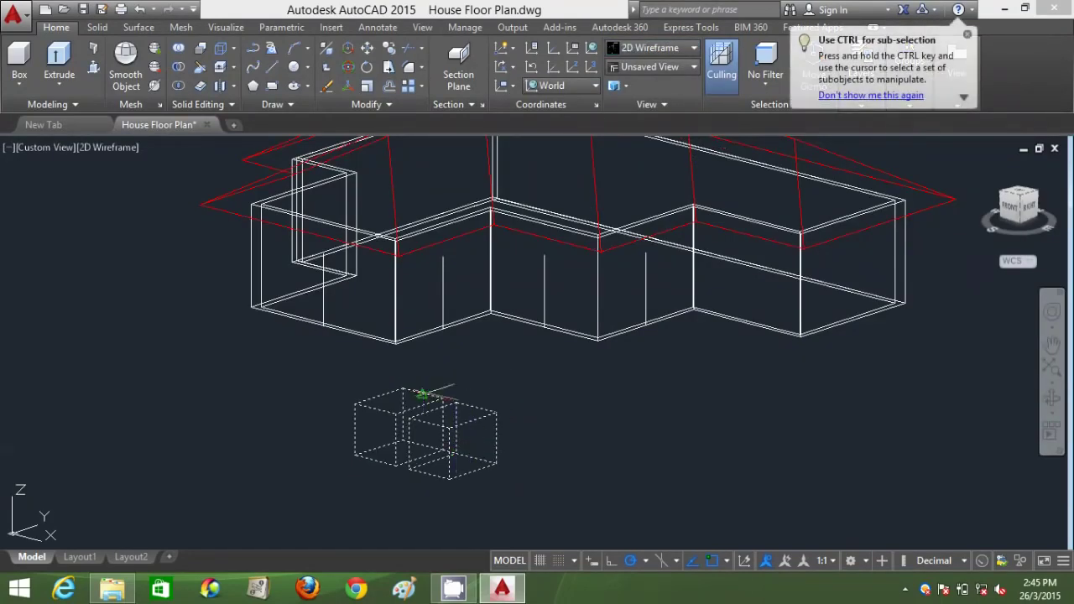
key(Escape)
Step: Move both boxes by the point midway between them to just behind the first front wall's guide line top, passing through the wall
scroll(465, 382, up, 2)
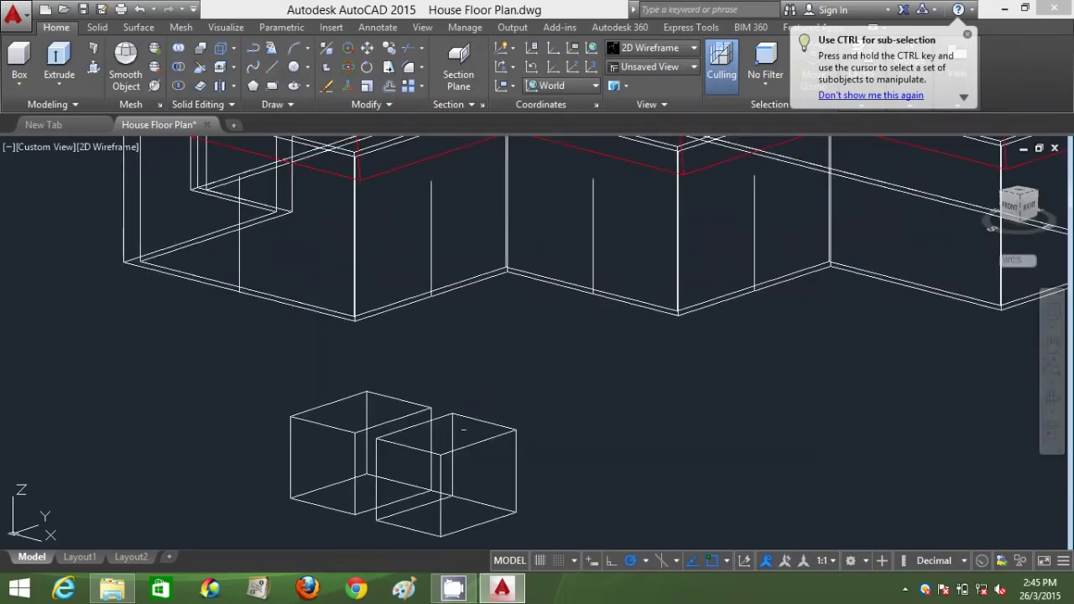
click(547, 533)
click(288, 382)
key(Return)
click(439, 411)
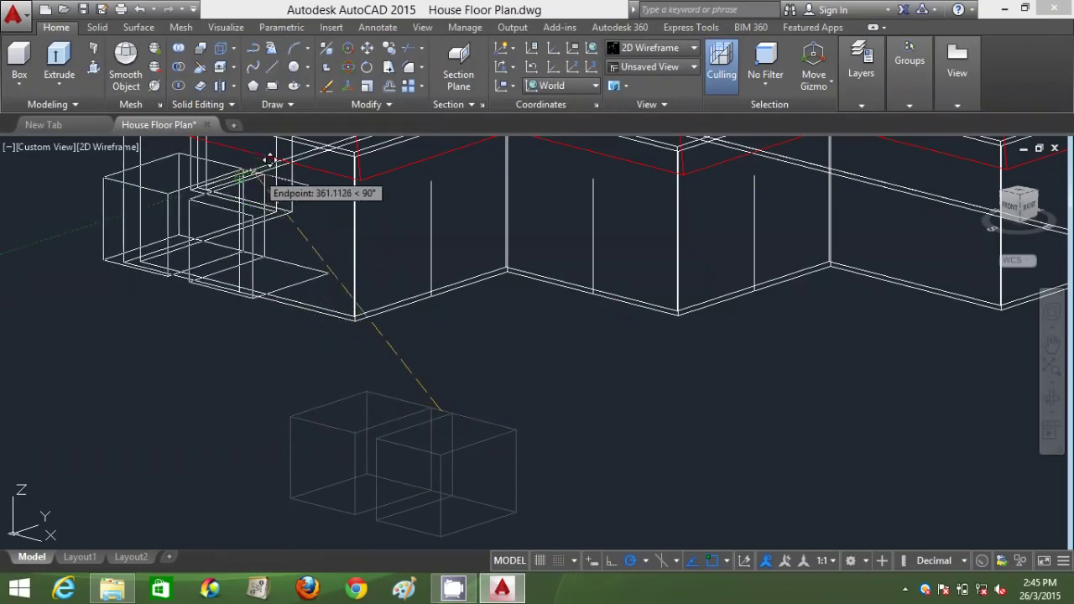
click(263, 161)
scroll(359, 248, down, 2)
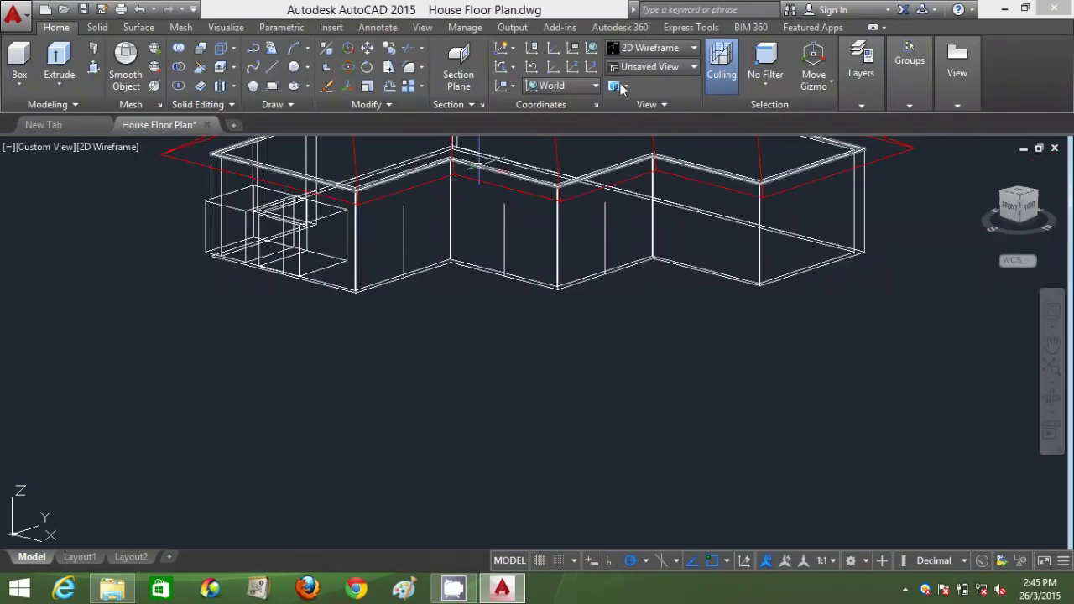
Step: Switch the visual style to Conceptual and subtract both boxes from the walls to cut two window openings
click(651, 47)
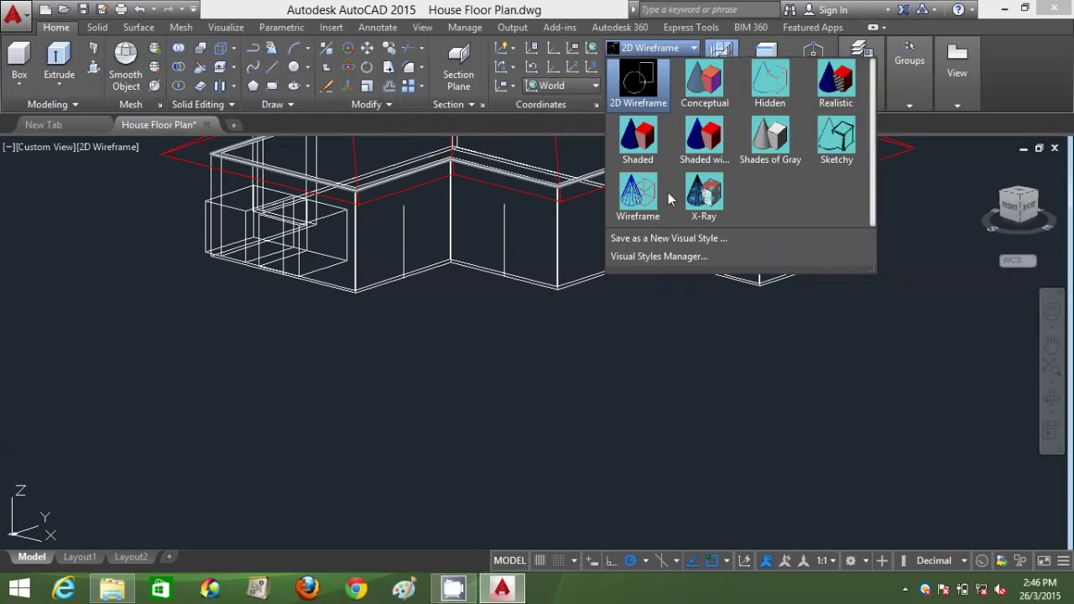
click(704, 80)
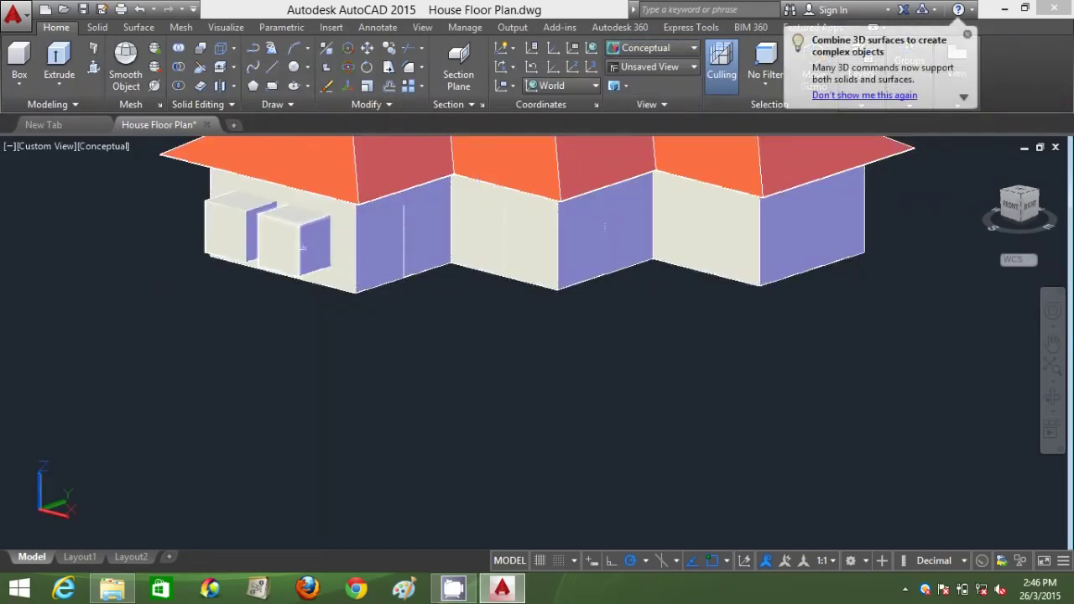
click(234, 222)
key(Return)
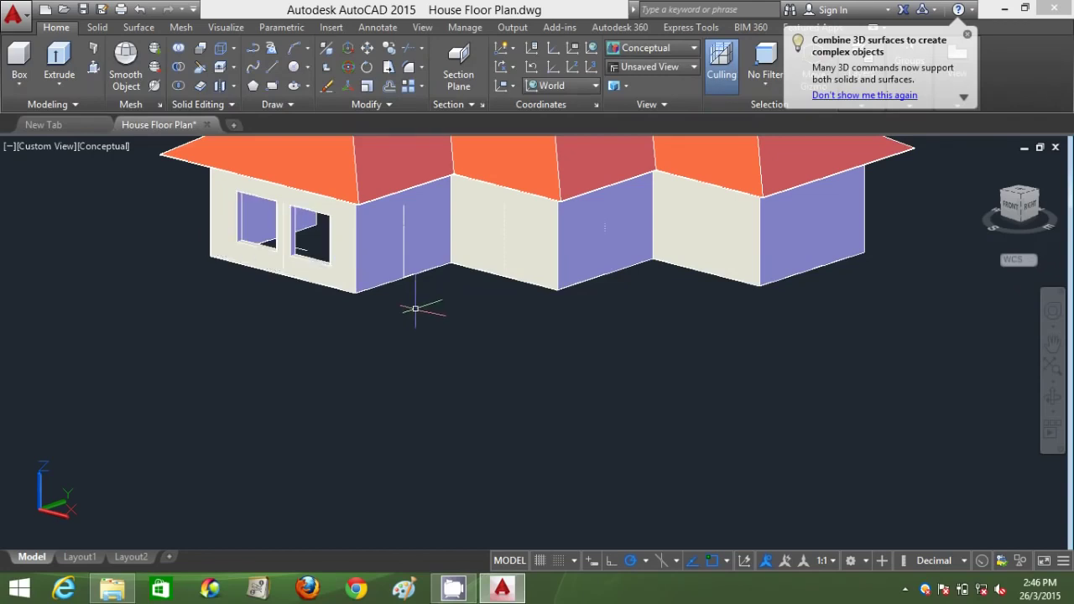
Step: Draw another box about 2428 long, 2082 wide and 1877 high in front of the second front wall segment
scroll(413, 302, up, 2)
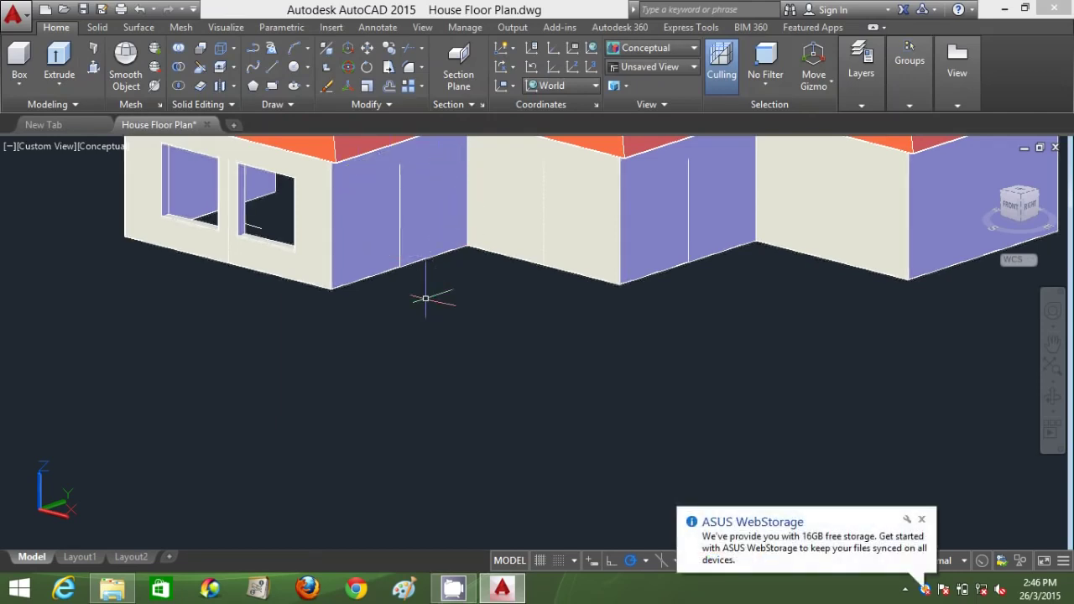
key(Return)
click(383, 387)
click(548, 389)
click(536, 299)
Step: Set the second box's length to 2000 and width to 3000, and reduce its height slightly
click(527, 347)
right_click(609, 344)
click(655, 543)
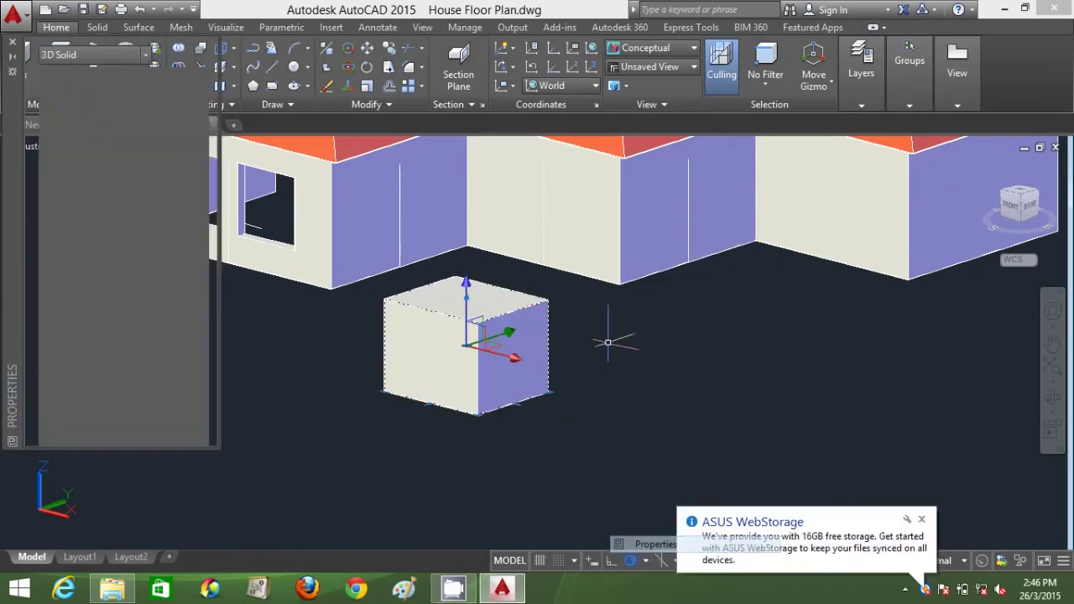
click(165, 336)
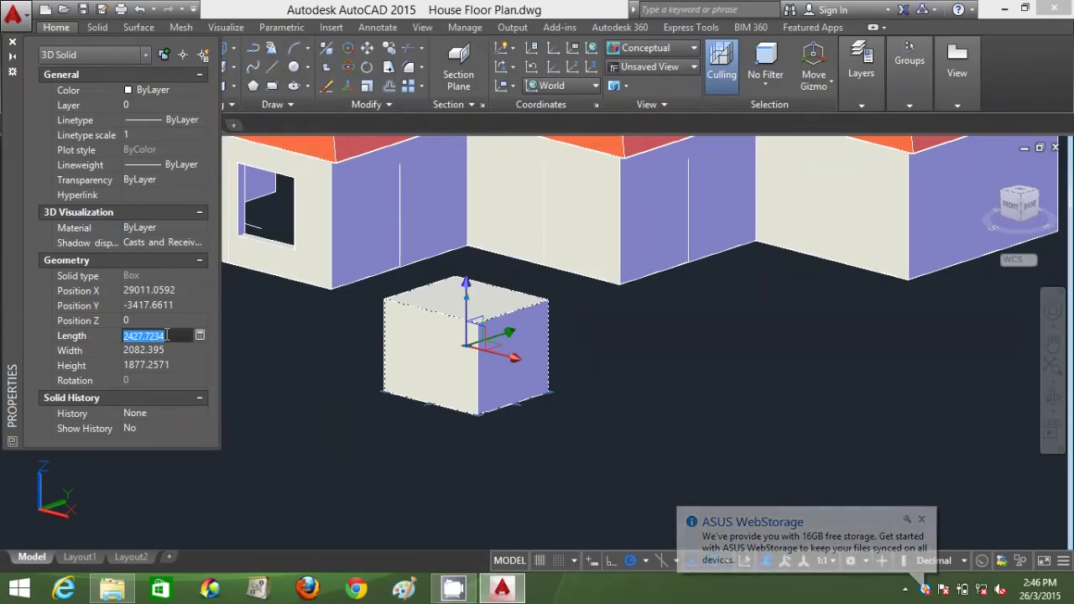
text(2000)
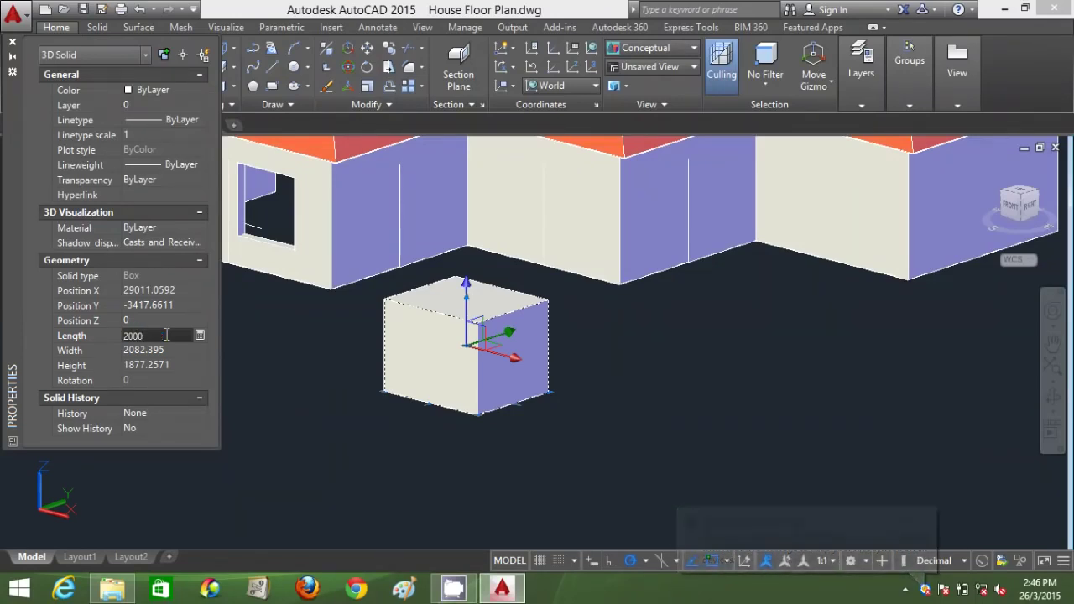
key(Tab)
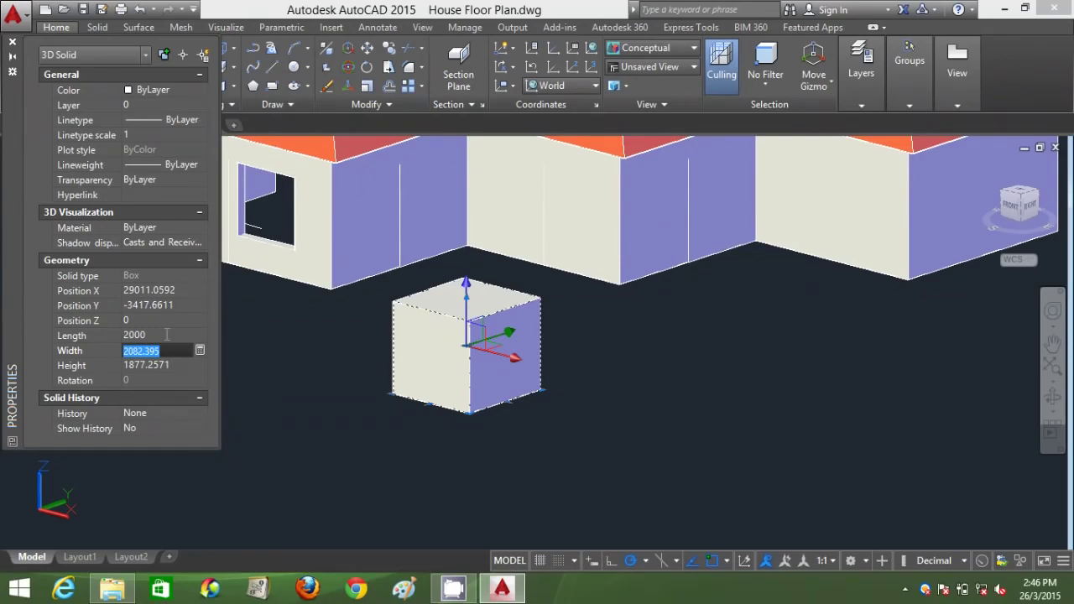
text(3000)
key(Tab)
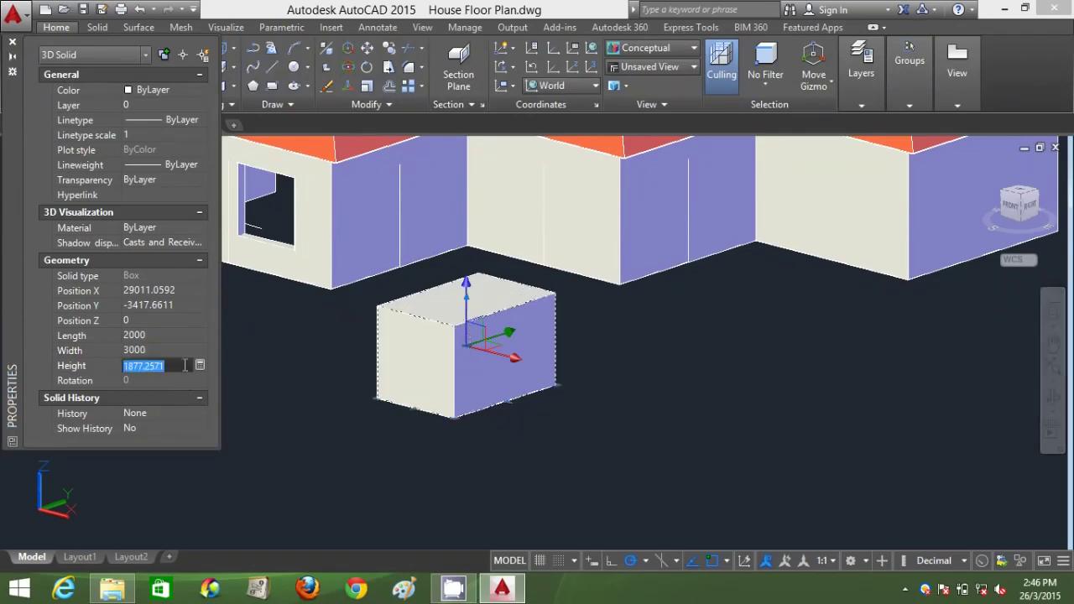
text(1)
key(Return)
click(12, 41)
key(Escape)
Step: In 2D Wireframe, move the box by its inner top edge's midpoint to just behind the second wall's guide line top, passing through the wall
click(663, 50)
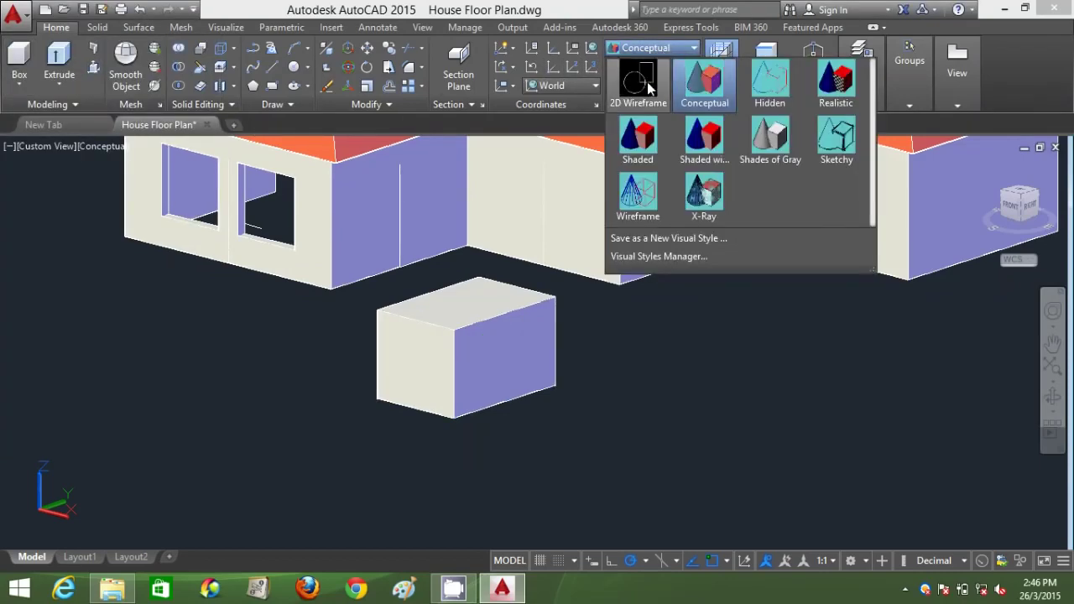
click(636, 72)
click(511, 308)
click(428, 295)
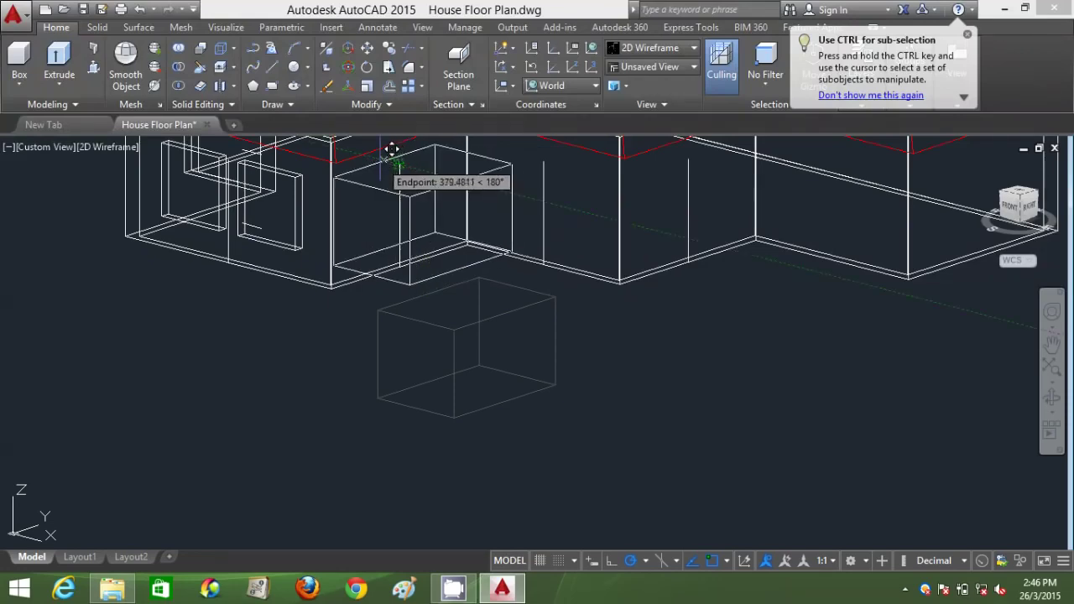
click(383, 146)
click(663, 47)
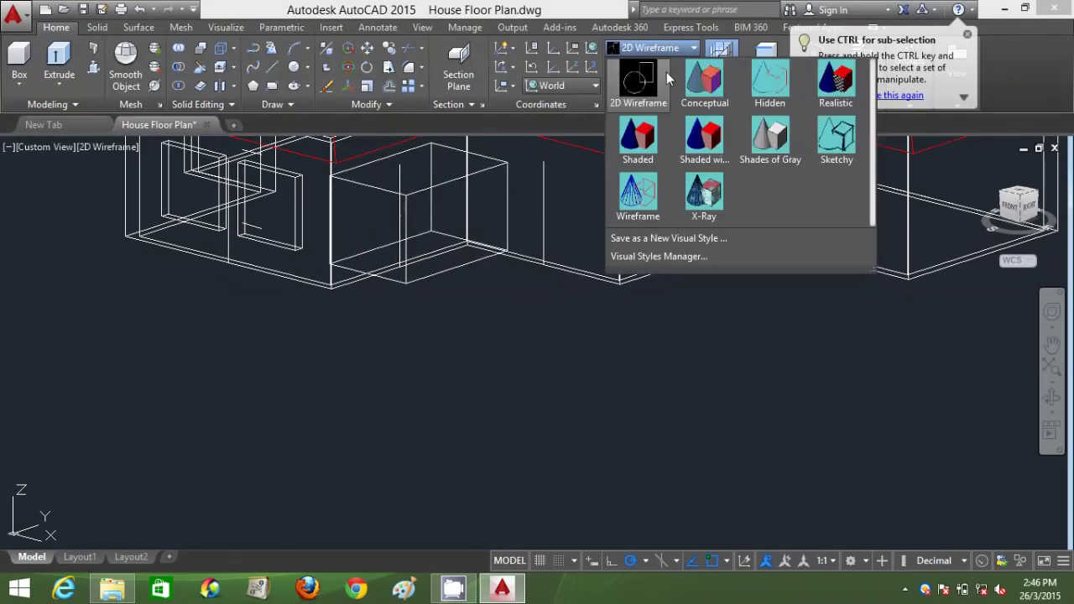
click(707, 134)
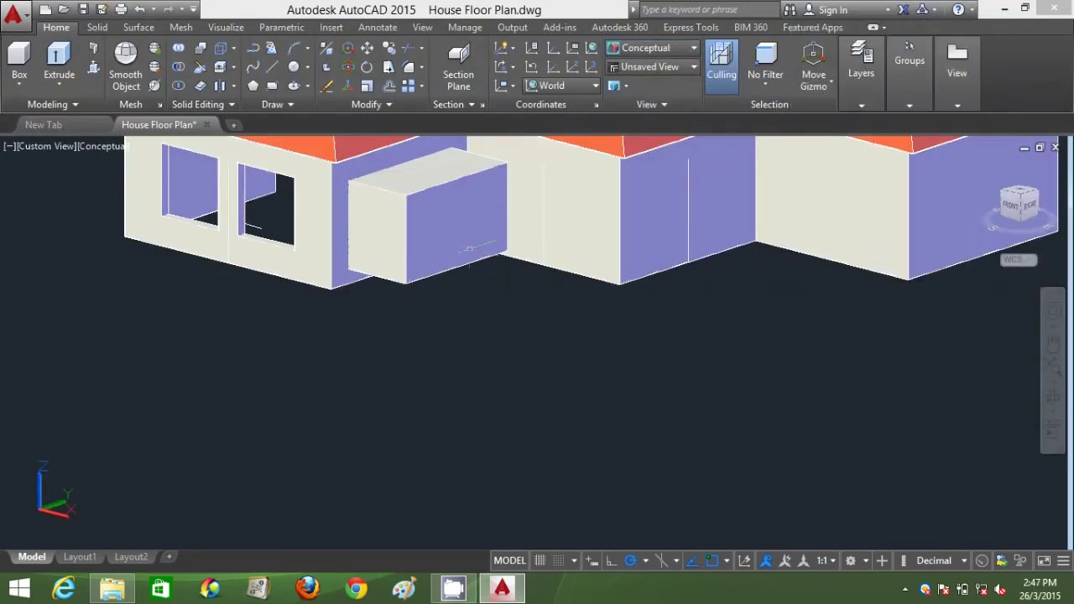
key(ctrl+z)
click(580, 221)
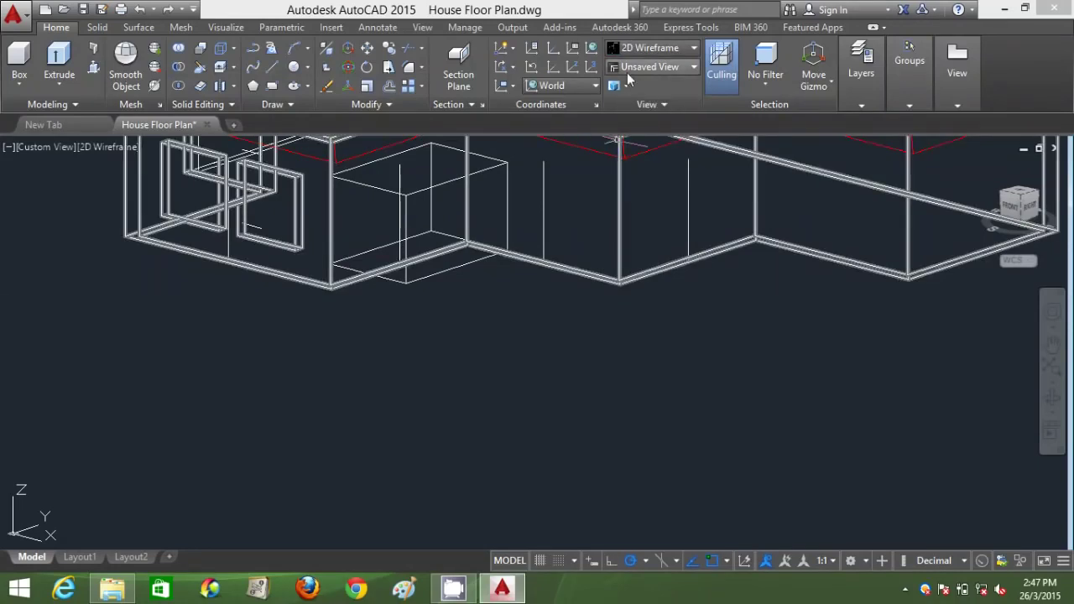
Step: Switch the visual style to Conceptual and subtract the box from the walls to cut a wide window opening in the second segment
click(630, 49)
click(698, 84)
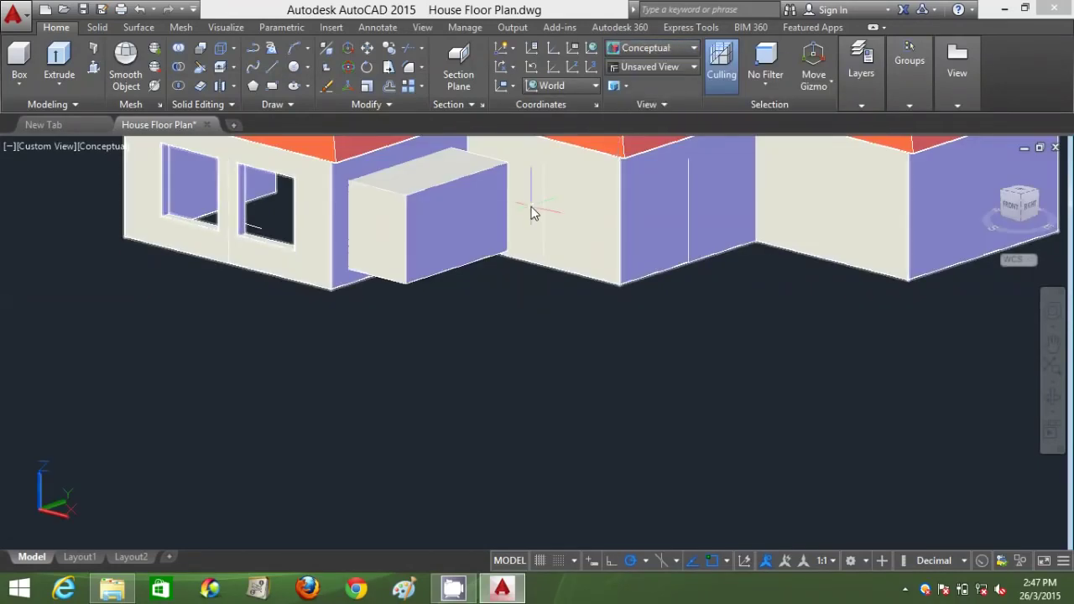
click(366, 159)
key(Return)
click(428, 220)
key(Return)
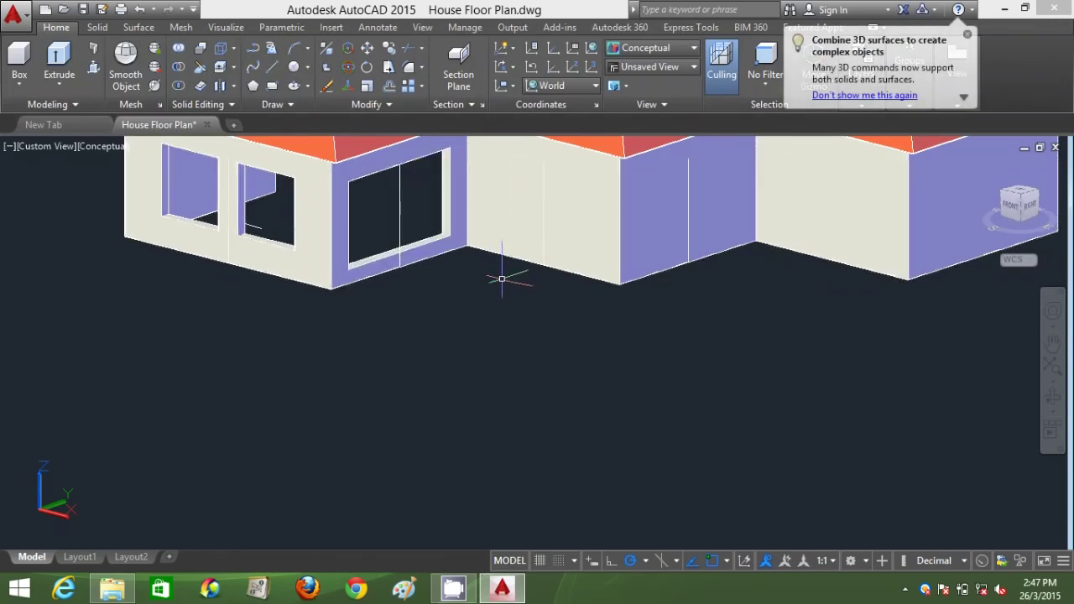
scroll(500, 278, down, 2)
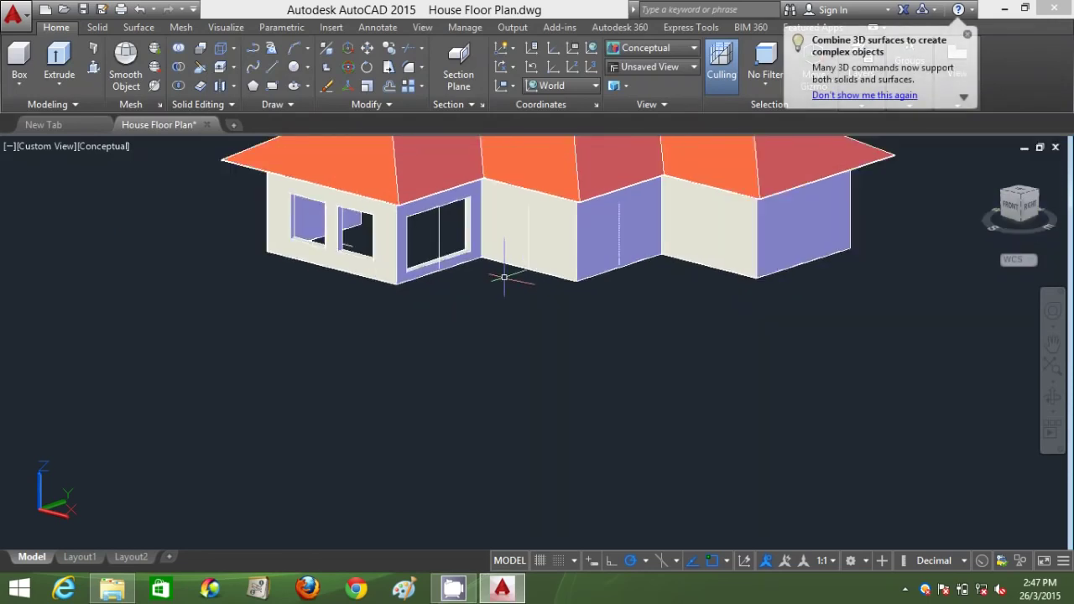
Step: Draw a box about 3280 long, 2115 wide and 2192 high in front of the corner between the third and fourth front wall segments
middle_drag(503, 280, 475, 302)
scroll(406, 270, up, 2)
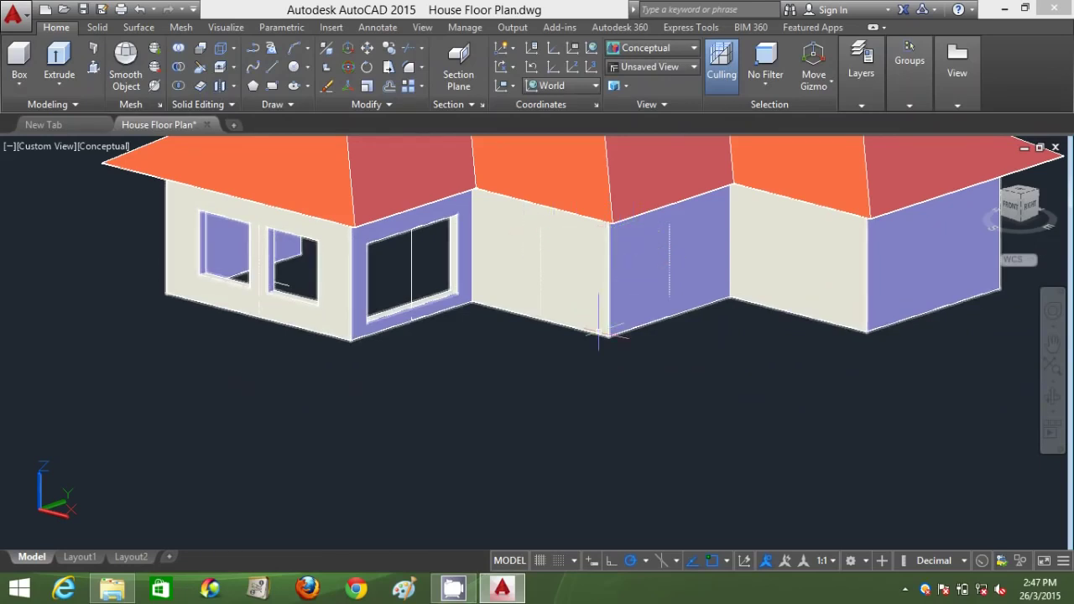
key(Return)
click(568, 404)
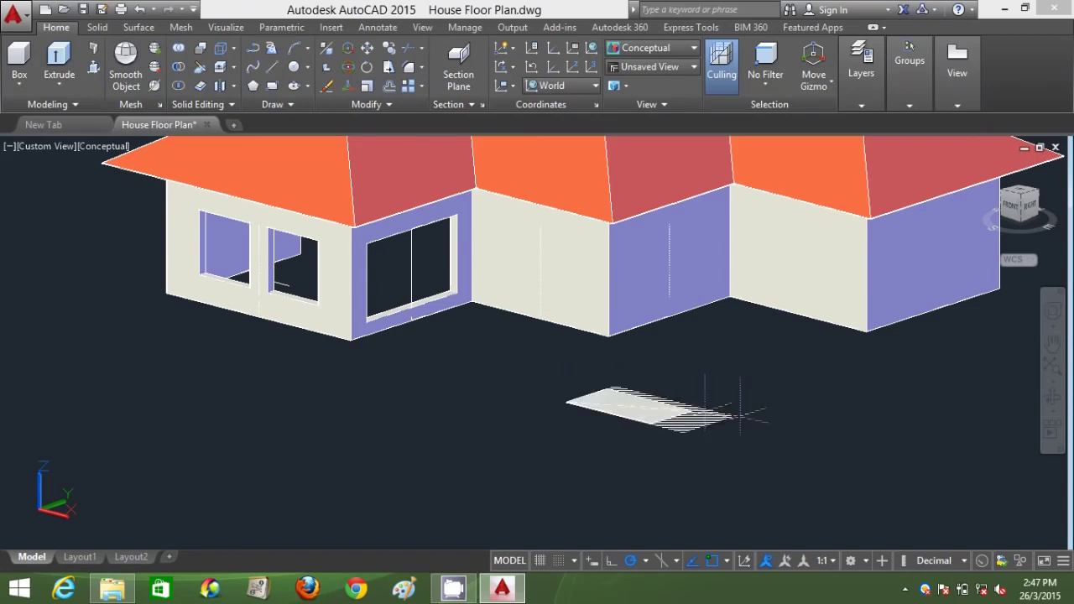
click(743, 411)
click(744, 316)
Step: Set the new box's length to 2000, width to 4000 and height to 1800
click(727, 361)
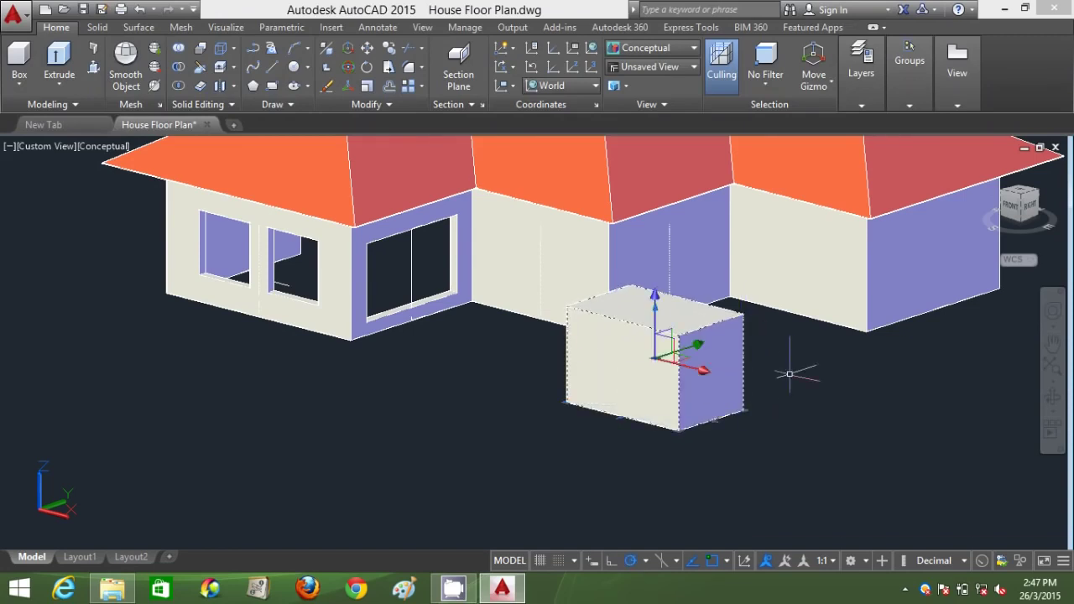
right_click(791, 374)
click(848, 547)
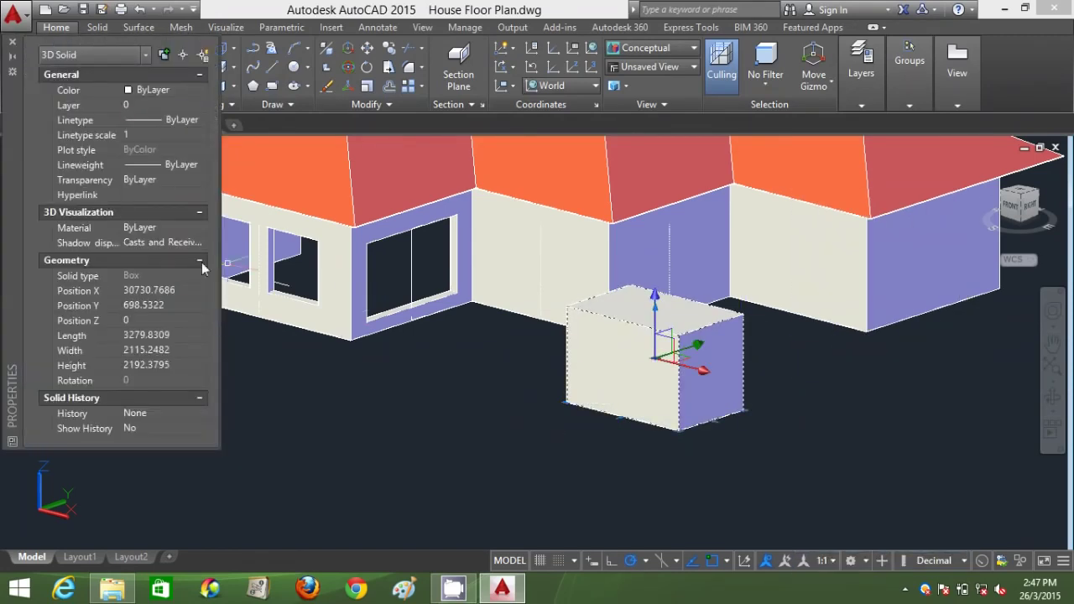
click(175, 336)
text(2000)
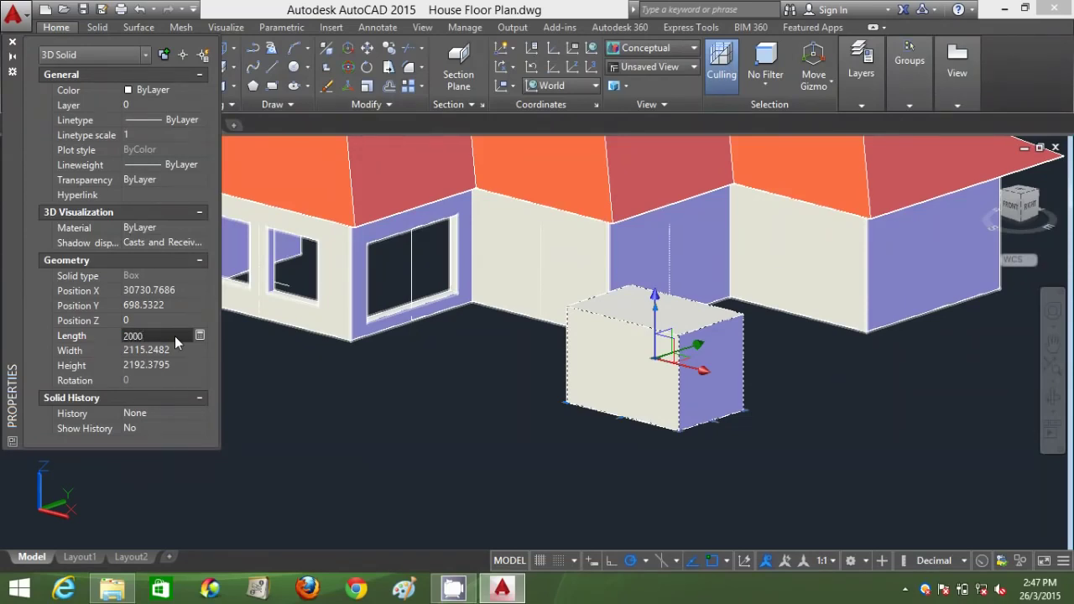
key(Tab)
text(4000)
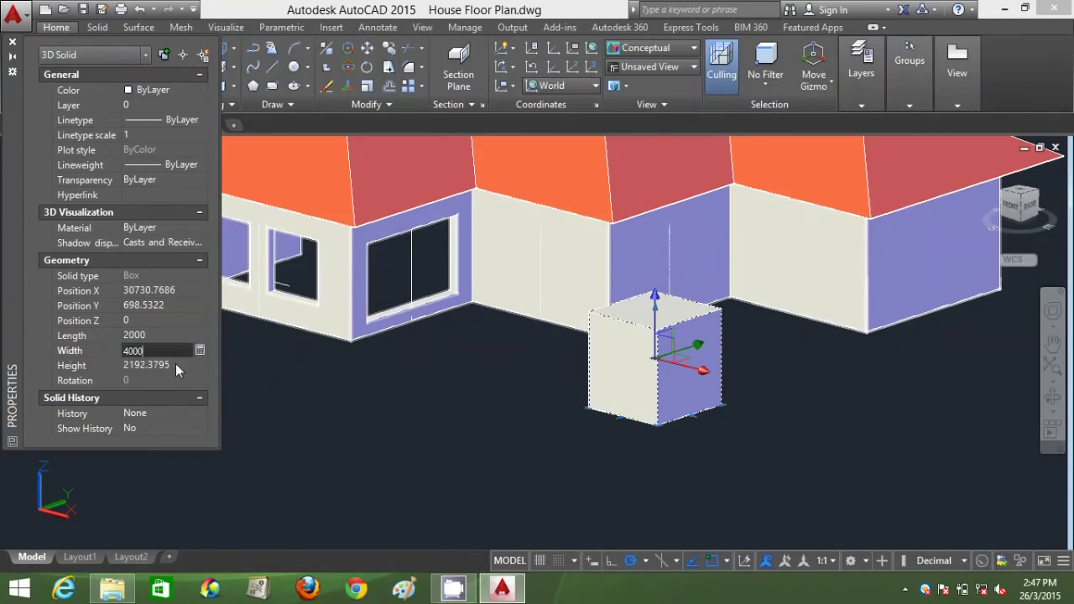
key(Tab)
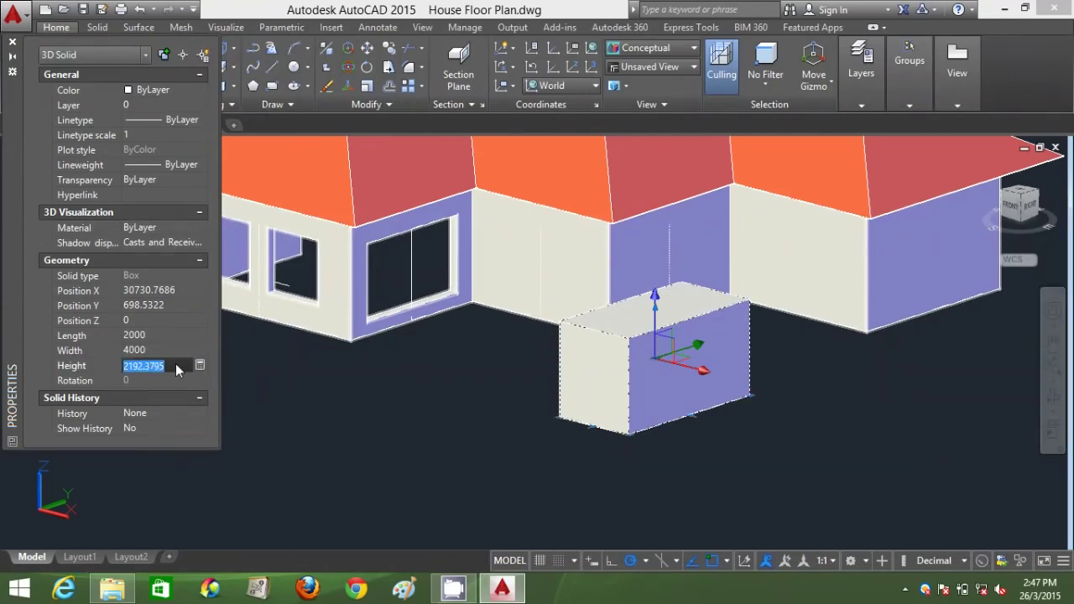
text(1800)
key(Return)
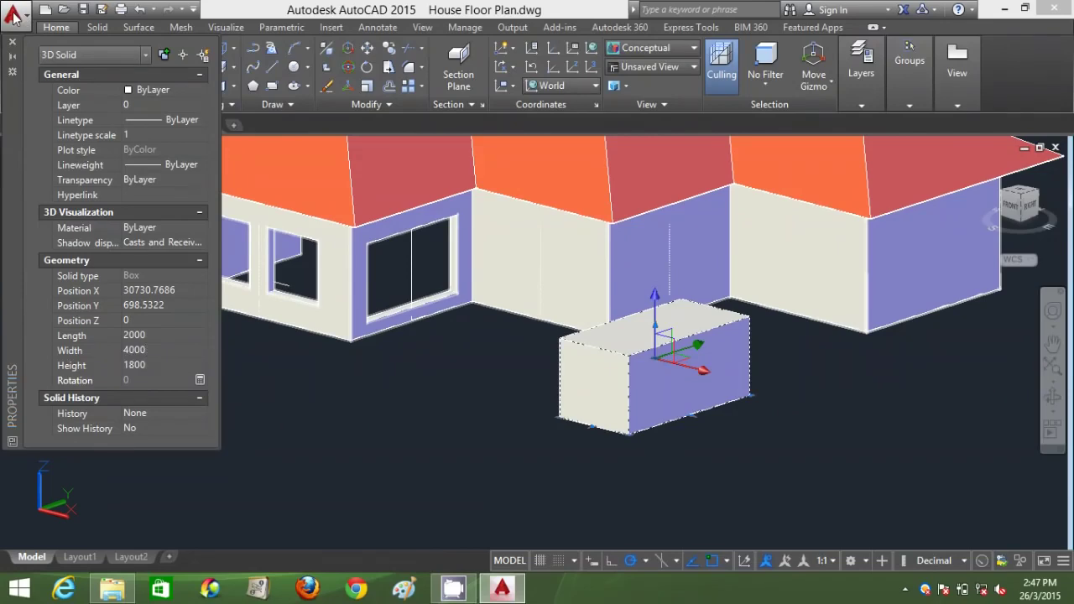
click(13, 41)
key(Escape)
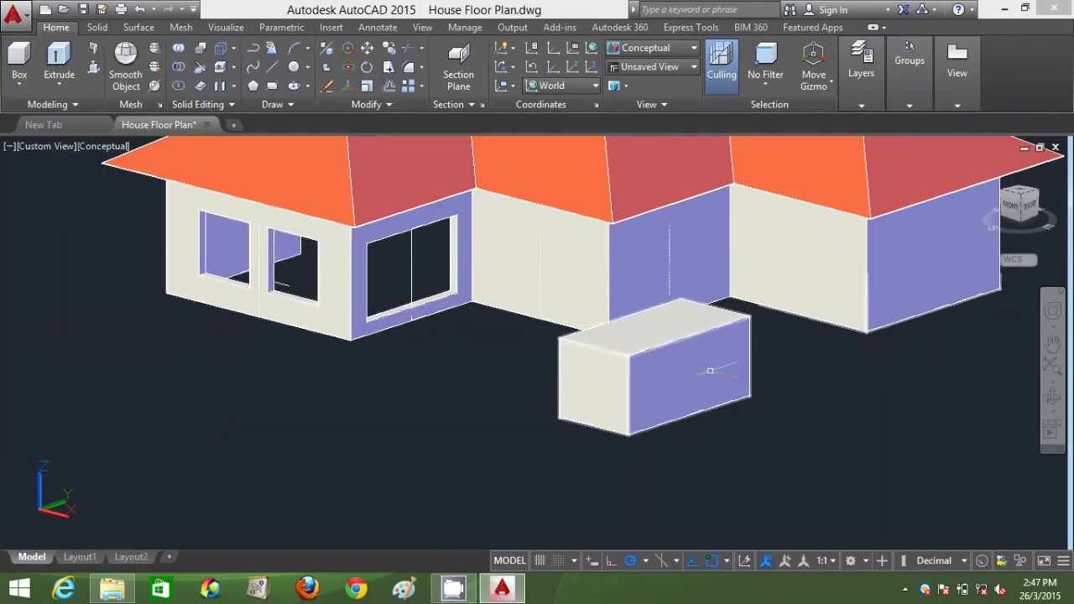
Step: In 2D Wireframe, move the box by its rear top corner to about 1509 at 180° from the fourth wall's guide line top
click(645, 47)
click(644, 84)
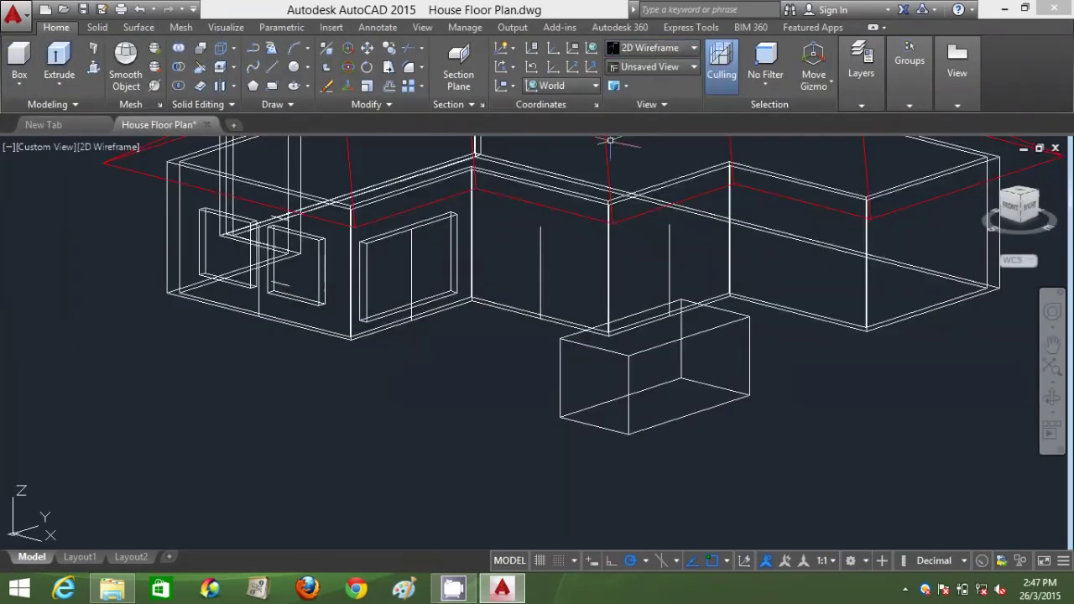
key(Return)
click(681, 299)
drag(676, 211, 660, 208)
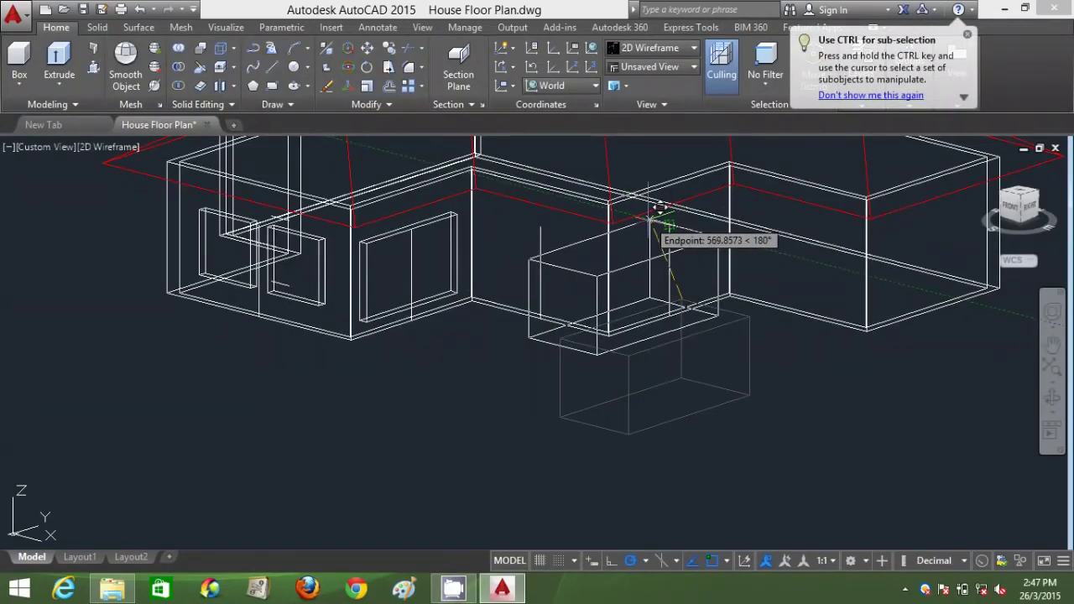
middle_drag(649, 219, 662, 243)
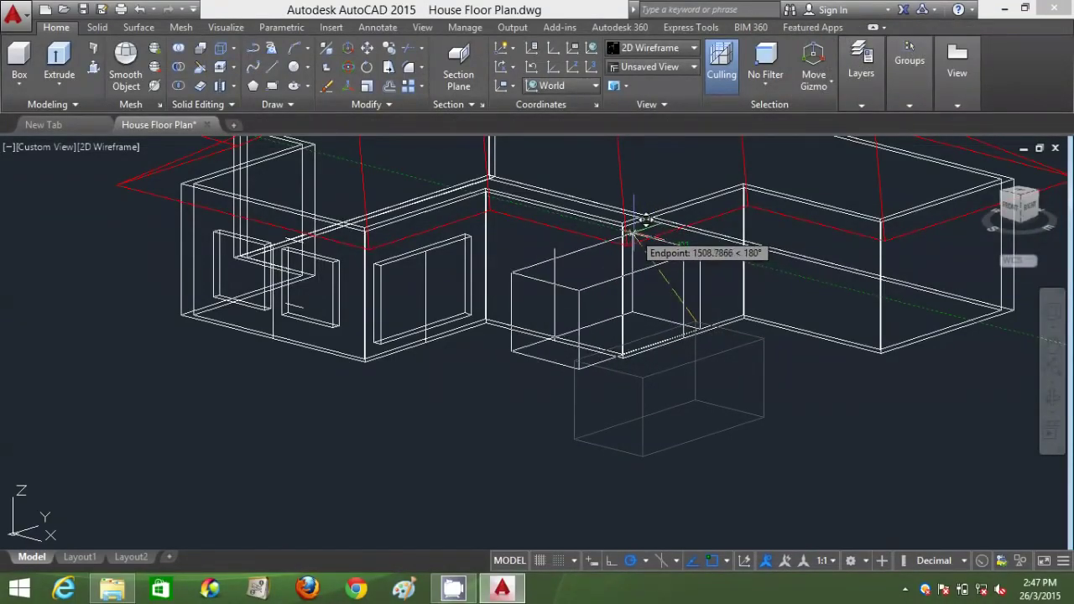
Step: Switch to Conceptual and try subtracting the box from the walls to cut a window around the third and fourth segments' corner
click(667, 48)
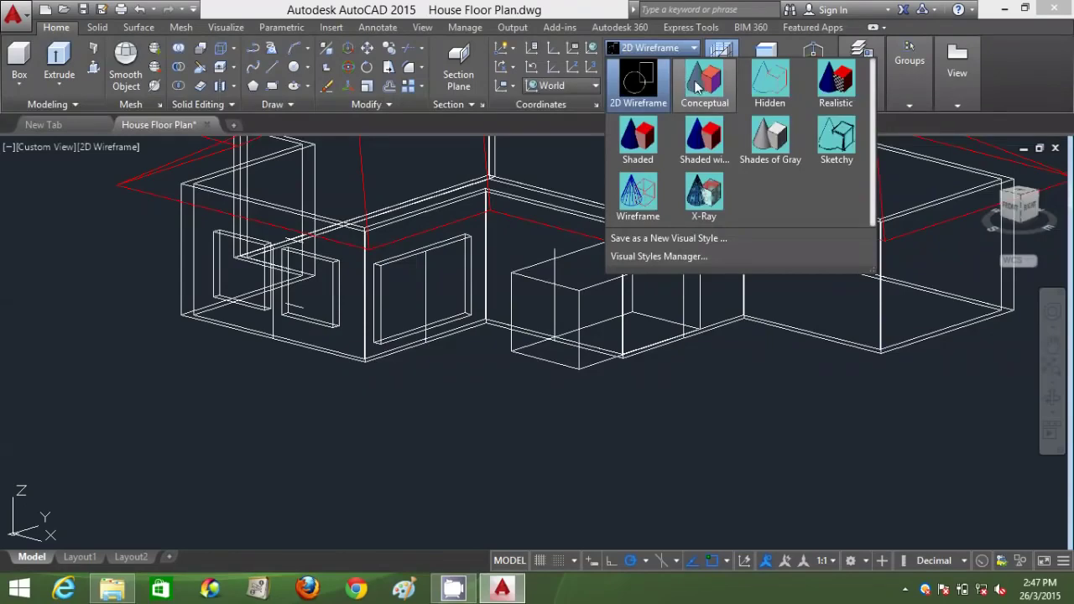
click(696, 88)
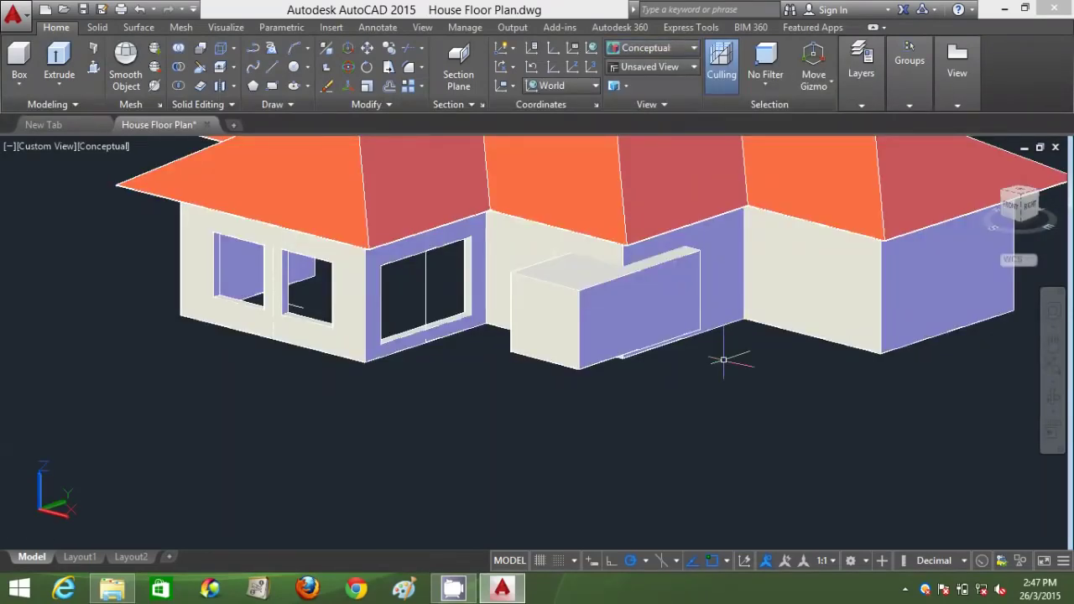
text(su)
key(Return)
click(729, 259)
key(Return)
click(620, 322)
key(Return)
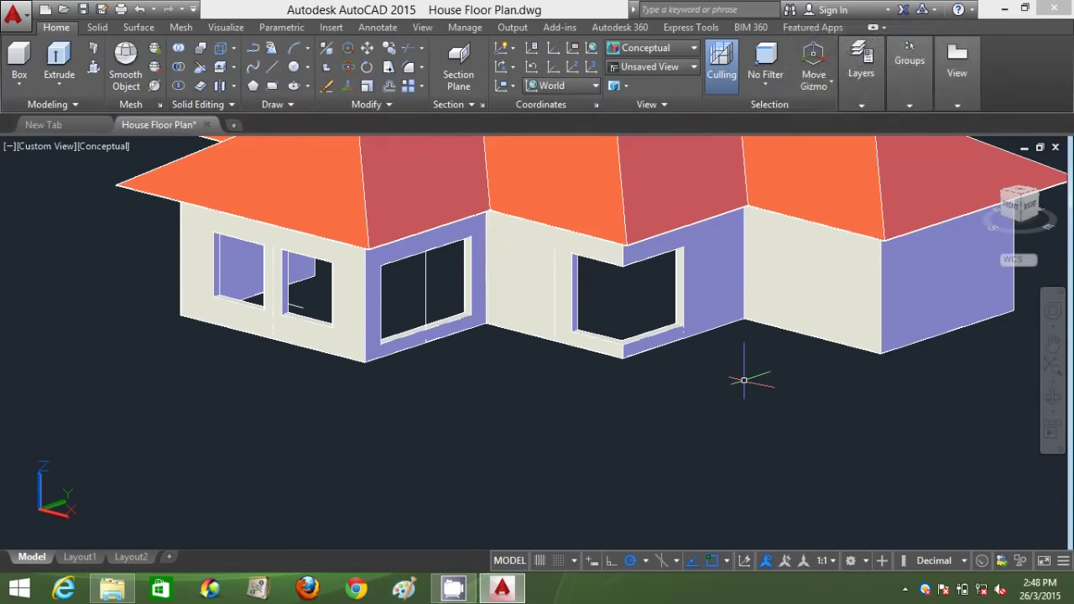
Step: Undo the box subtraction and the visual style change
key(ctrl+z)
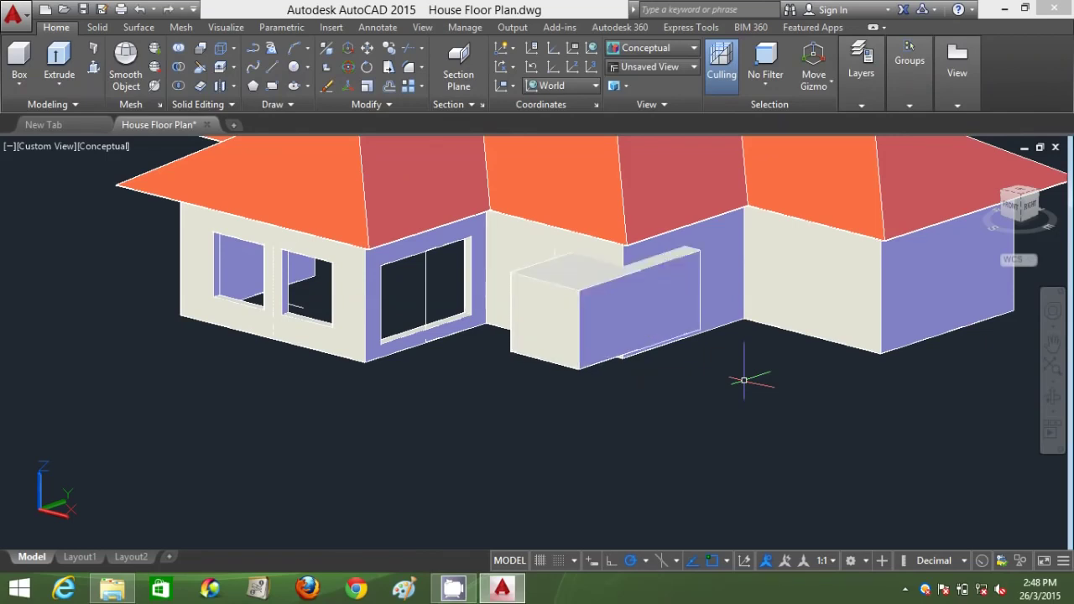
key(ctrl+z)
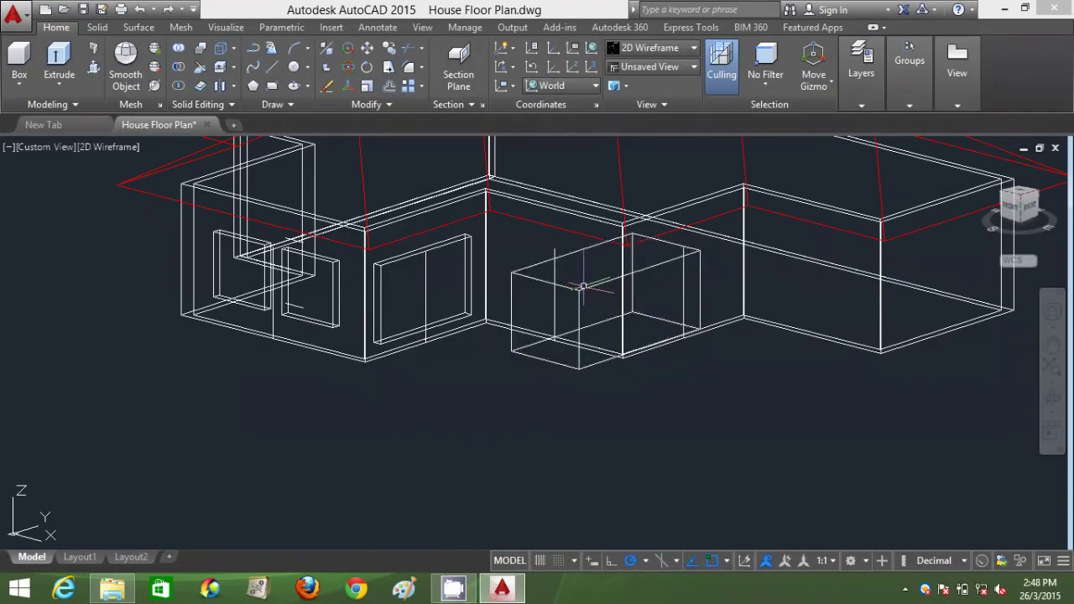
Step: Return to the Conceptual style and set the box's length to 3000 after trying 4000
click(650, 47)
click(700, 97)
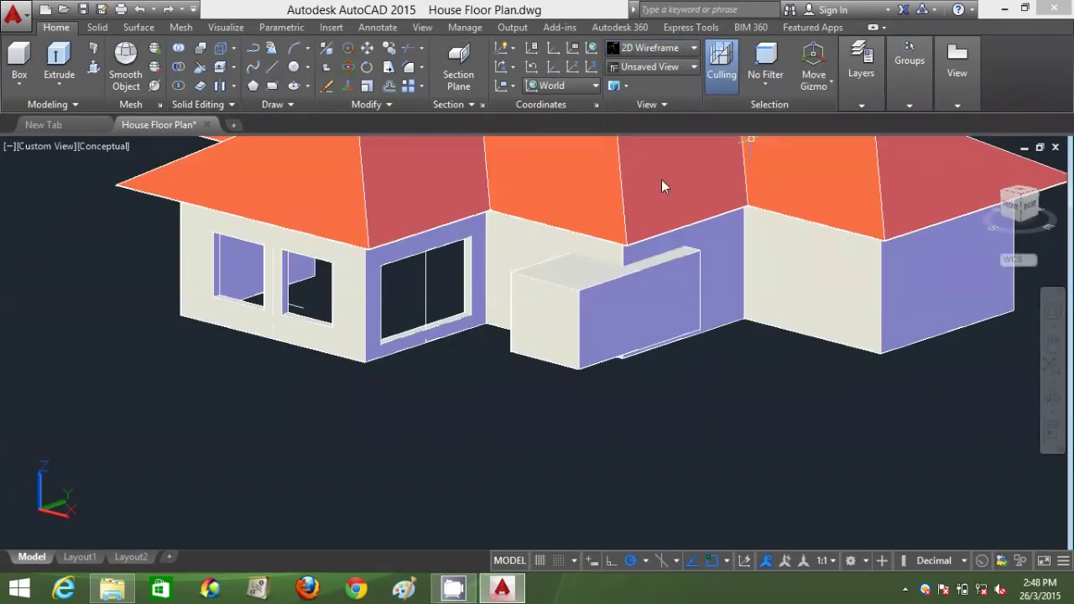
click(663, 319)
right_click(734, 361)
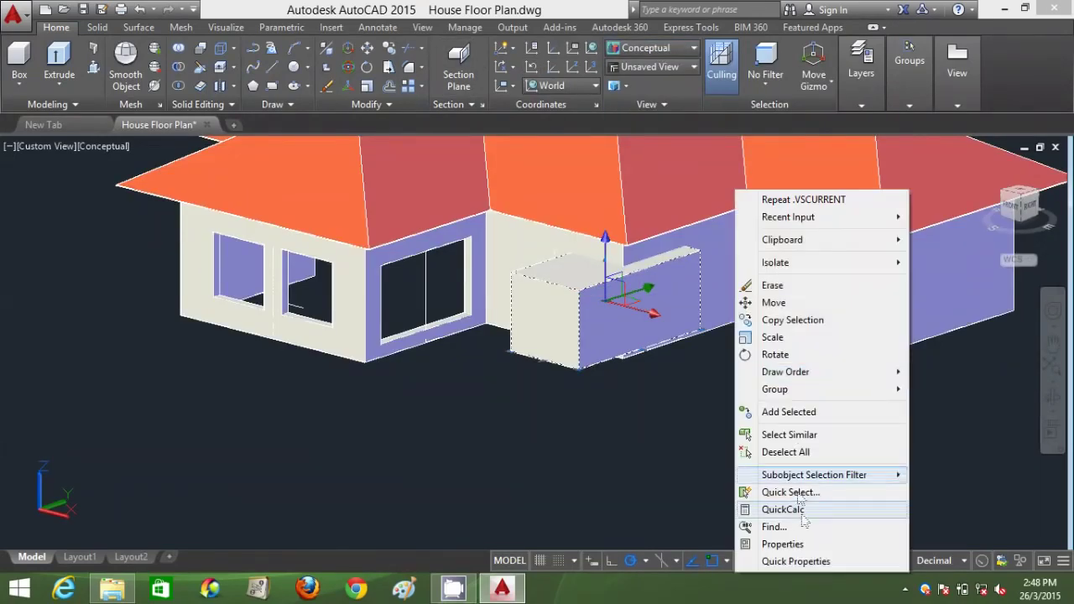
click(783, 544)
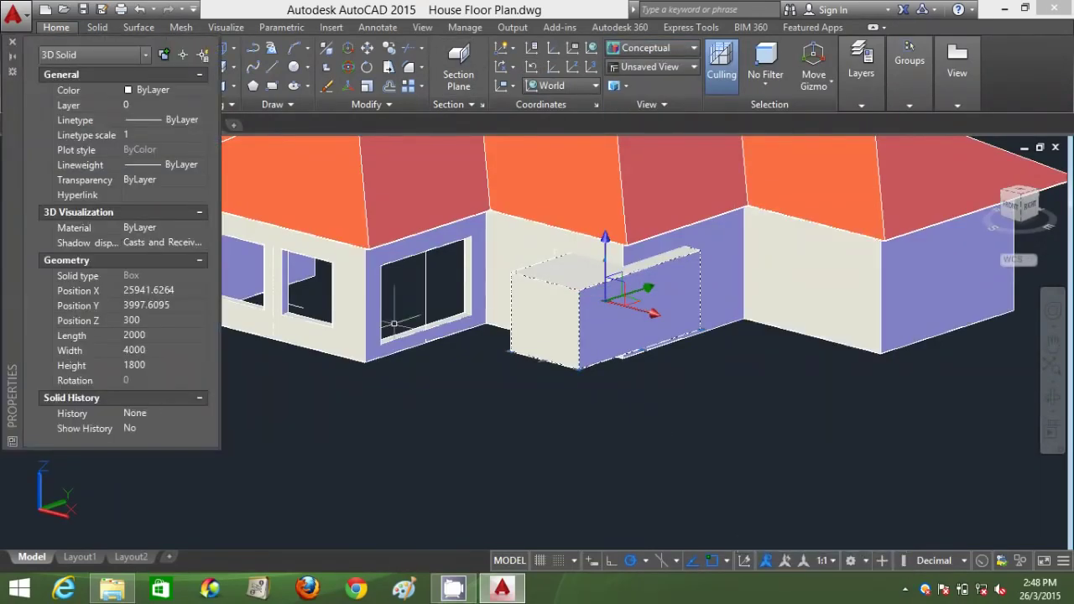
click(148, 335)
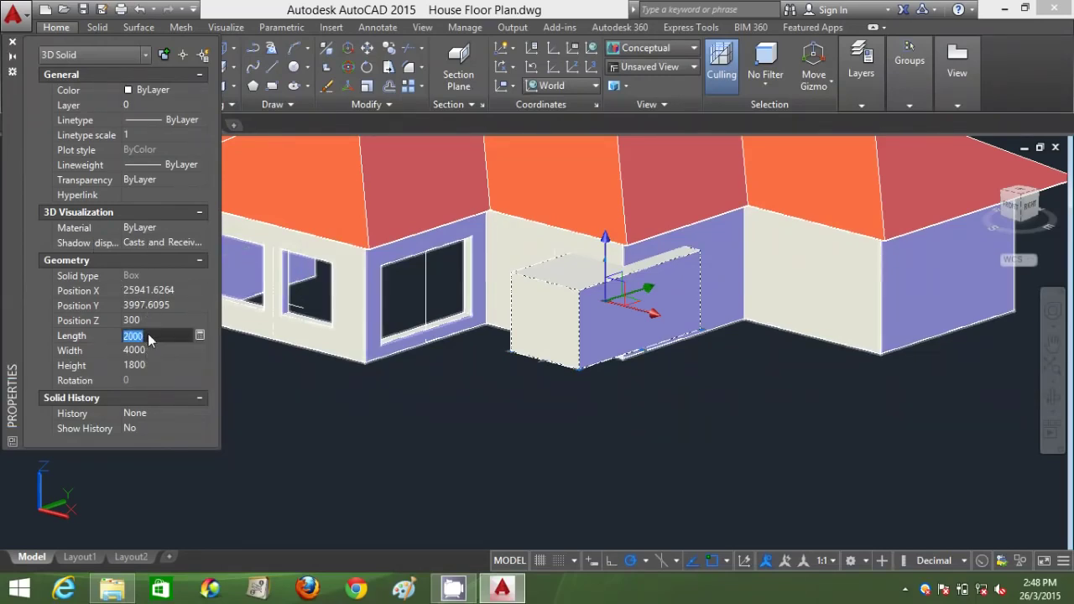
text(4000)
key(Tab)
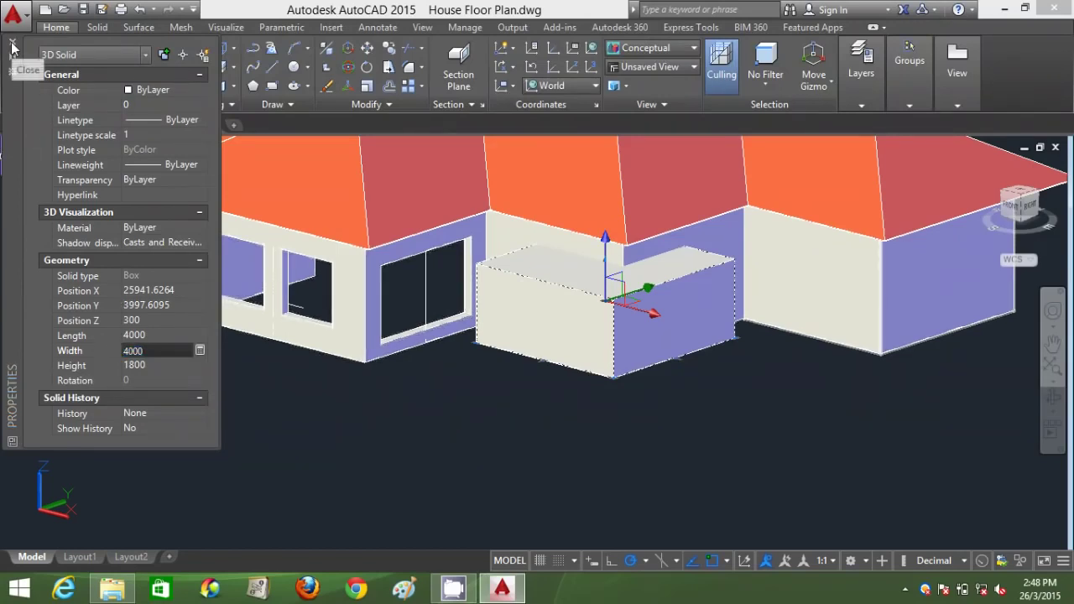
click(153, 334)
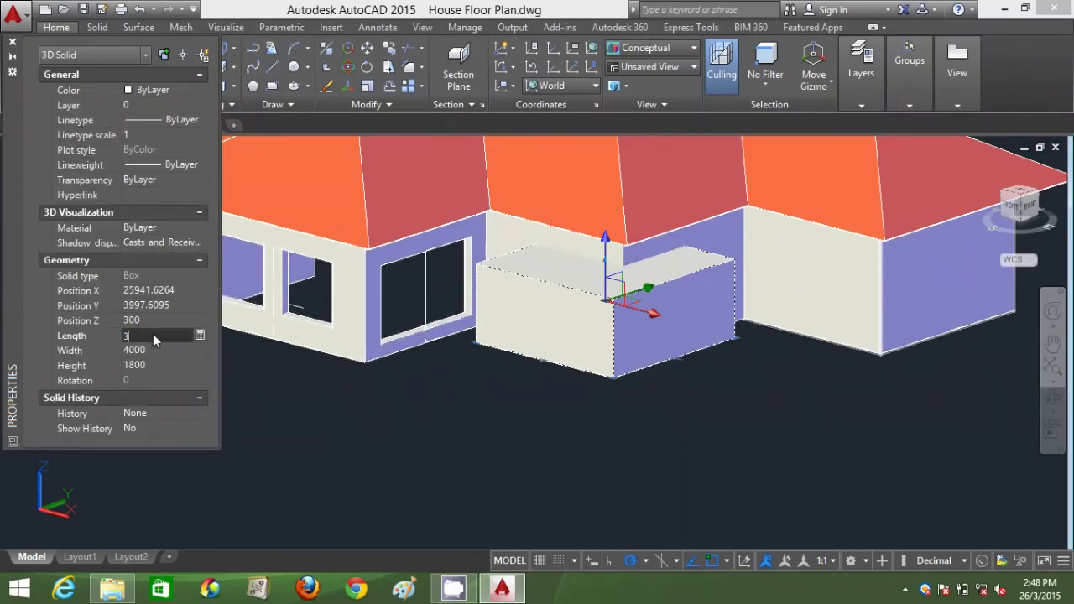
key(Tab)
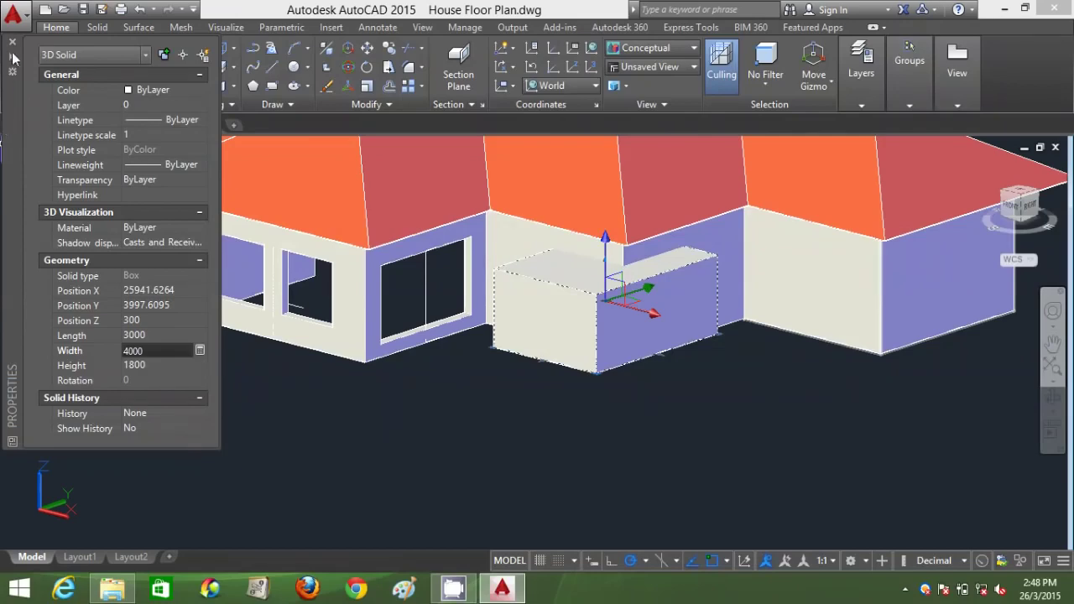
key(Escape)
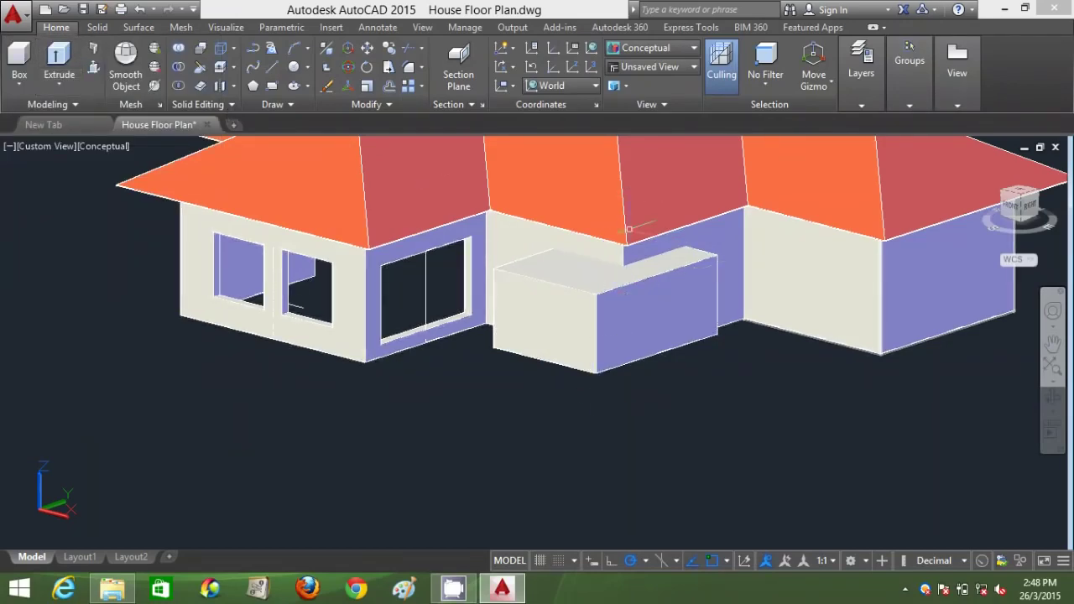
Step: Check the box against the guide lines in 2D Wireframe, and subtract it from the walls in Conceptual to cut the corner window
click(658, 49)
click(638, 108)
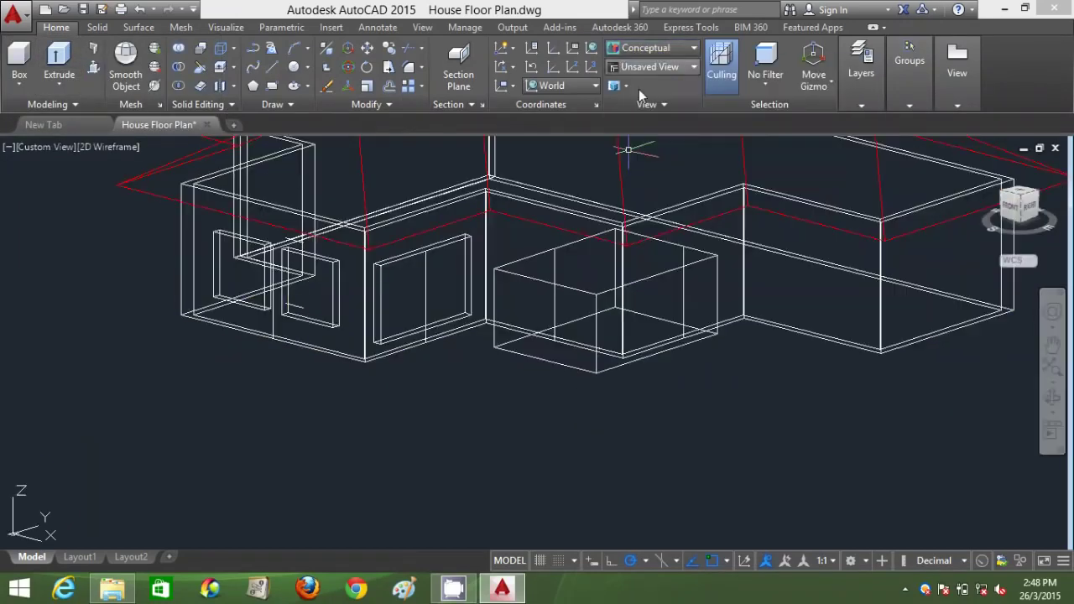
scroll(596, 291, up, 2)
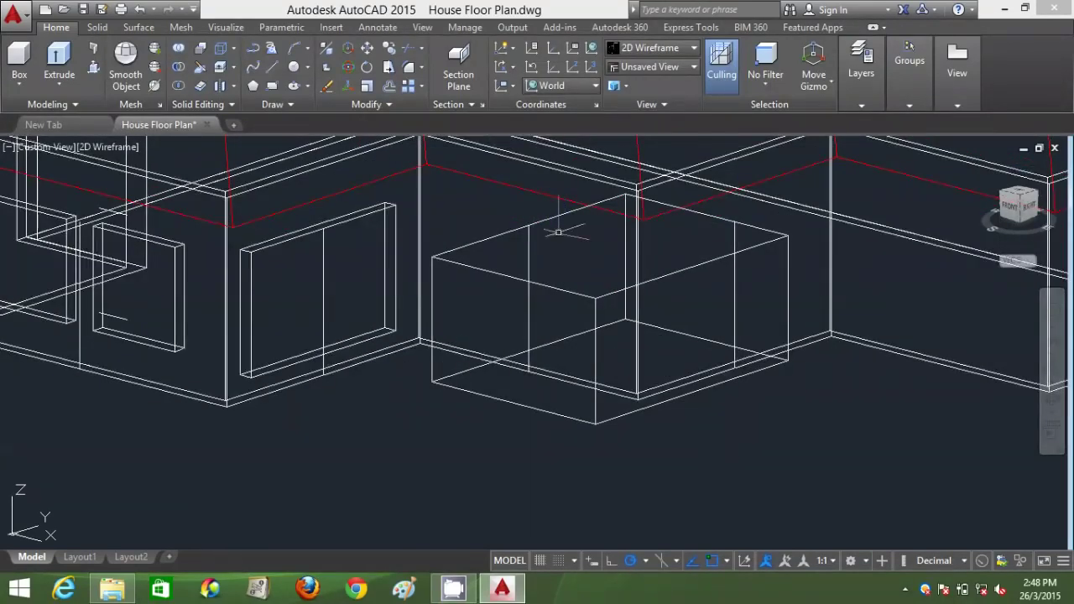
scroll(558, 231, down, 2)
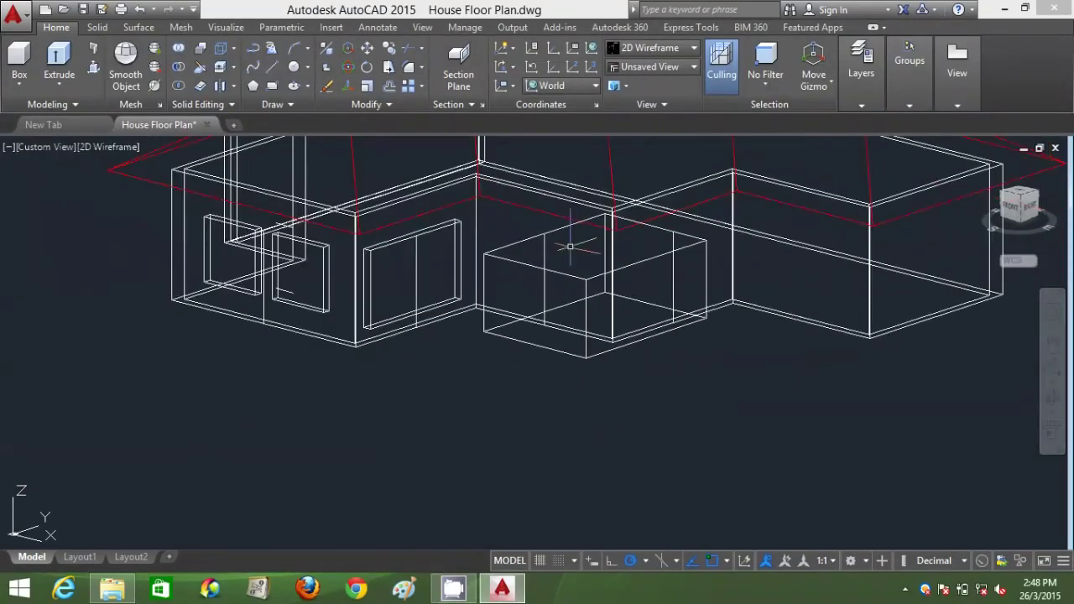
click(654, 48)
click(693, 92)
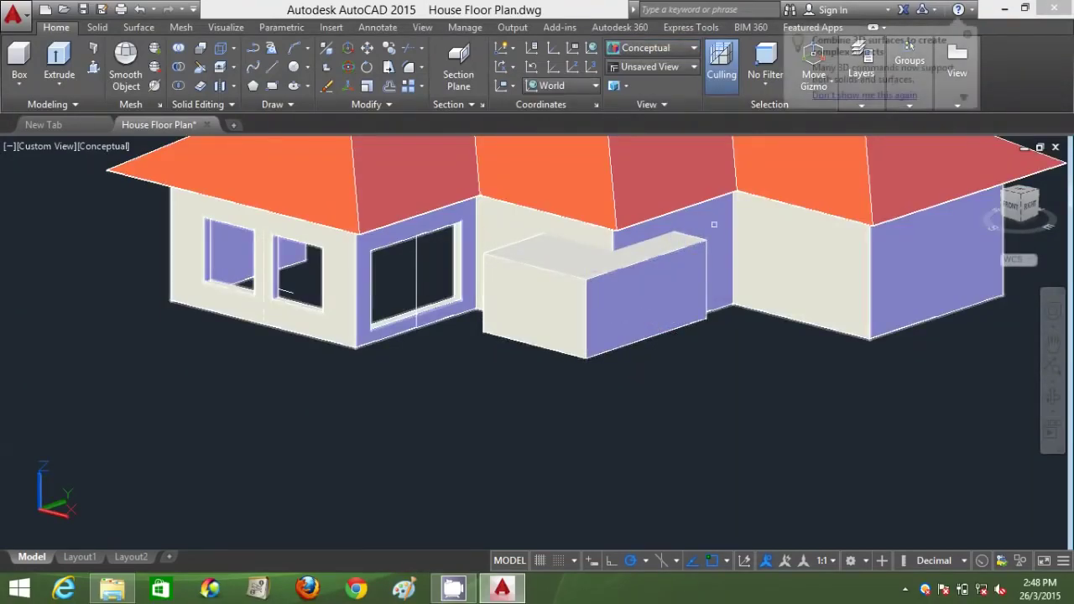
key(Delete)
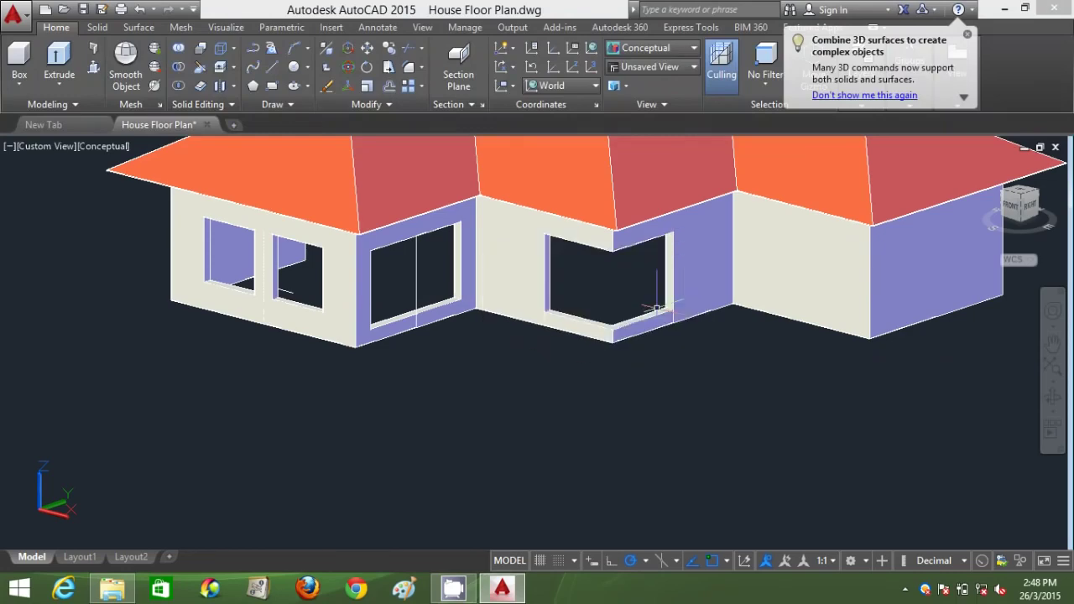
Step: Set the box in front of the house's far end wall to length 2000, width 3000 and height 1500
scroll(635, 334, down, 3)
scroll(635, 334, up, 2)
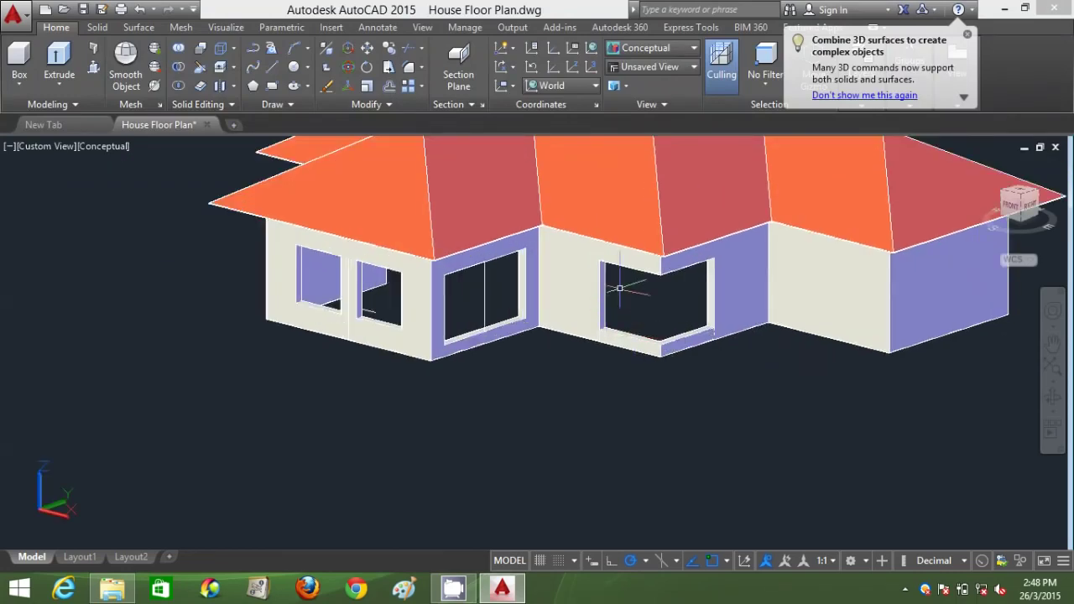
middle_drag(682, 302, 604, 300)
middle_drag(767, 307, 647, 329)
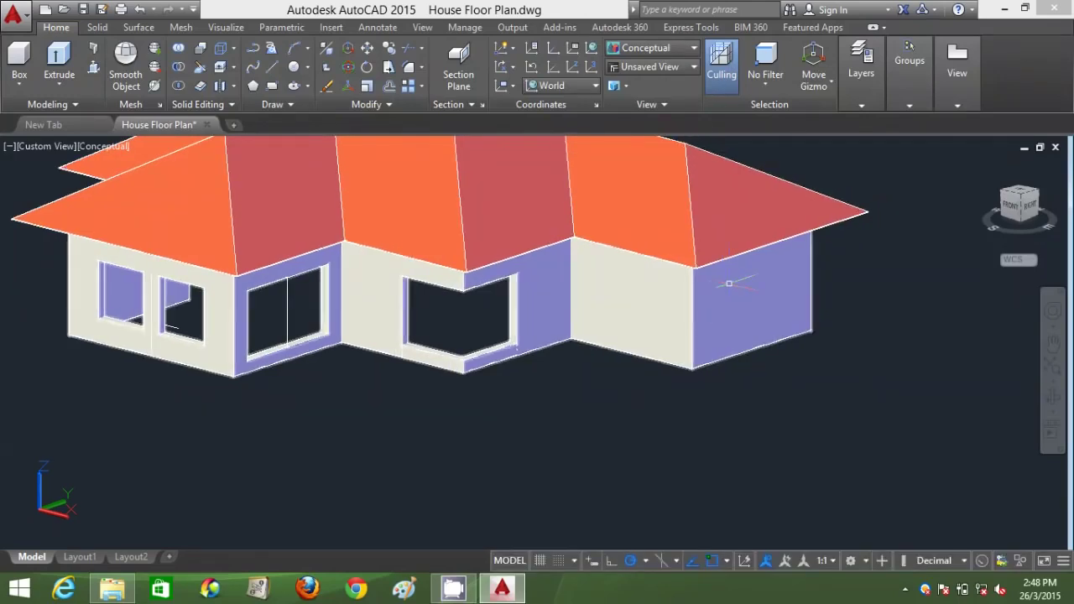
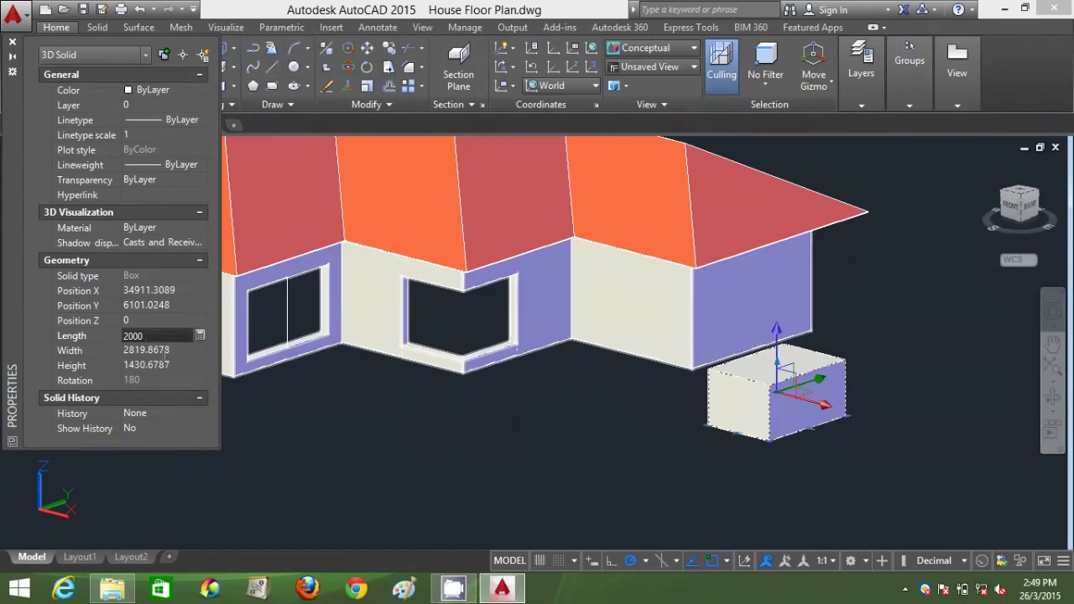
click(200, 335)
click(231, 42)
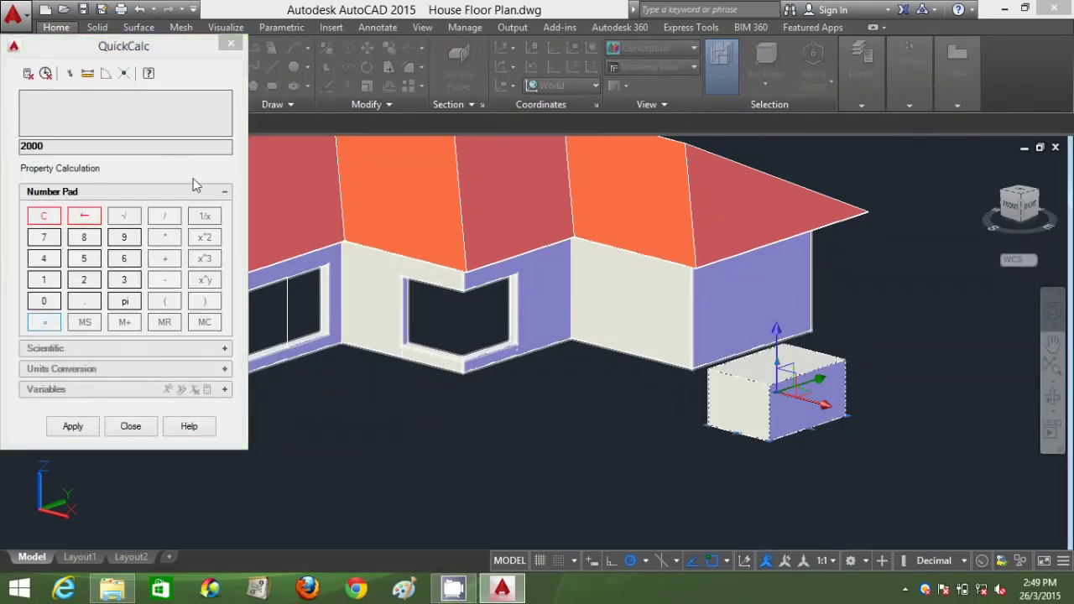
click(176, 351)
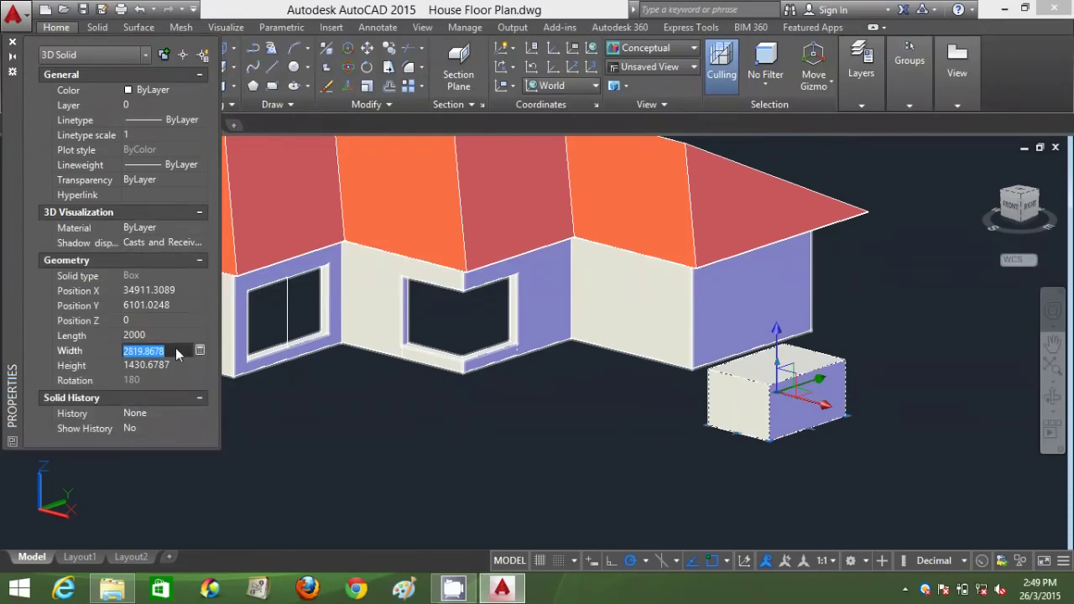
text(3000)
click(186, 365)
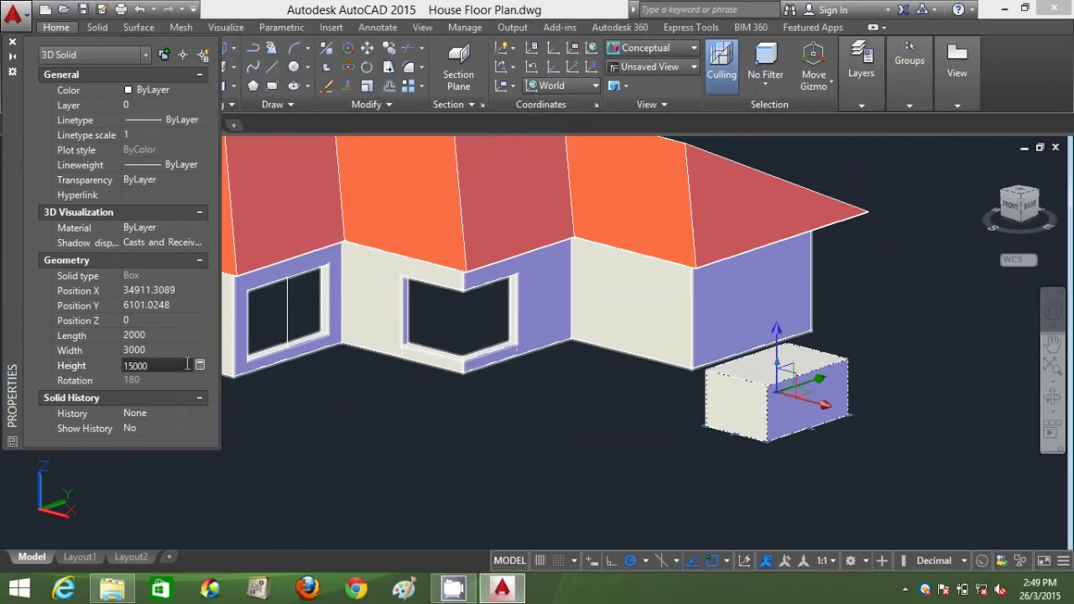
key(Return)
click(179, 362)
text(1500)
key(Return)
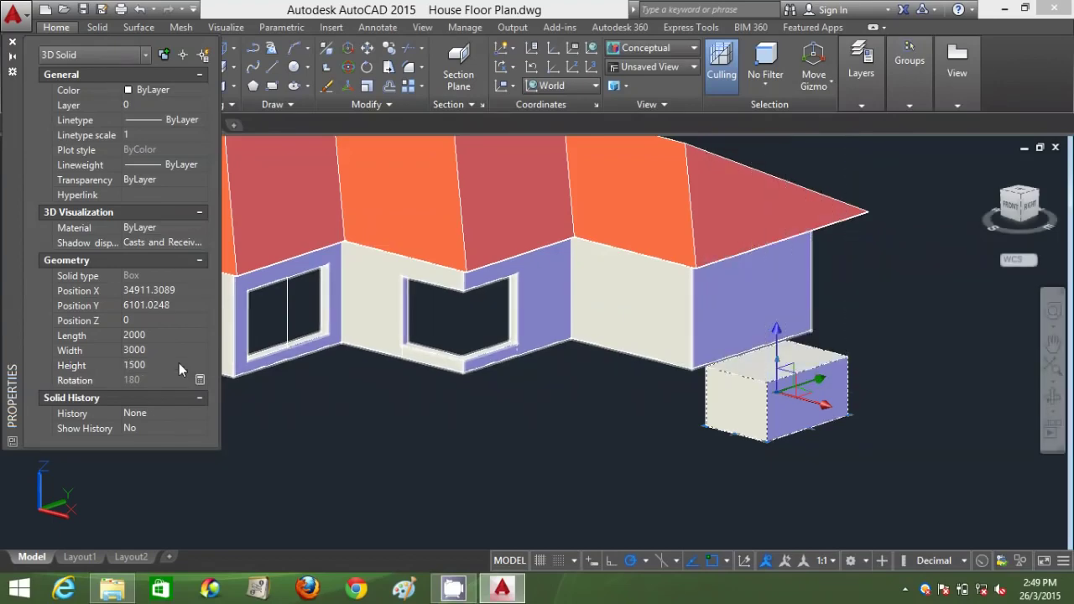
click(12, 39)
key(Escape)
Step: In 2D Wireframe, draw a vertical guide line up from the base of the far end wall
click(646, 48)
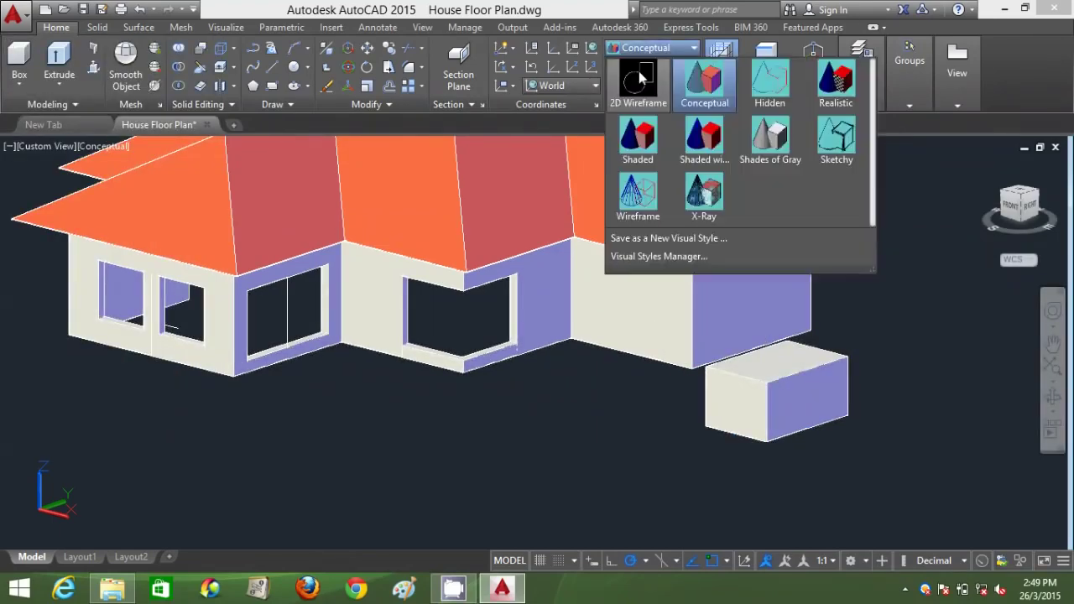
click(634, 80)
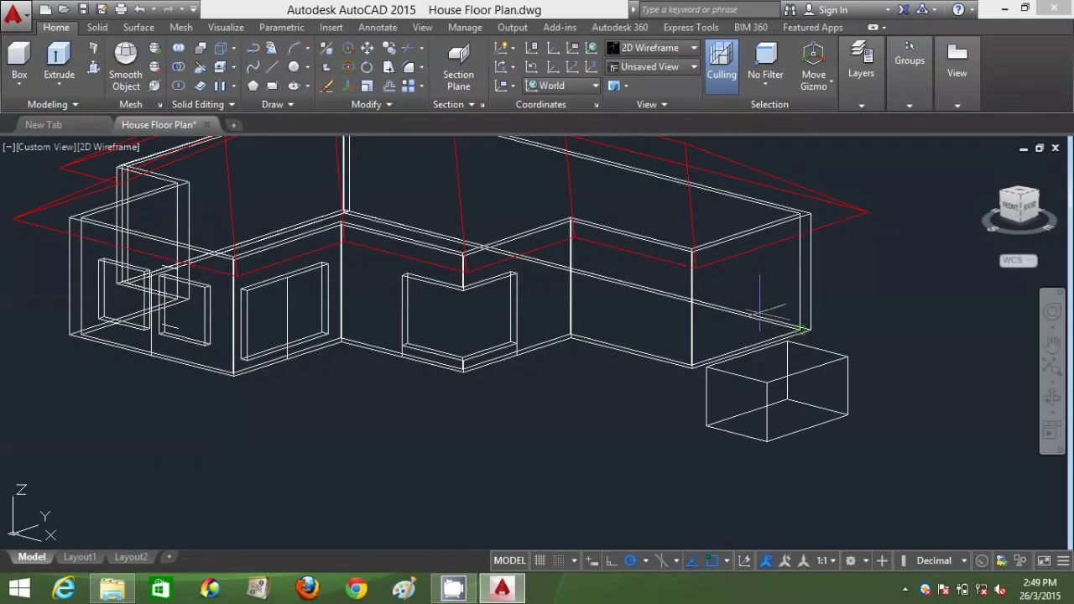
click(746, 354)
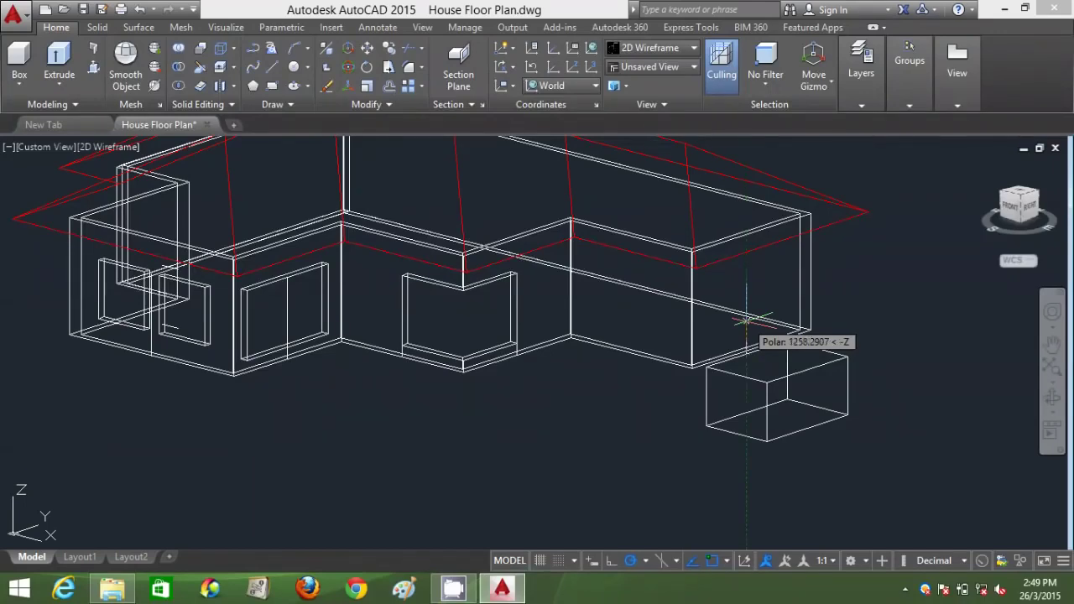
key(Escape)
Step: Move the box into the far end wall at the guide line, and try subtracting it from the walls in Conceptual
click(808, 367)
click(746, 329)
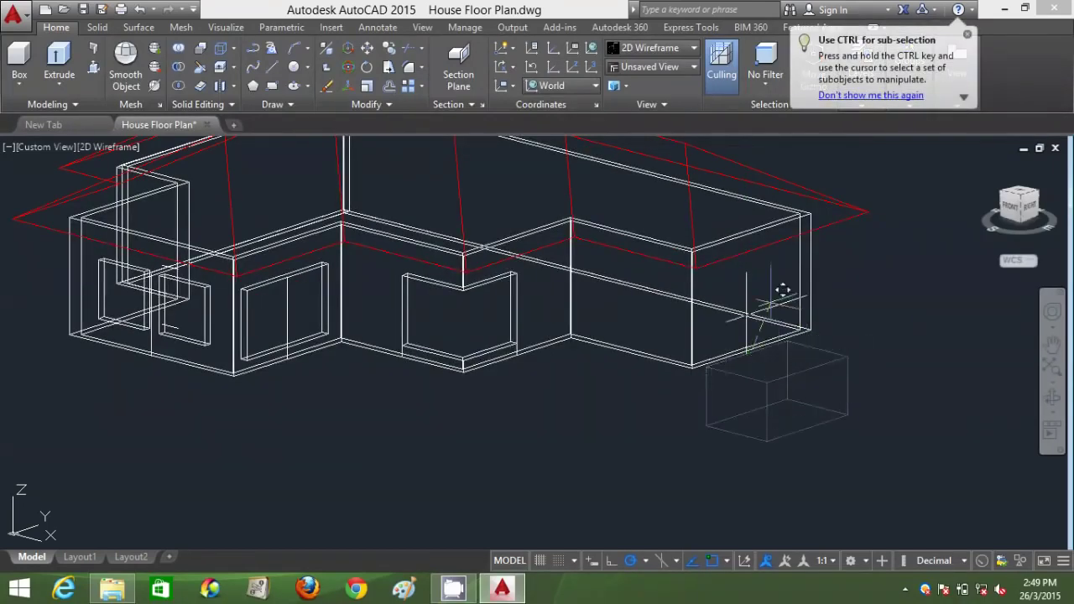
click(743, 258)
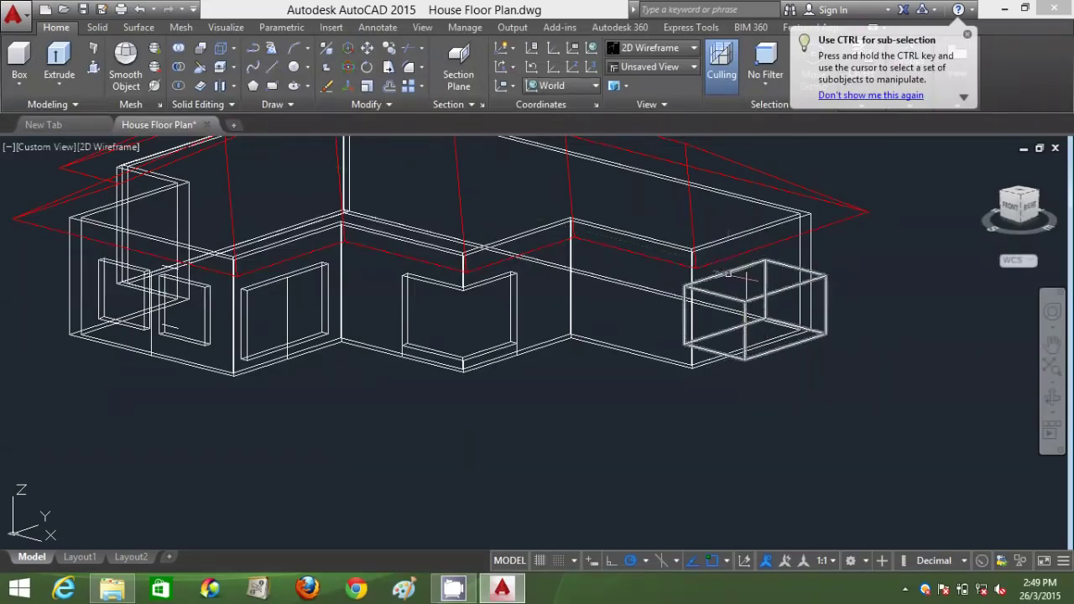
click(654, 48)
click(707, 138)
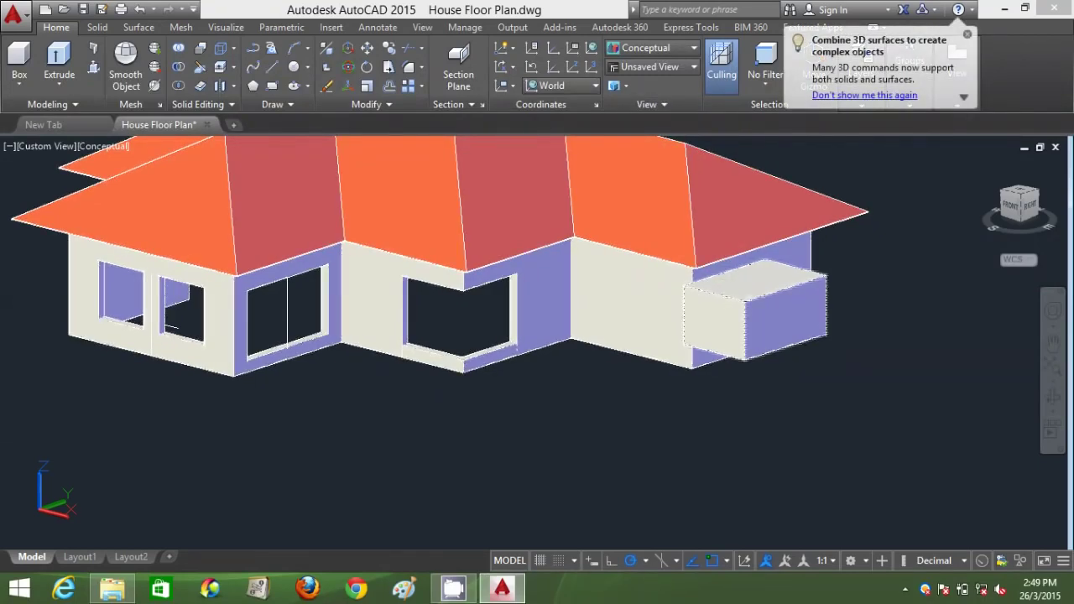
key(Delete)
Step: Undo the last box operations back to its place in front of the wall, and move it into the end wall again
key(ctrl+z)
key(ctrl+z)
key(ctrl+z)
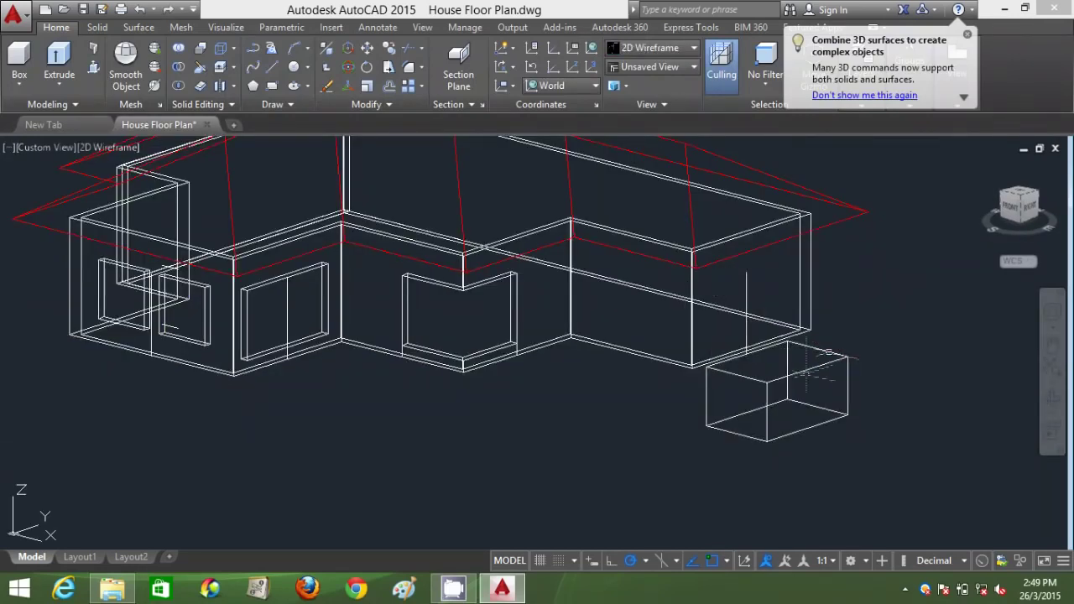
click(804, 371)
click(746, 357)
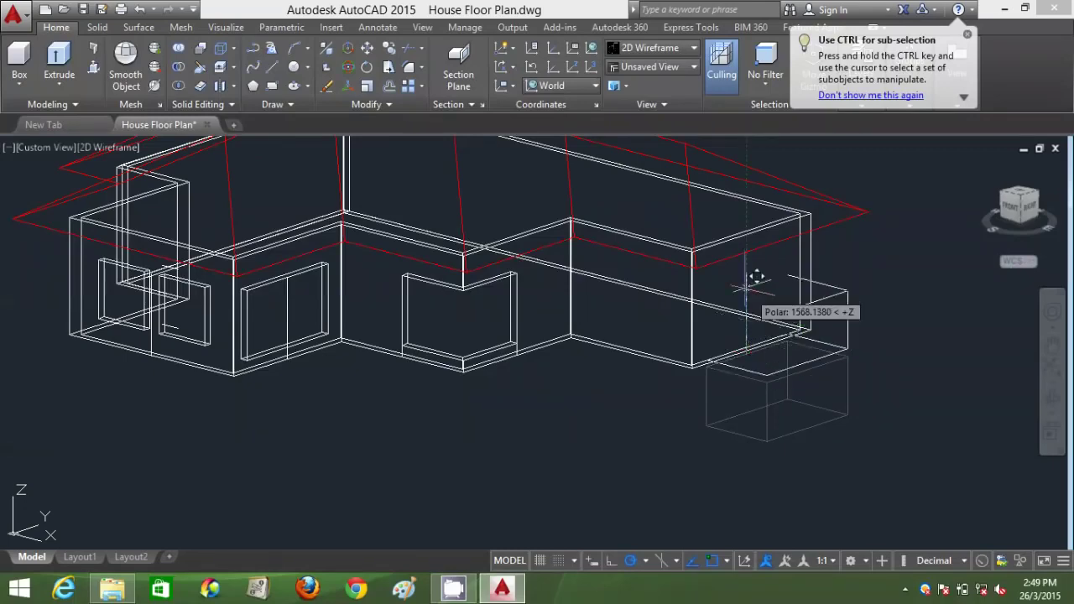
click(722, 266)
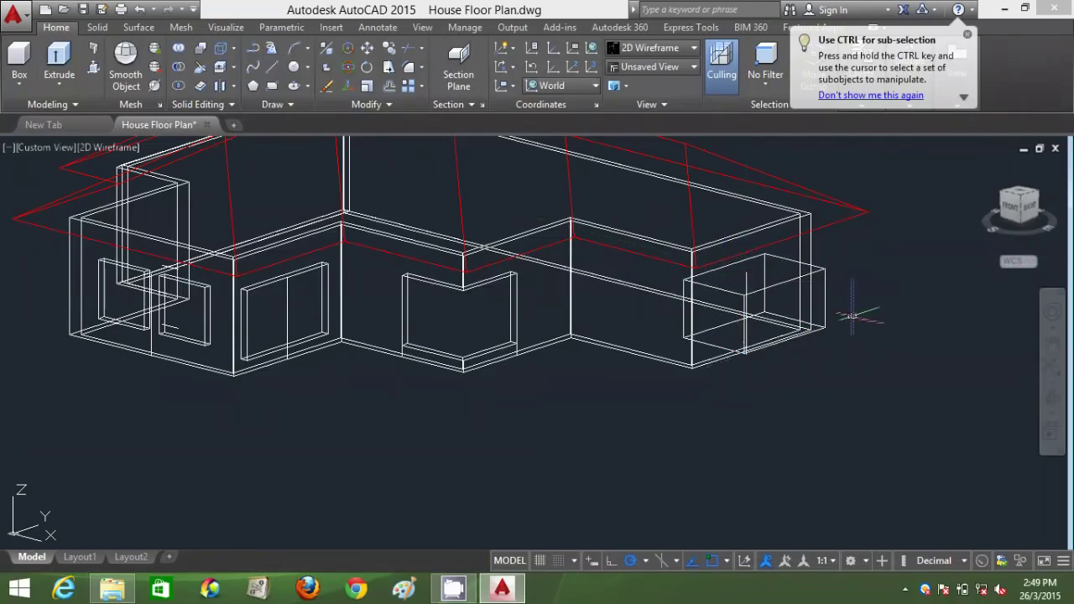
Step: Switch to the Conceptual style and delete the vertical guide line on the far end wall
click(661, 49)
click(691, 79)
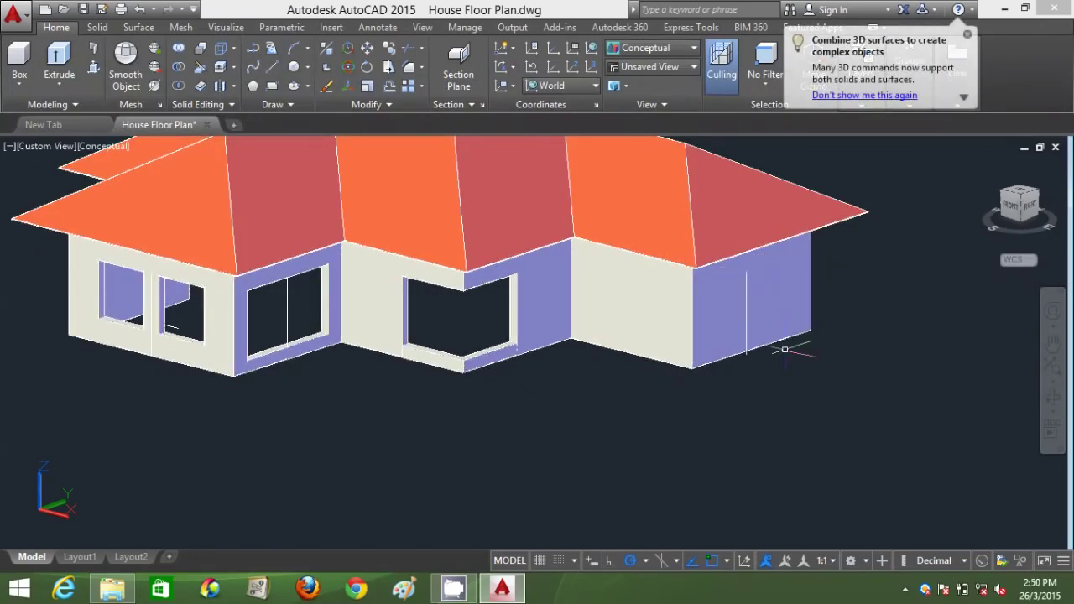
click(747, 300)
key(Delete)
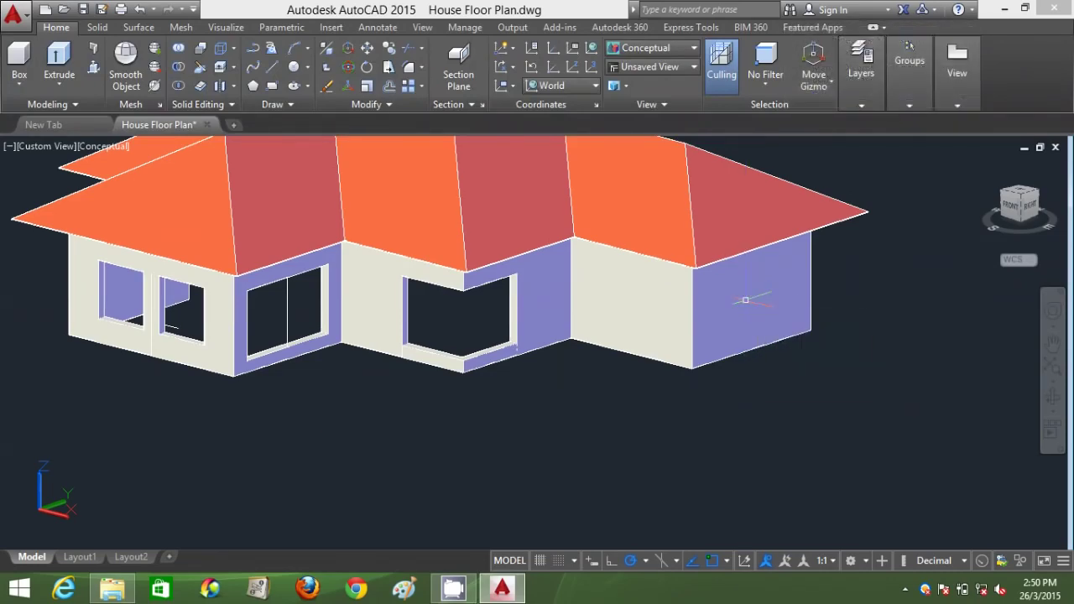
Step: Redraw the vertical guide line from the midpoint of the far end wall's base in 2D Wireframe
click(662, 48)
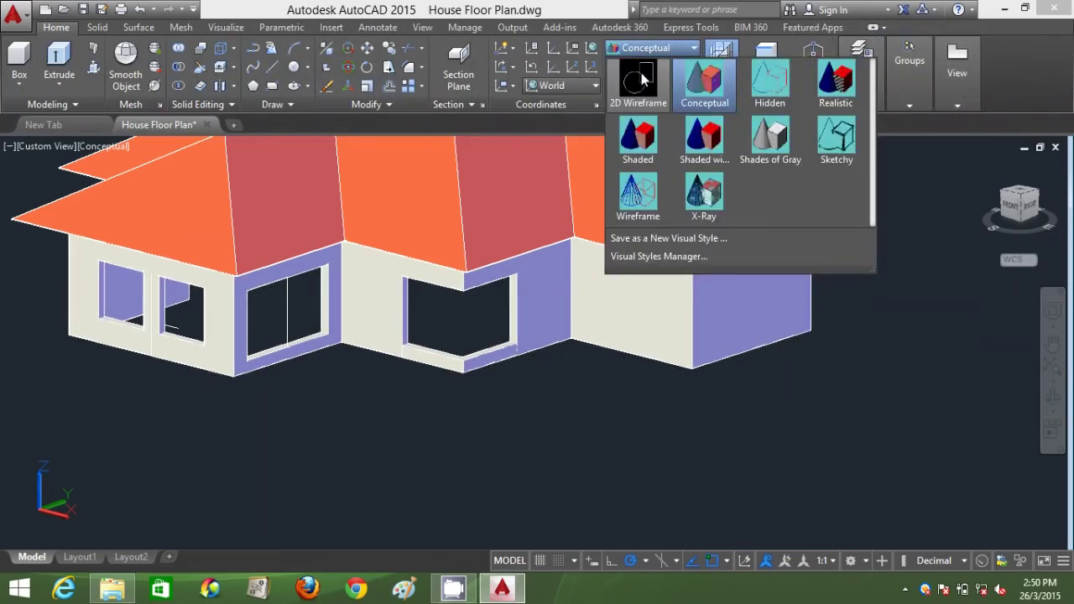
click(644, 84)
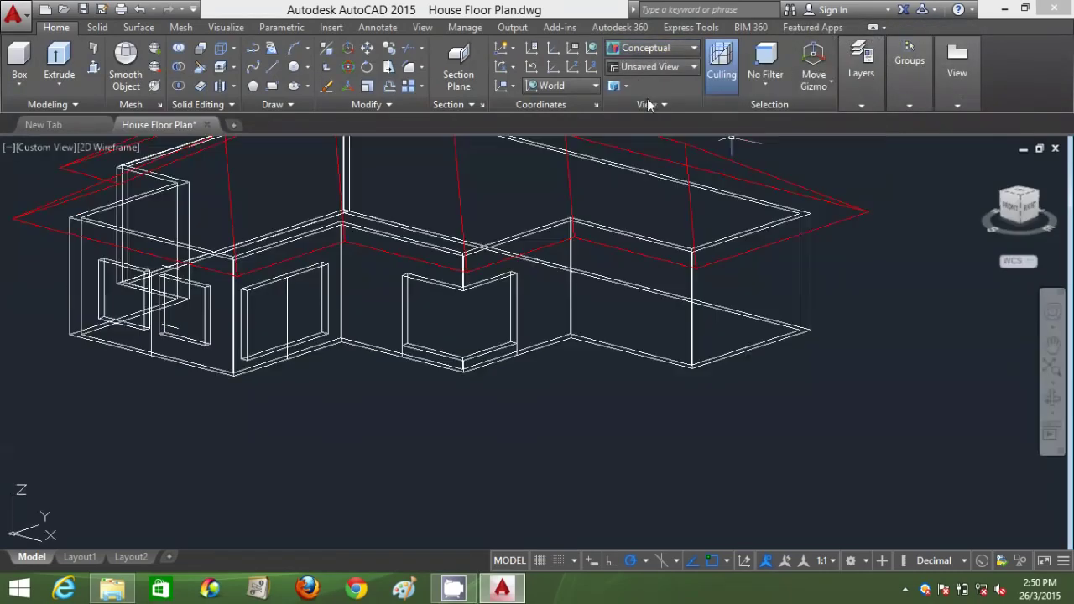
click(752, 350)
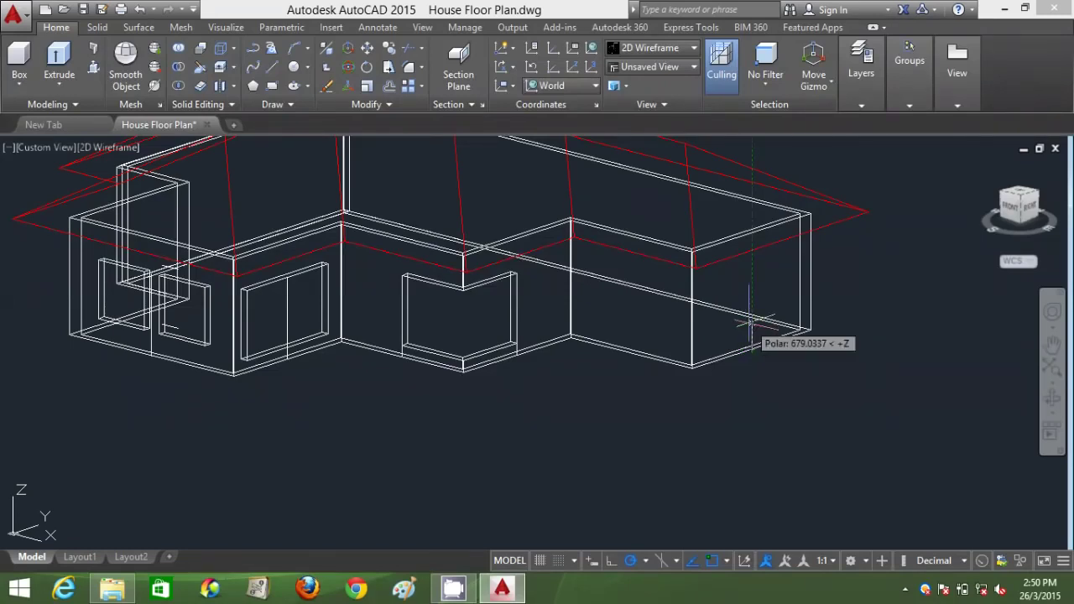
key(Escape)
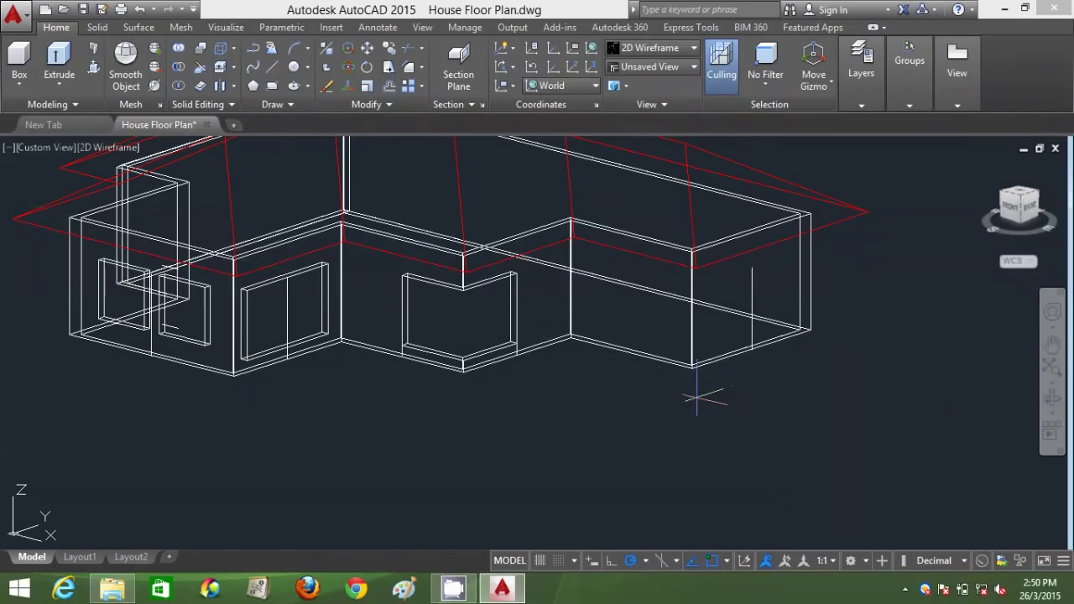
Step: In Conceptual, set the new box before the end wall to length 2000, width 3000 and height 1500
click(654, 48)
click(704, 80)
click(794, 357)
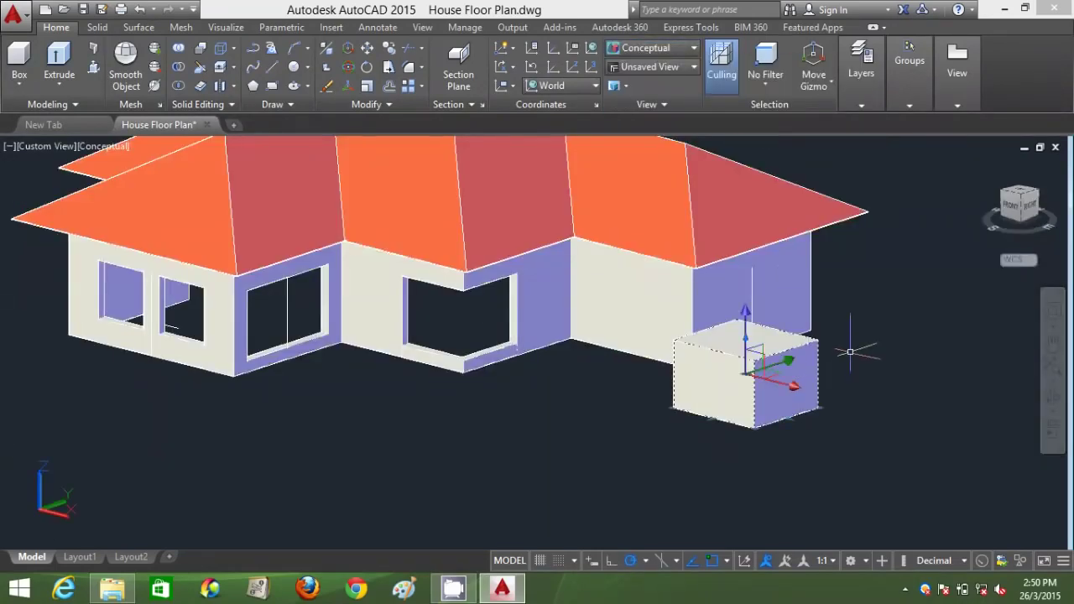
right_click(850, 344)
click(899, 544)
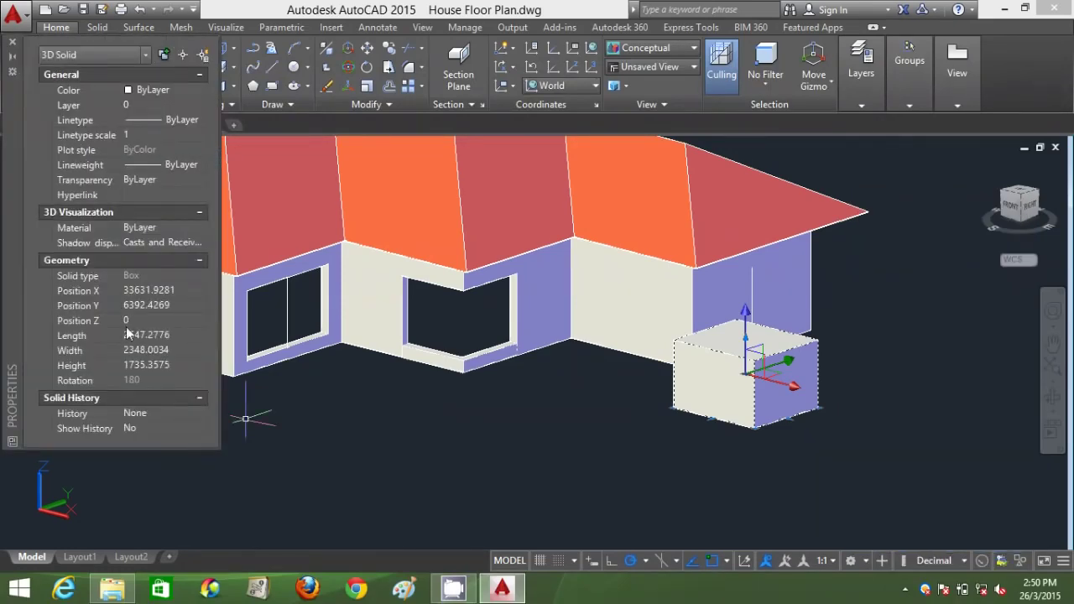
click(164, 336)
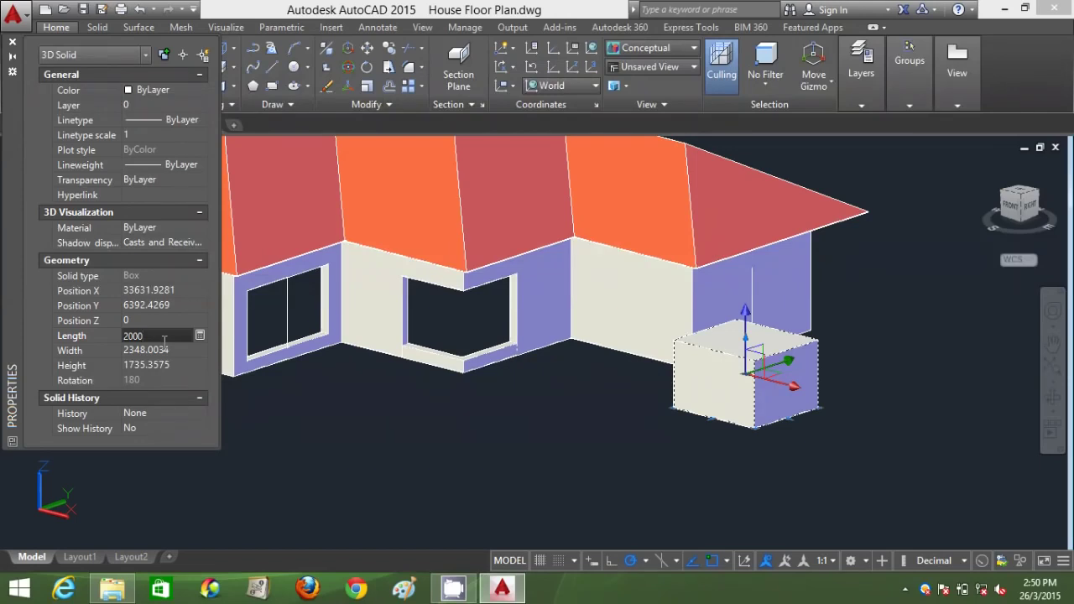
key(Tab)
text(3000)
key(Tab)
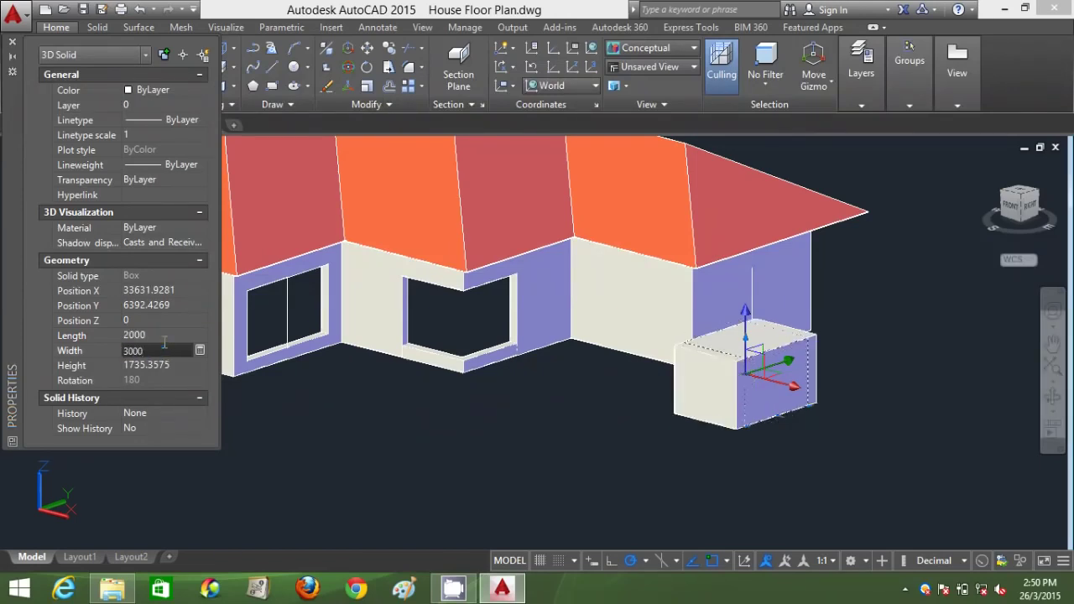
text(1500)
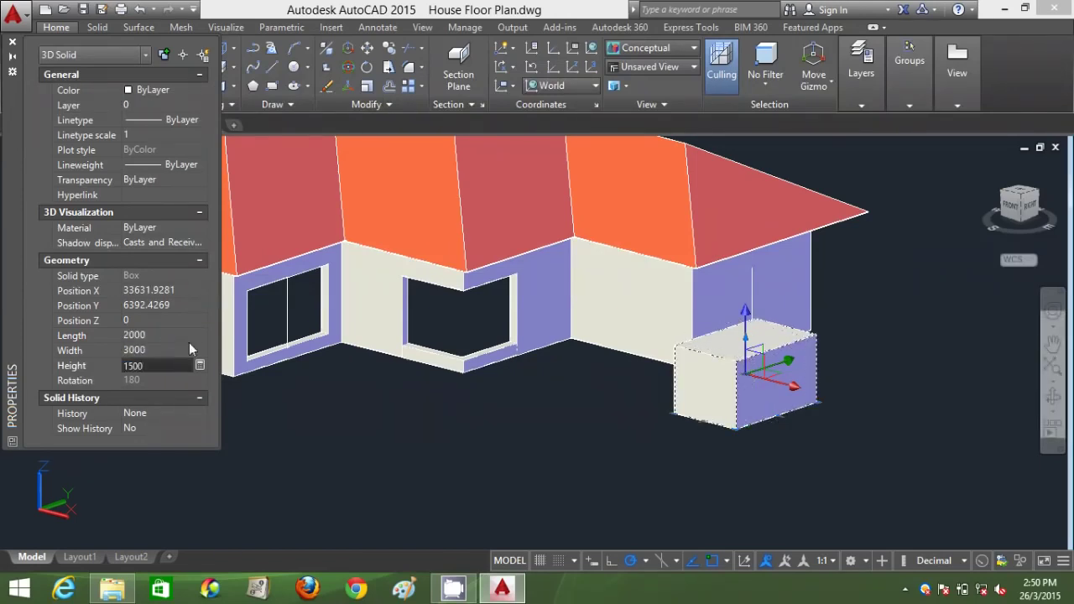
click(13, 42)
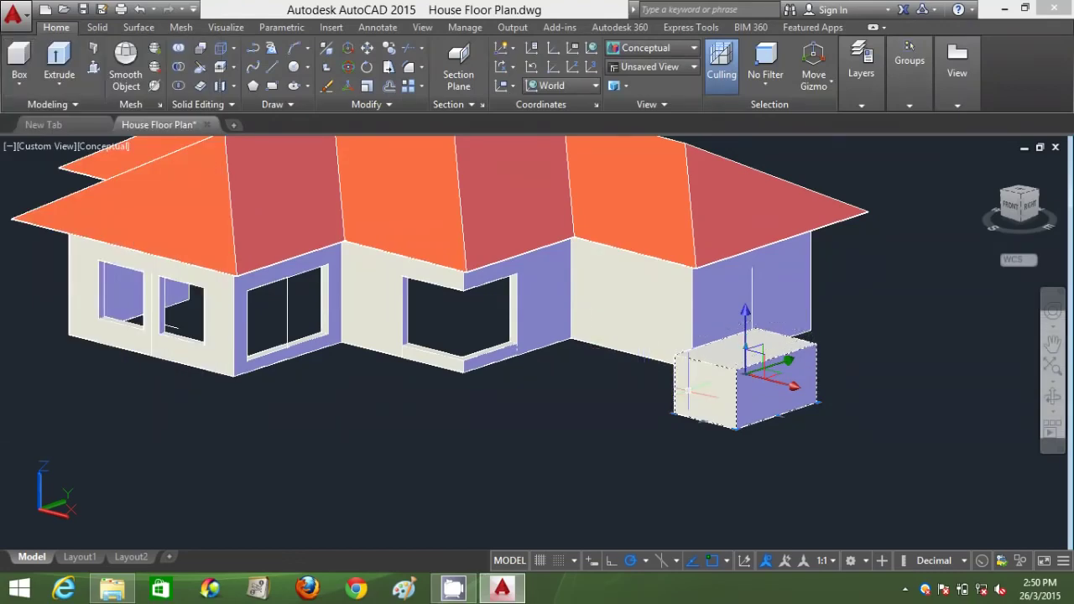
key(Escape)
Step: In 2D Wireframe, move the box by its inner top edge's midpoint to about 447 at 180° from the guide line's upper end
click(646, 48)
click(636, 81)
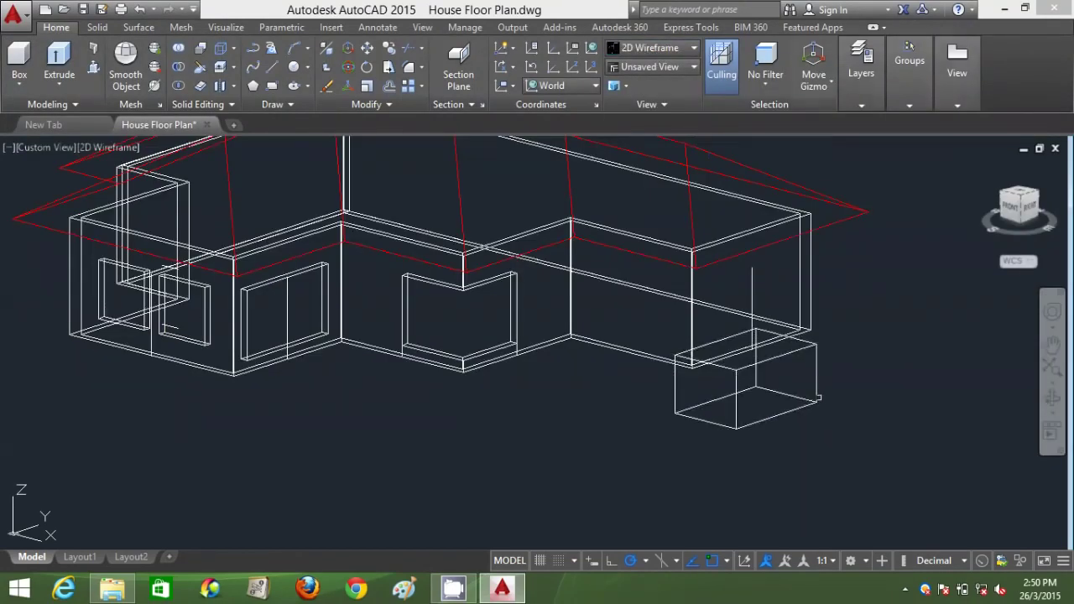
key(Return)
click(716, 341)
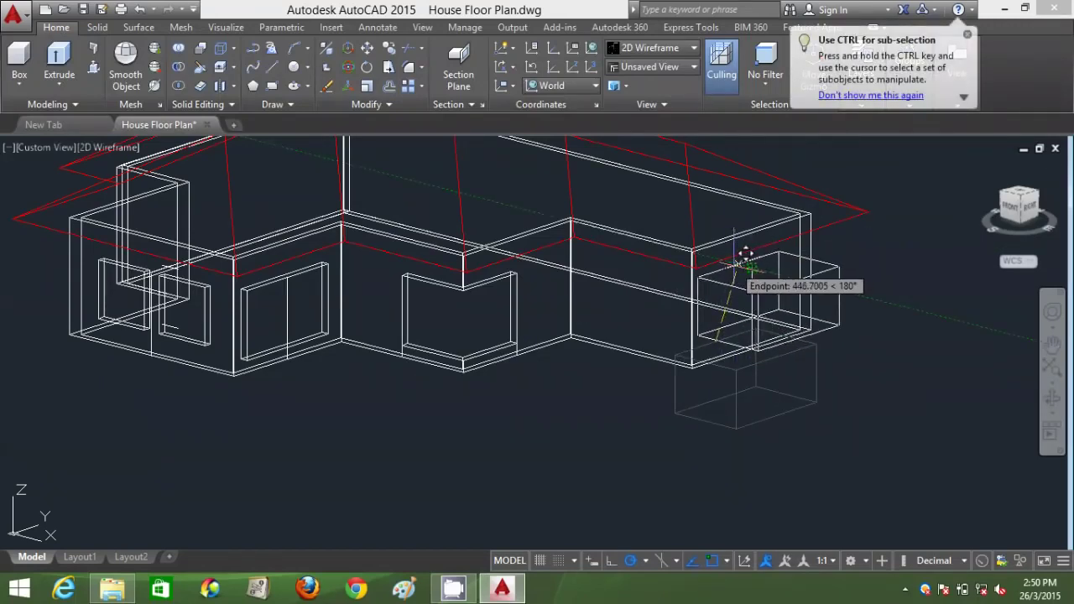
click(734, 266)
Step: Return to Conceptual and subtract the box from the walls to cut the window in the far end wall
click(651, 48)
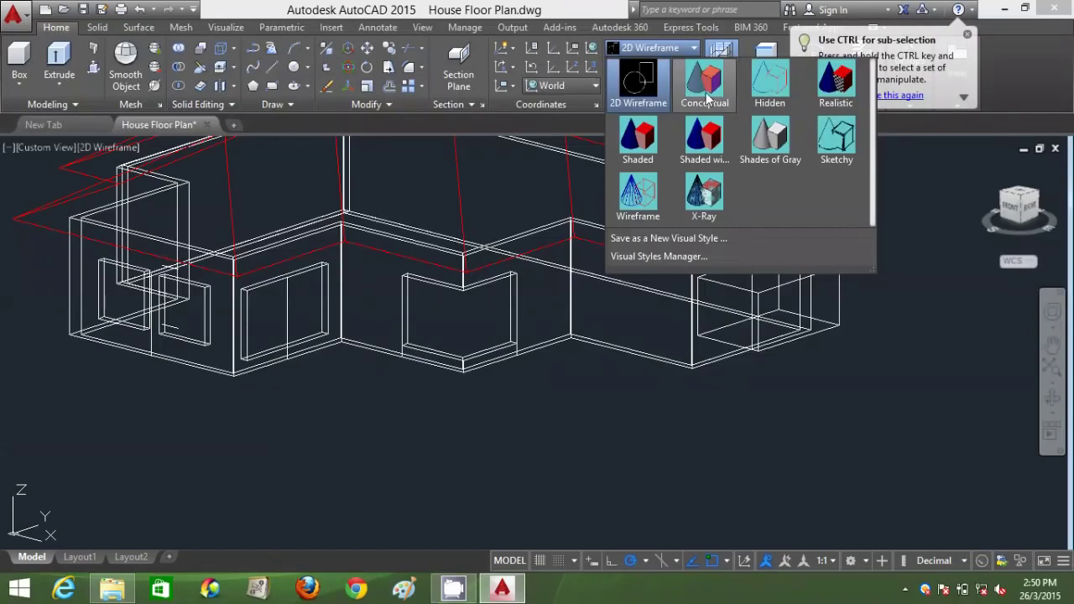
click(708, 122)
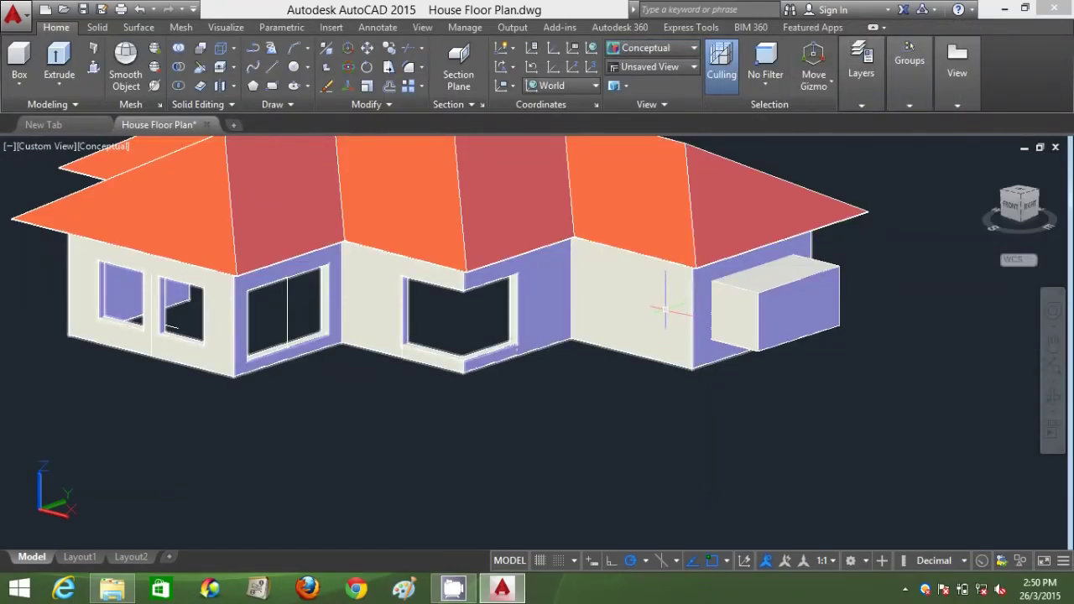
key(Return)
click(670, 313)
key(Return)
click(765, 301)
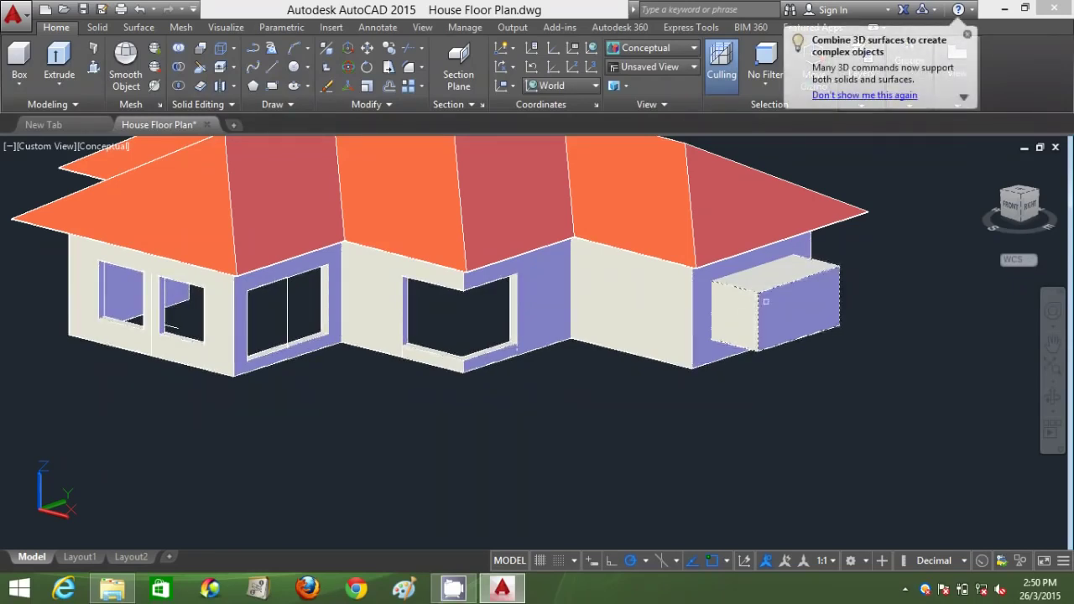
key(Return)
scroll(763, 321, up, 2)
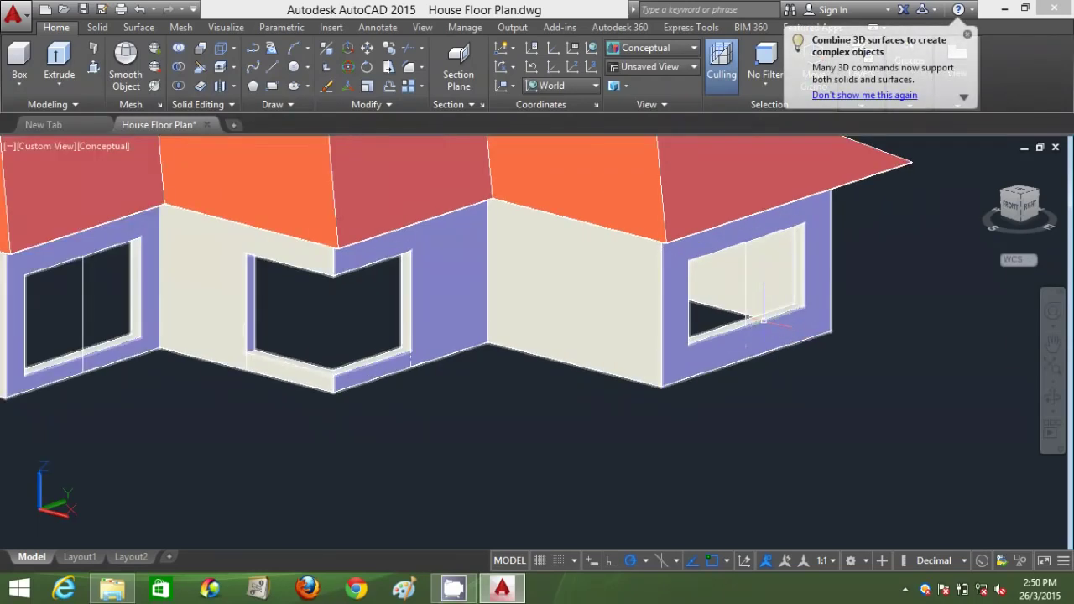
scroll(774, 314, down, 2)
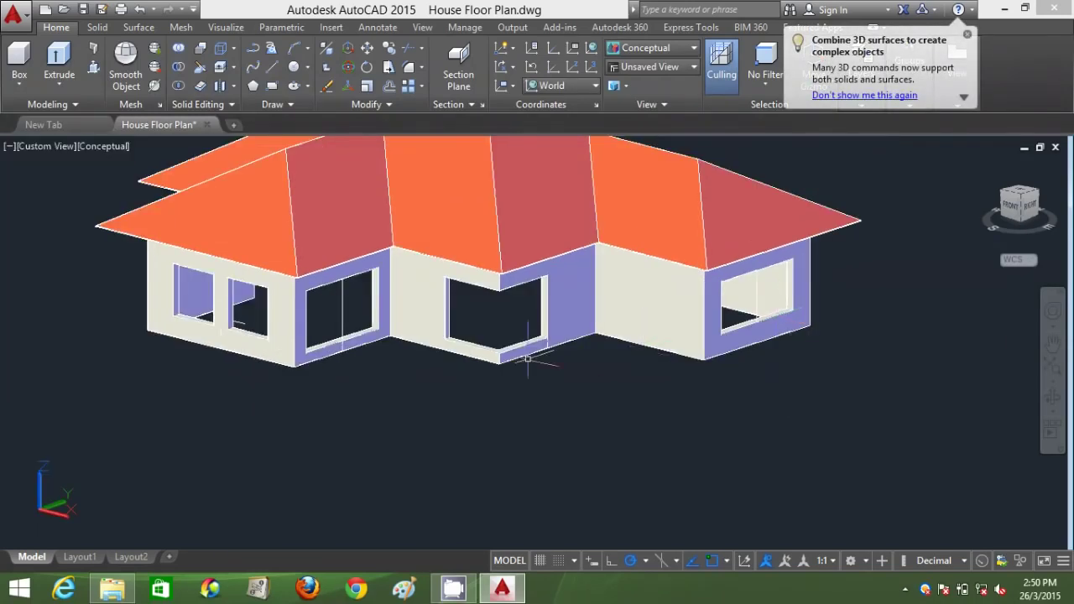
Step: In 2D Wireframe, draw a box about 2573 long, 793 wide and 1047 high in front of the recessed wall beside the corner window
scroll(508, 312, up, 2)
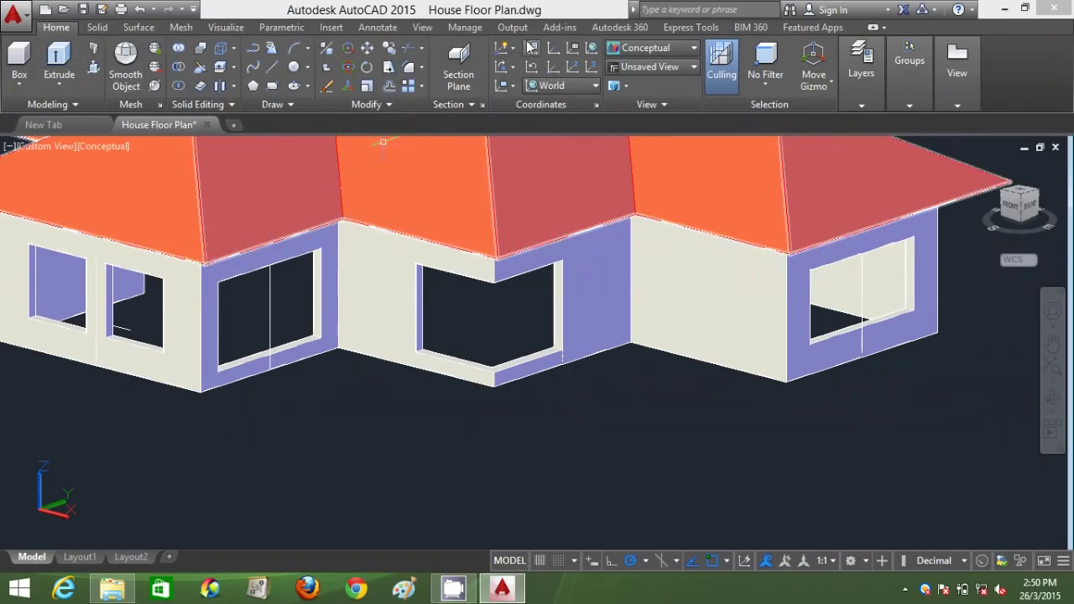
click(663, 48)
click(646, 84)
scroll(633, 380, up, 2)
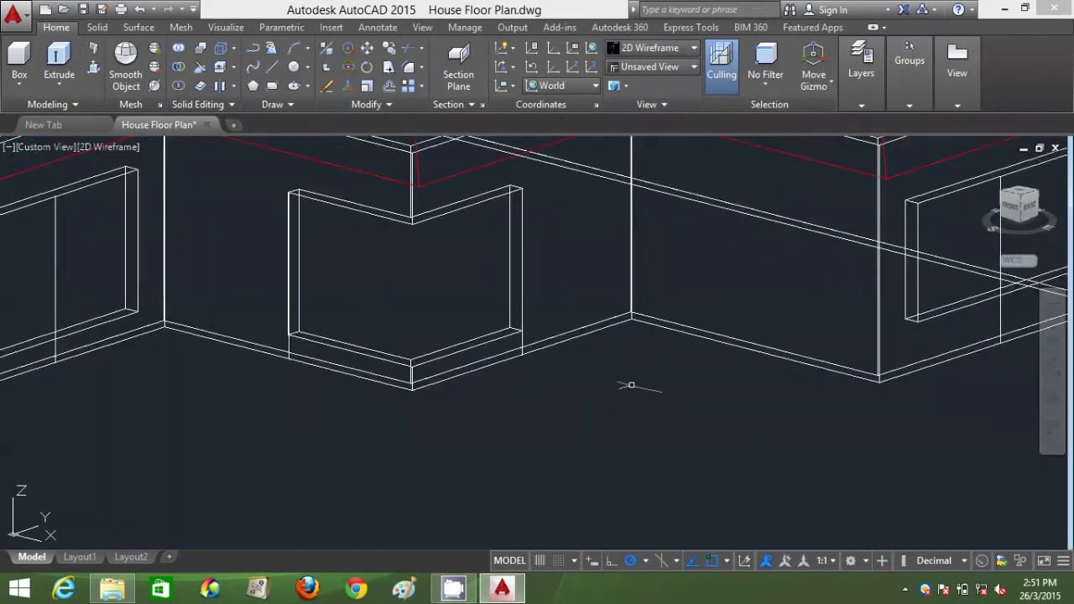
click(621, 321)
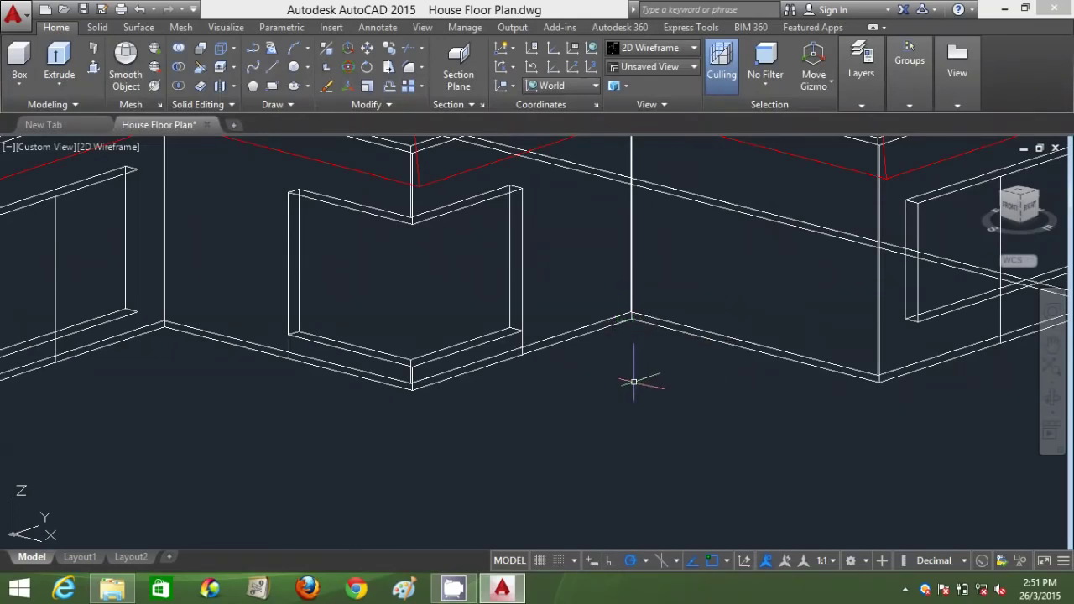
click(569, 407)
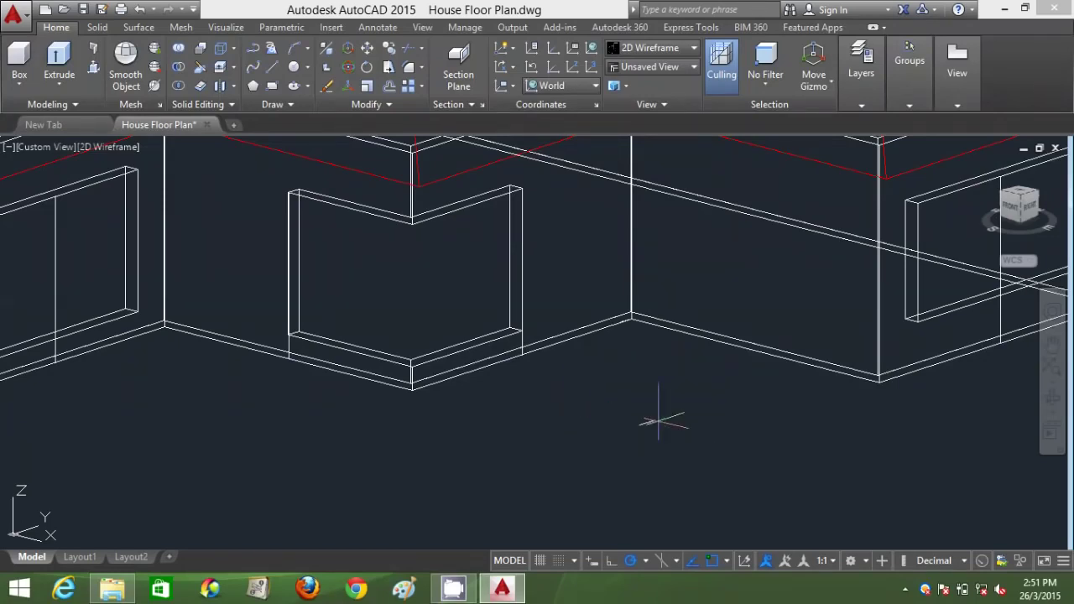
click(771, 433)
click(763, 369)
Step: Set the new box's length to 2000, width to 900 and height to 2100, and display the model in Conceptual
click(765, 391)
right_click(798, 393)
click(831, 366)
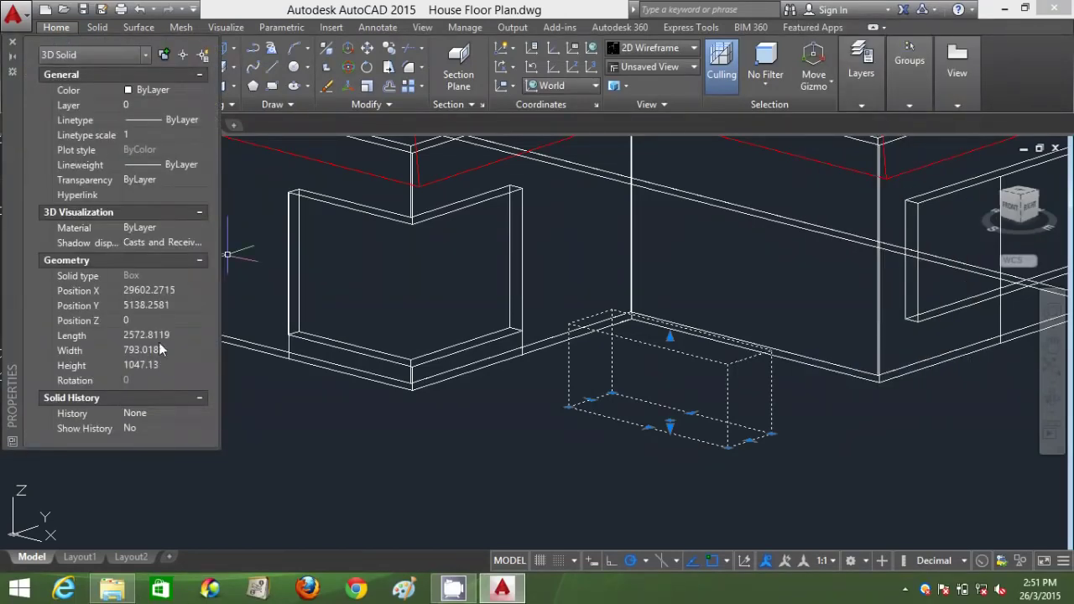
click(164, 336)
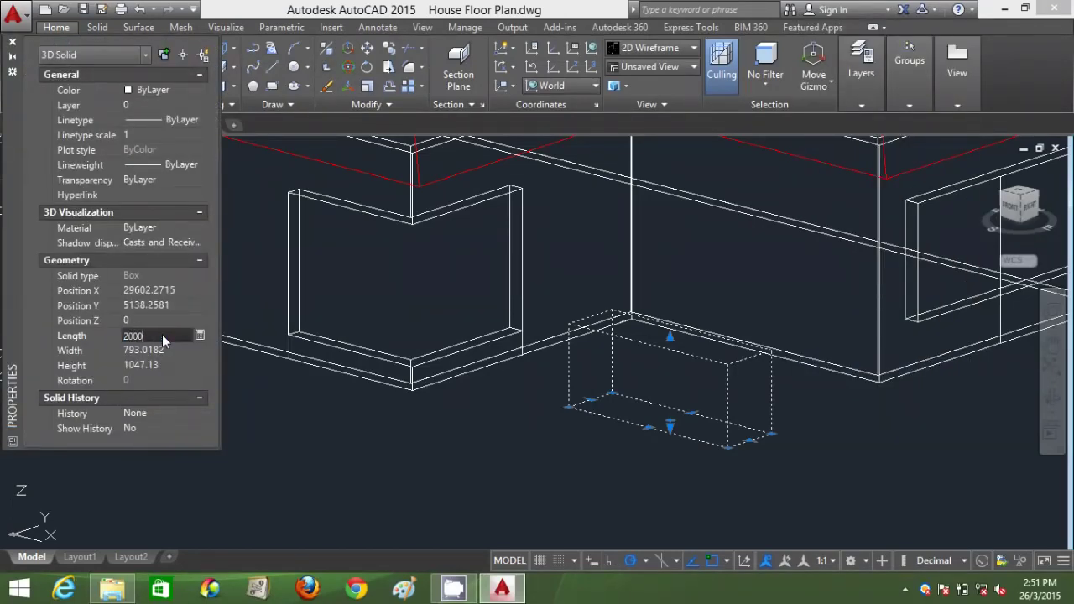
key(Tab)
text(900)
key(Tab)
text(2100)
key(Tab)
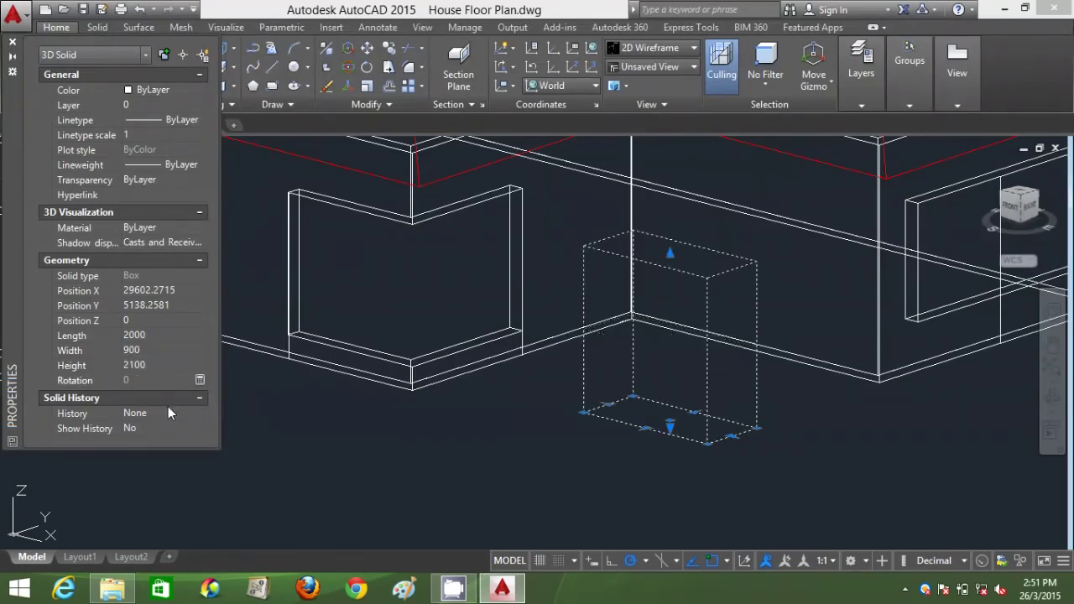
click(12, 42)
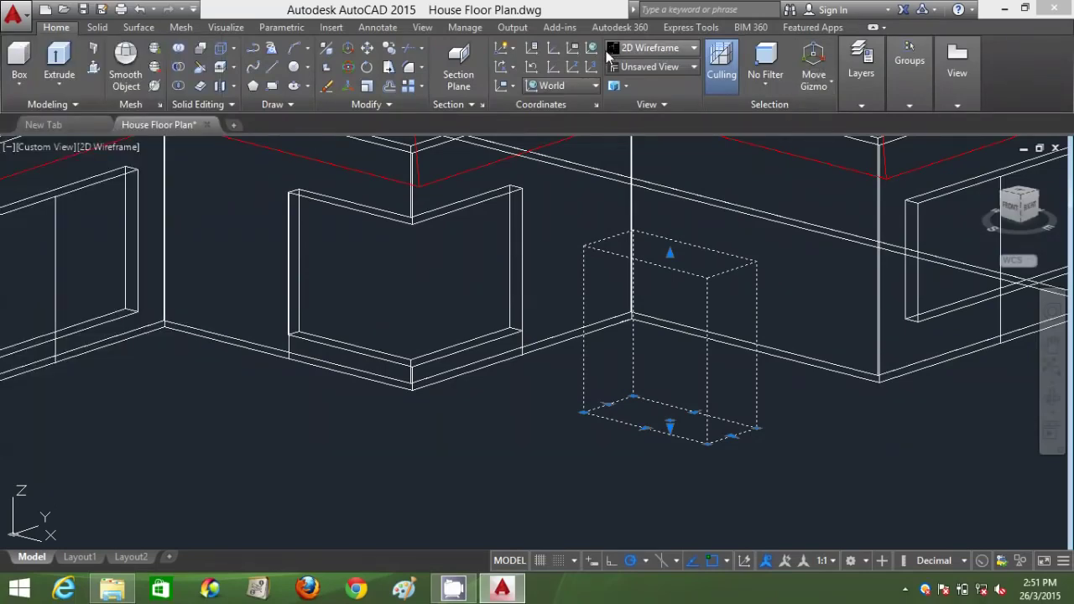
click(653, 49)
click(703, 88)
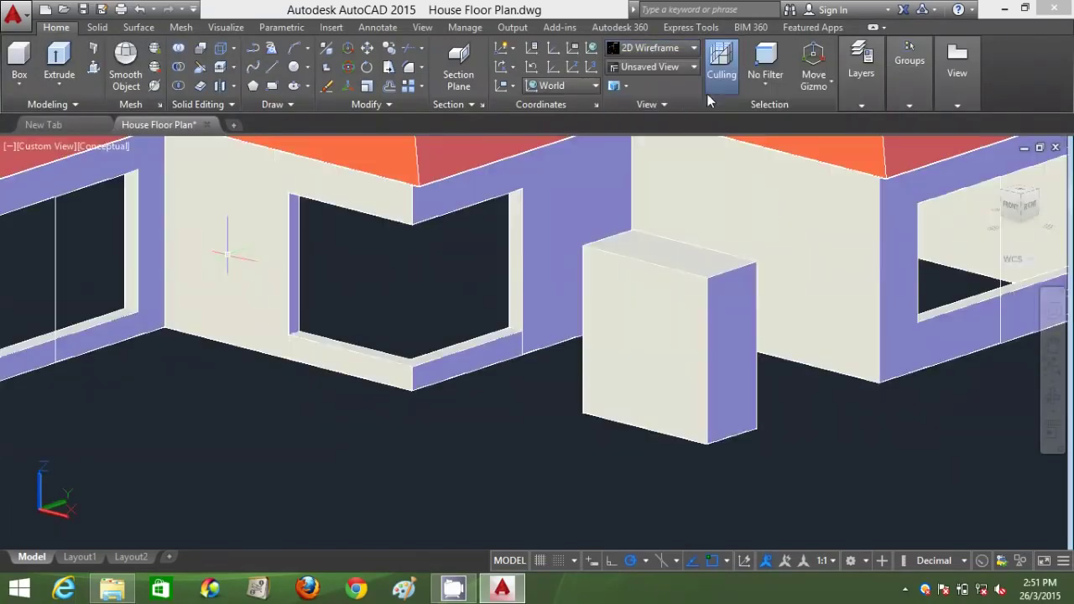
Step: In 2D Wireframe, move the box by its inner bottom corner so it passes through the recessed wall's base beside the inner wall corner
scroll(747, 378, down, 3)
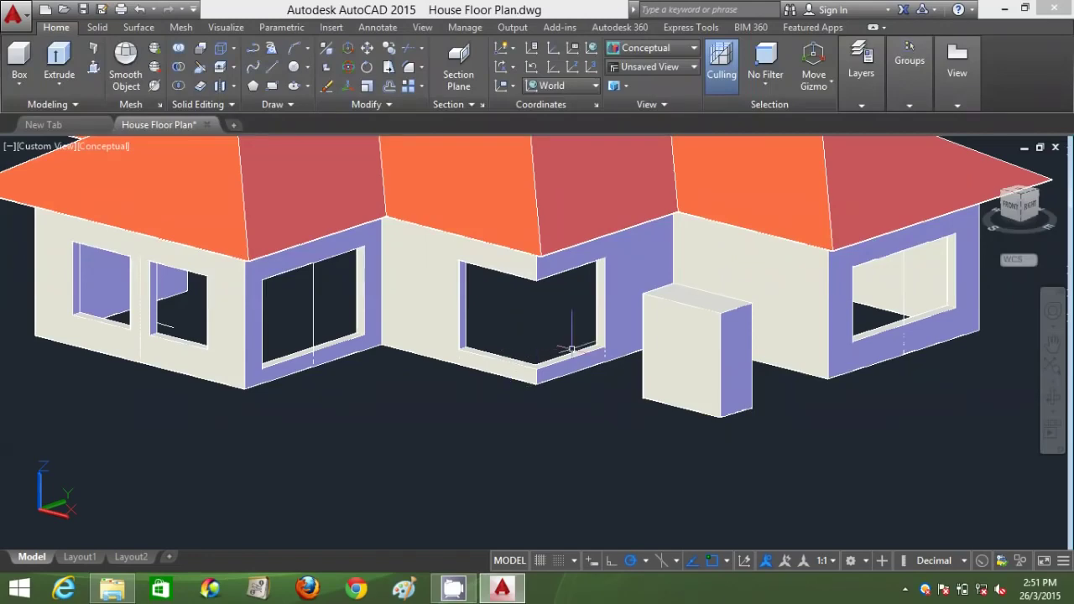
shift+middle_drag(647, 344, 602, 338)
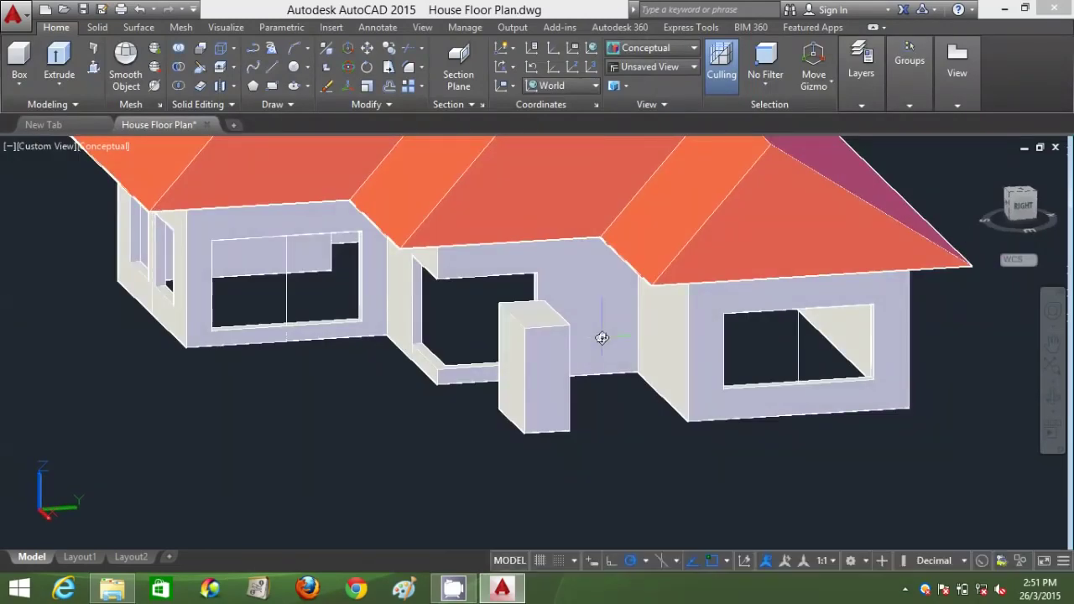
click(648, 47)
click(631, 85)
click(567, 417)
click(544, 407)
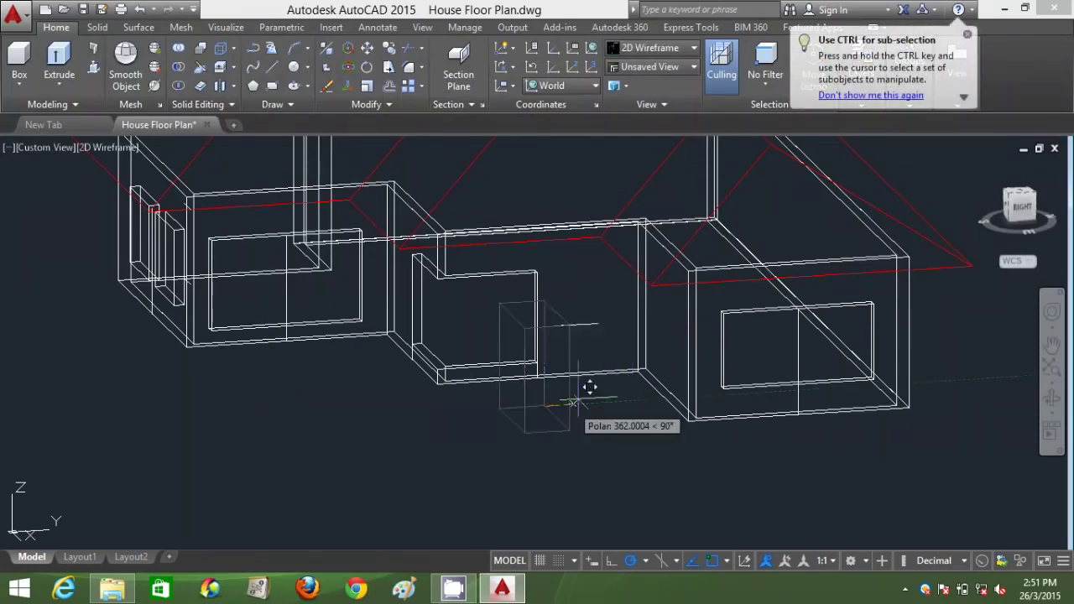
scroll(604, 377, up, 2)
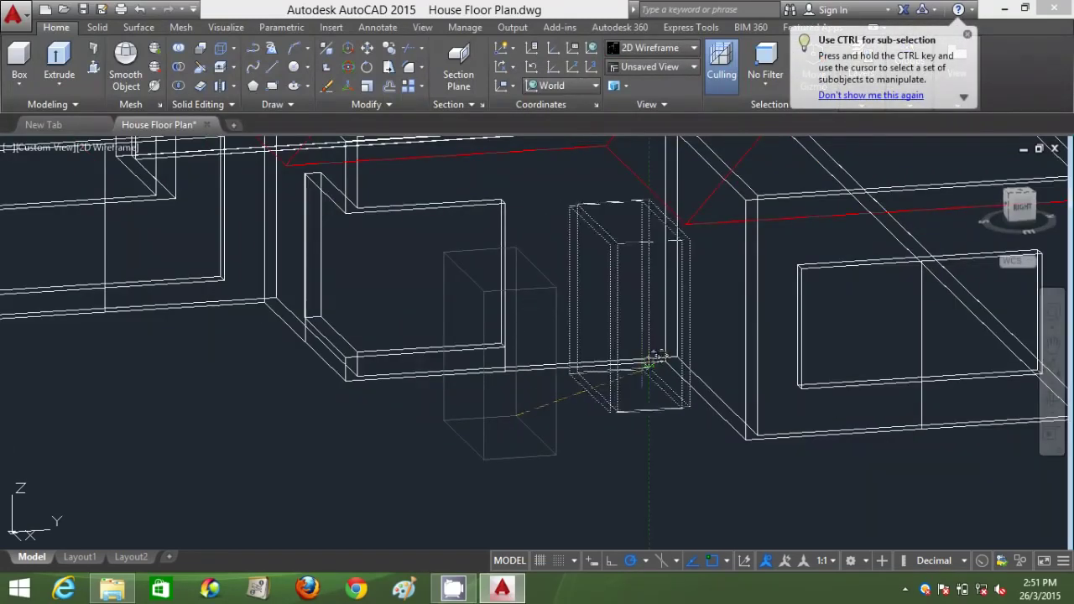
scroll(645, 359, up, 4)
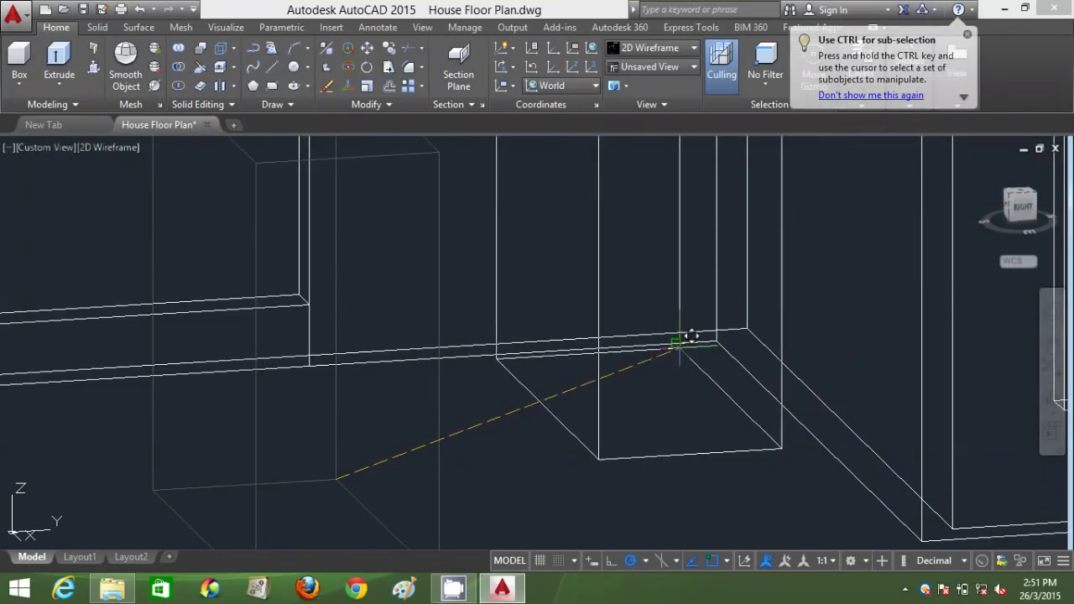
scroll(676, 348, down, 2)
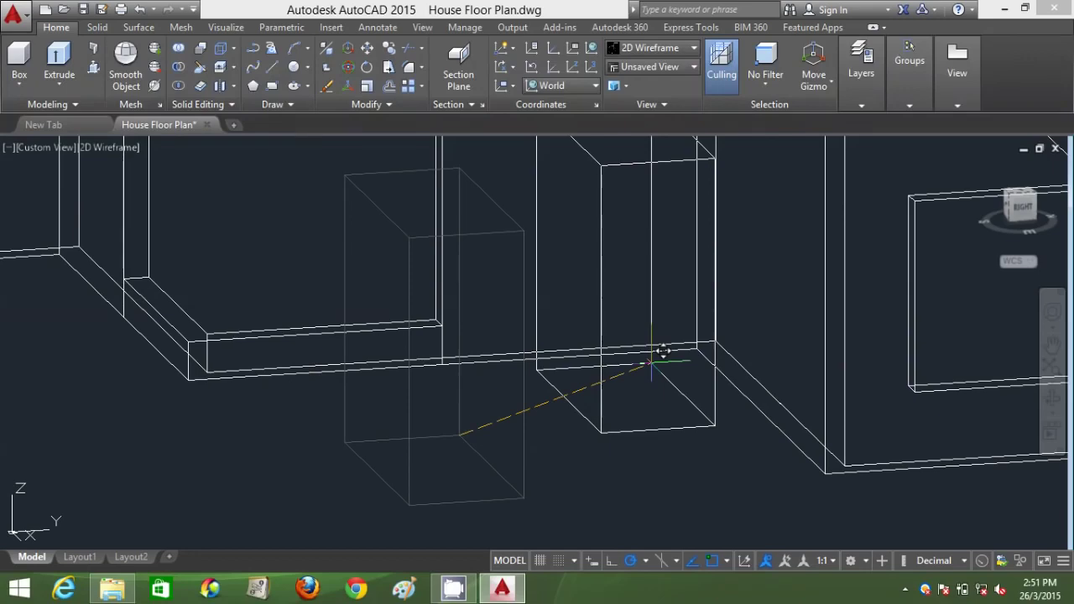
scroll(663, 351, up, 1)
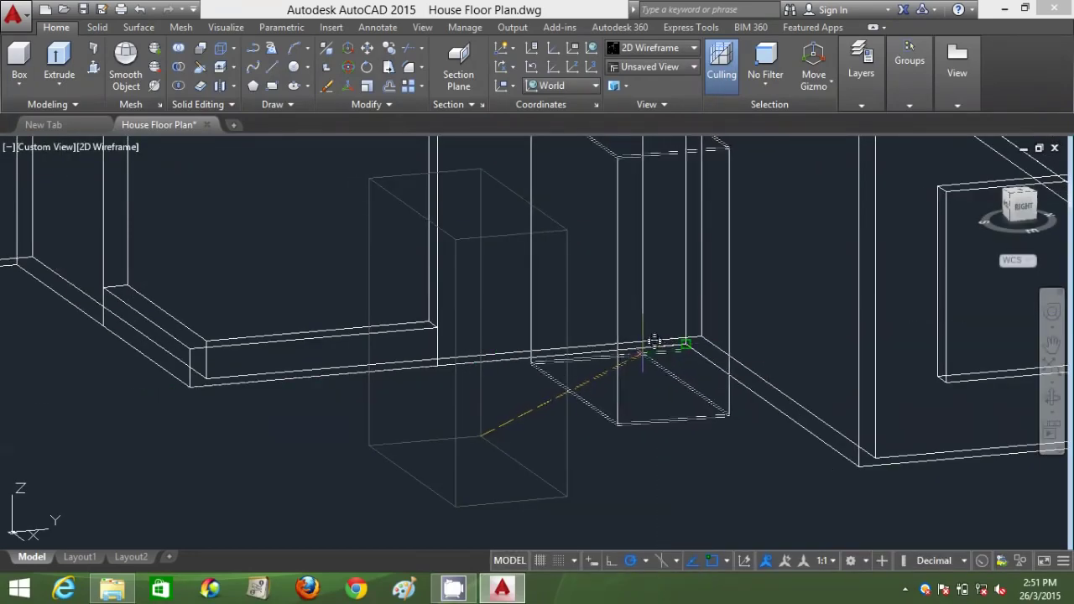
scroll(656, 346, down, 2)
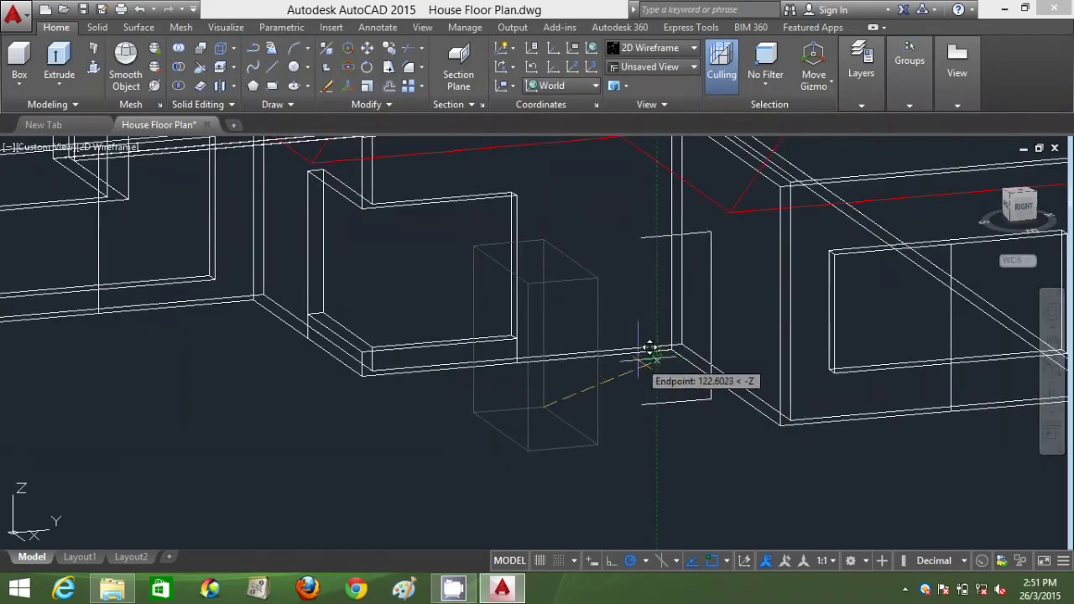
scroll(656, 368, up, 1)
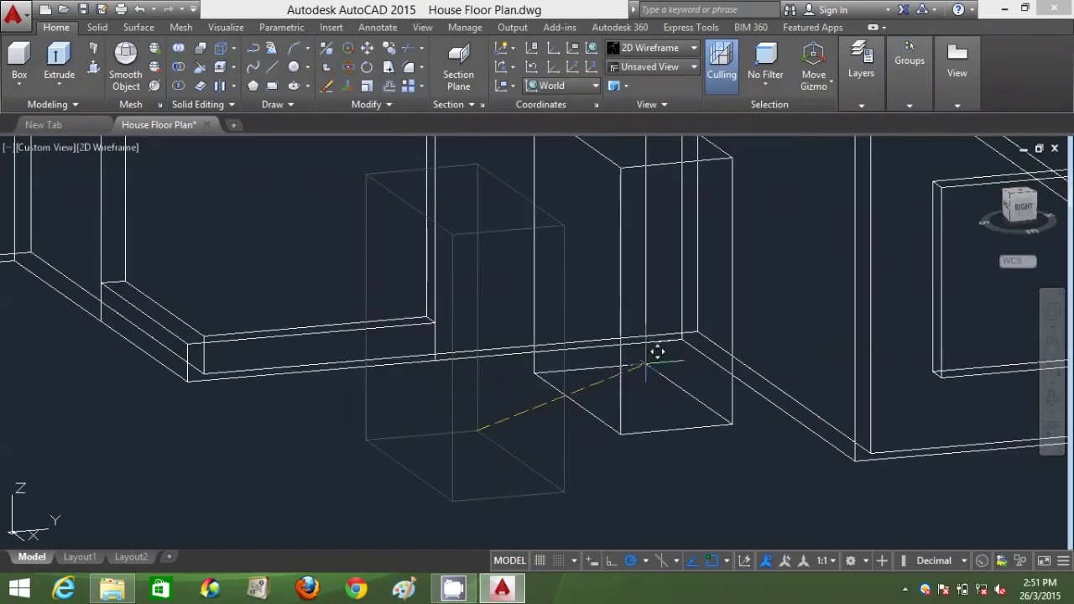
scroll(644, 347, down, 1)
scroll(646, 344, up, 3)
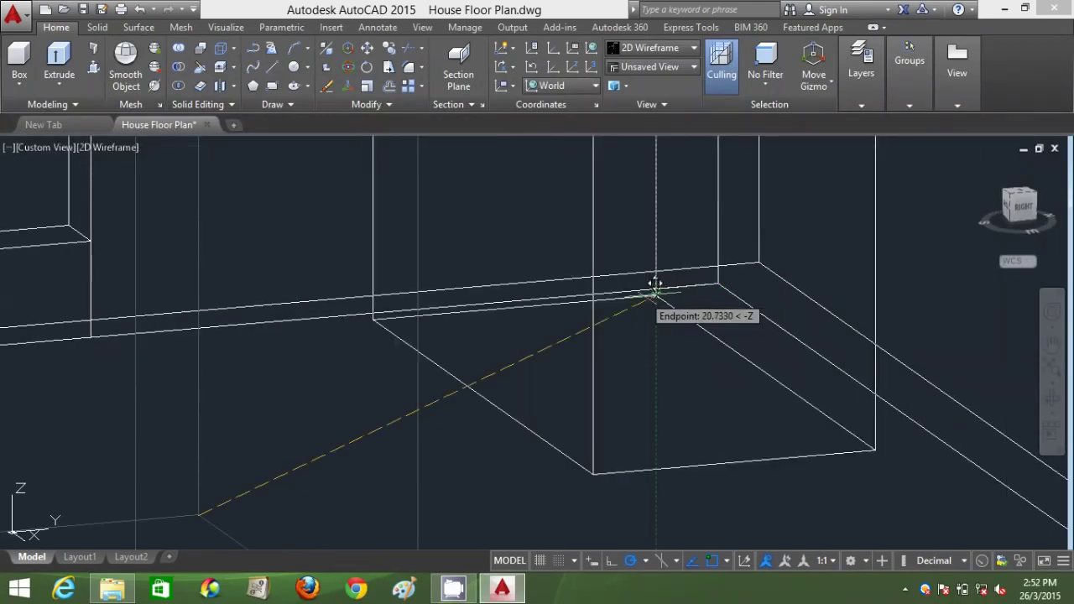
click(592, 248)
Step: Return to Conceptual and subtract the box from the walls to cut the door opening beside the corner window
scroll(588, 240, down, 2)
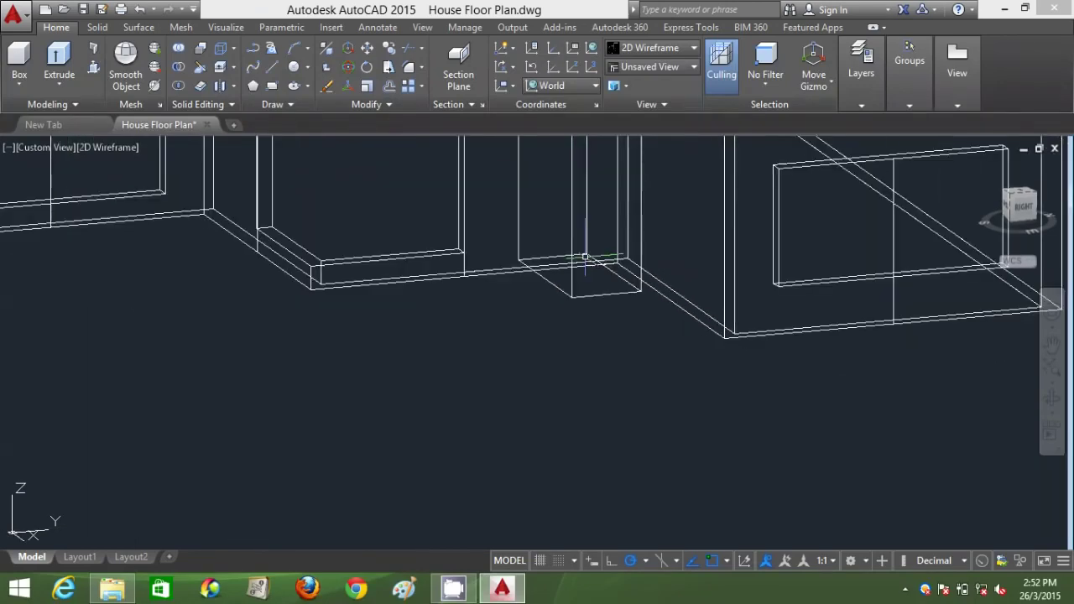
click(650, 48)
click(703, 126)
scroll(617, 319, down, 3)
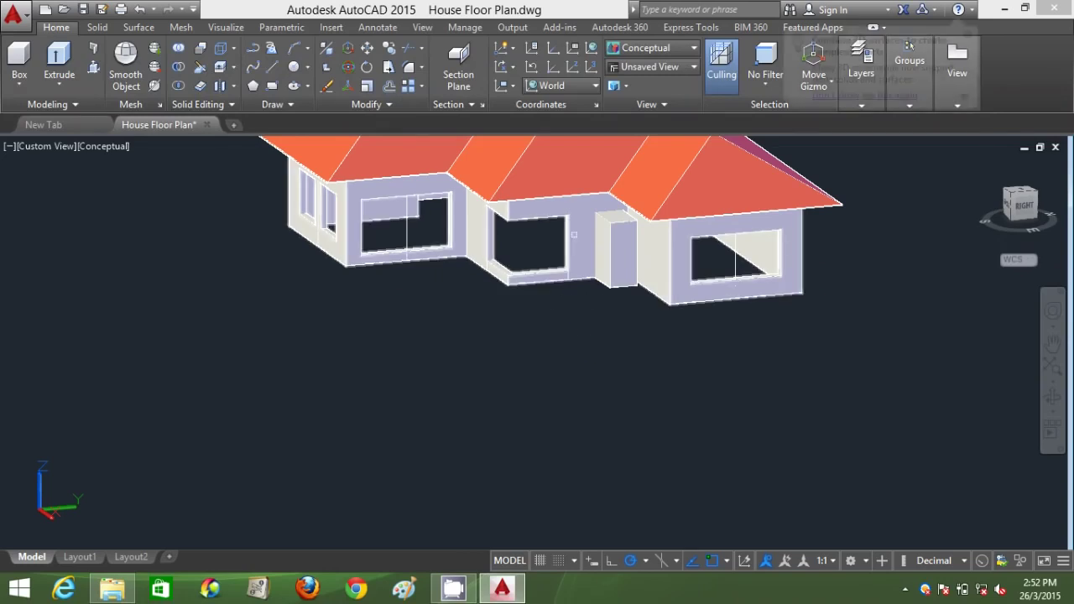
scroll(615, 278, up, 3)
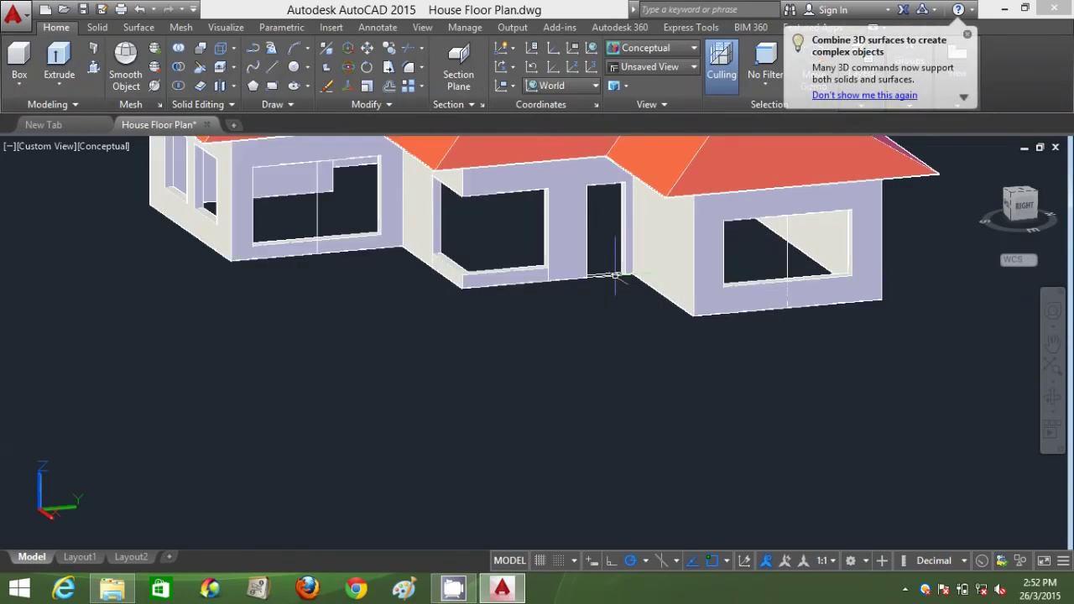
scroll(616, 278, down, 4)
mouse_move(581, 252)
shift+middle_down()
mouse_move(571, 249)
mouse_move(681, 243)
mouse_move(528, 250)
mouse_move(568, 249)
mouse_move(550, 255)
mouse_move(547, 341)
mouse_move(436, 314)
mouse_move(647, 319)
mouse_move(652, 304)
mouse_move(574, 328)
mouse_move(580, 342)
shift+middle_up()
scroll(549, 336, up, 2)
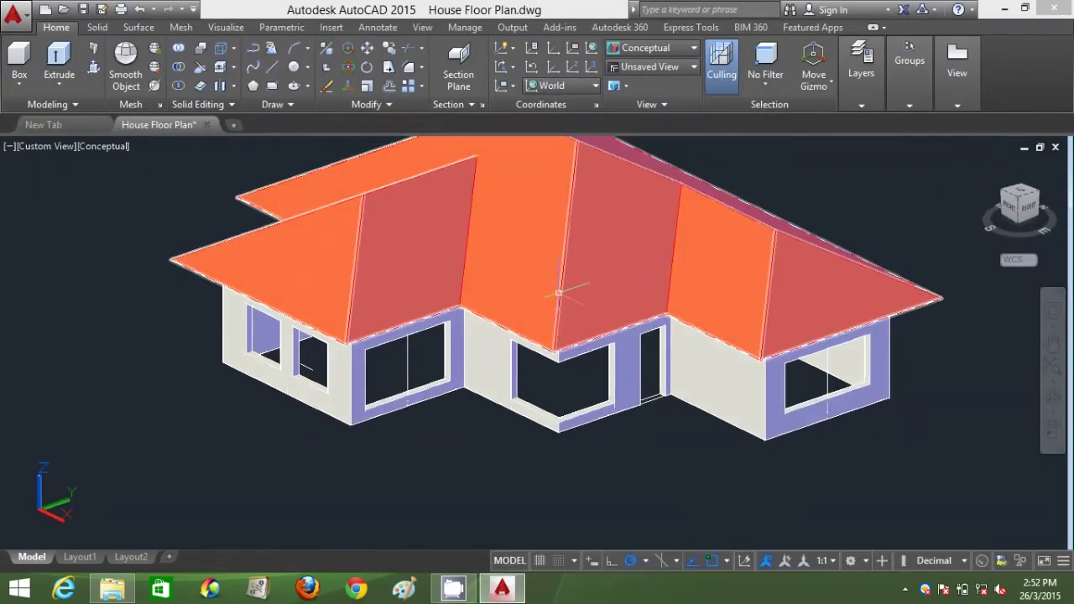
middle_drag(559, 294, 576, 331)
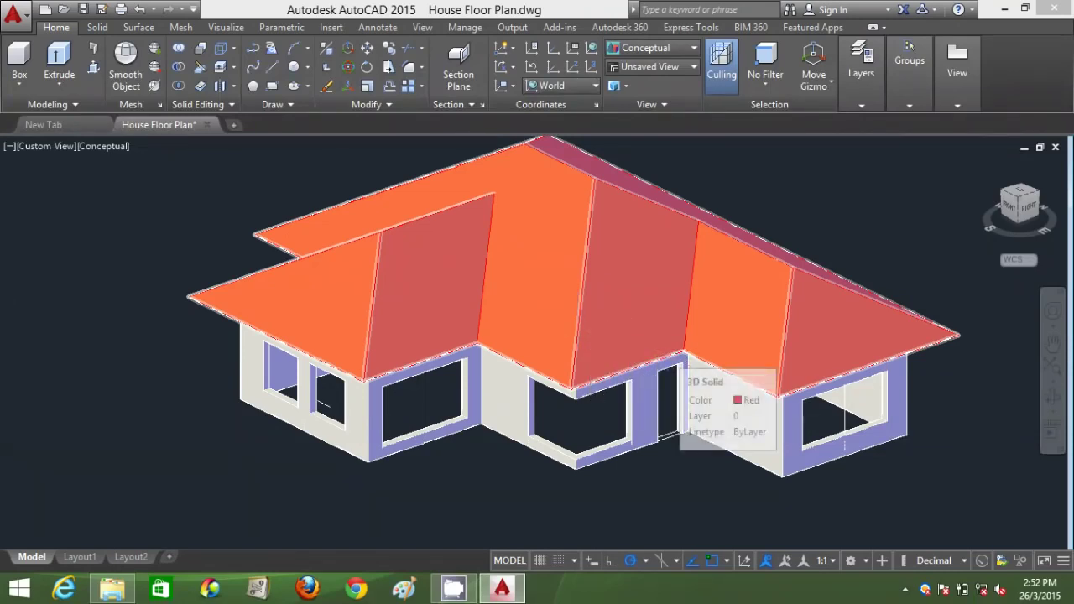
scroll(666, 352, up, 2)
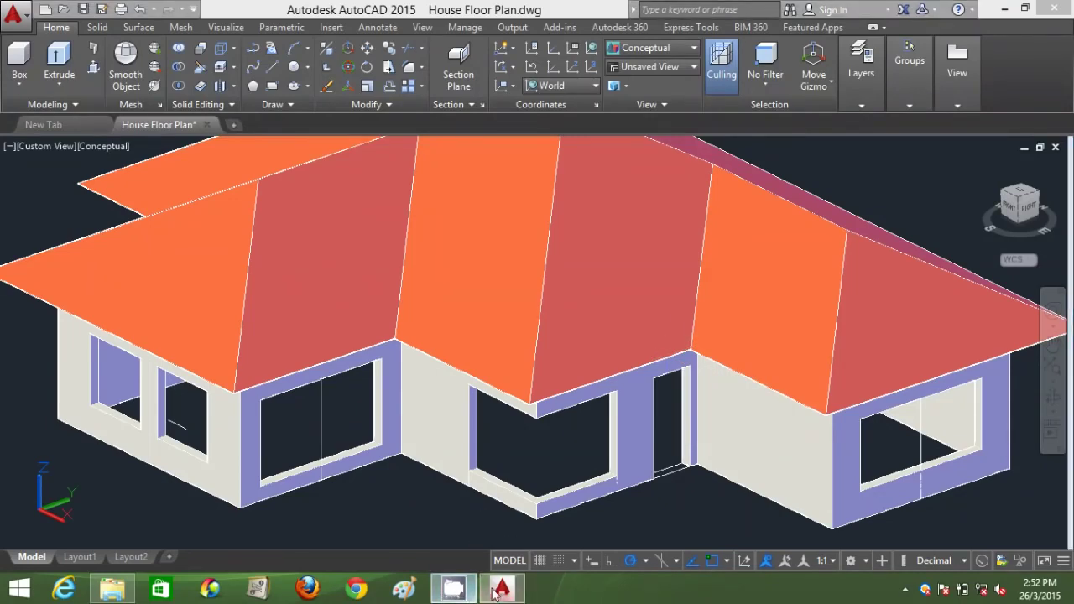
mouse_move(501, 590)
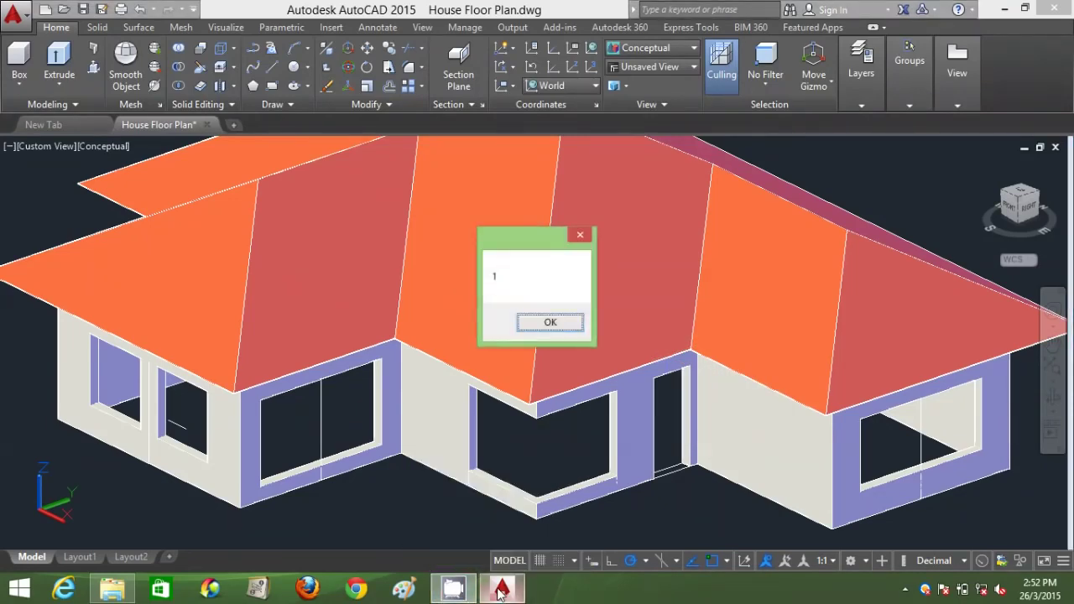